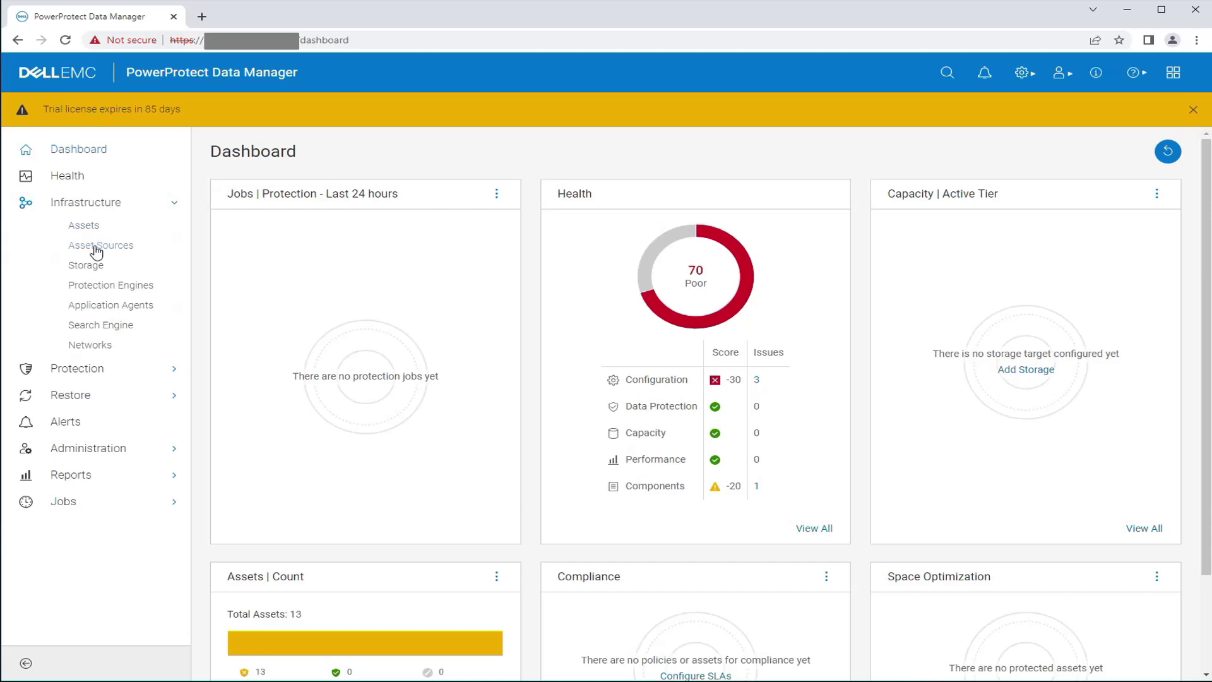
Step: Start adding a vCenter asset source, using vc.example.local as both its name and its FQDN
left_click(98, 246)
left_click(246, 235)
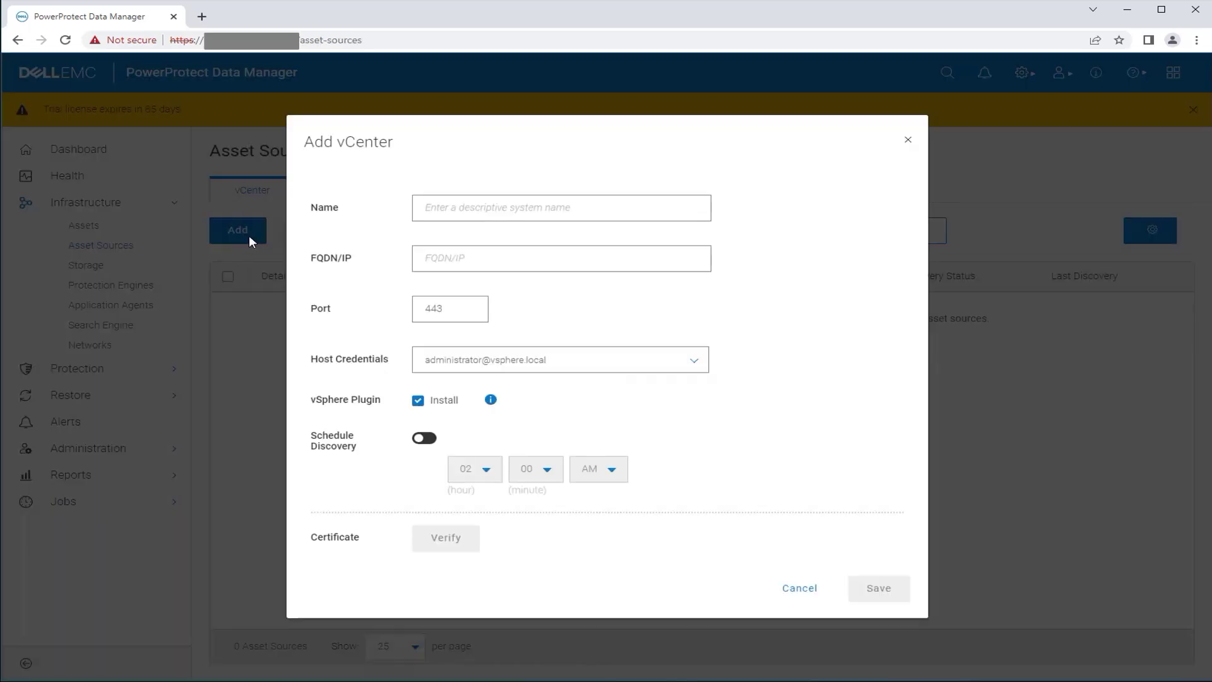
left_click(453, 213)
type("vc.example.local")
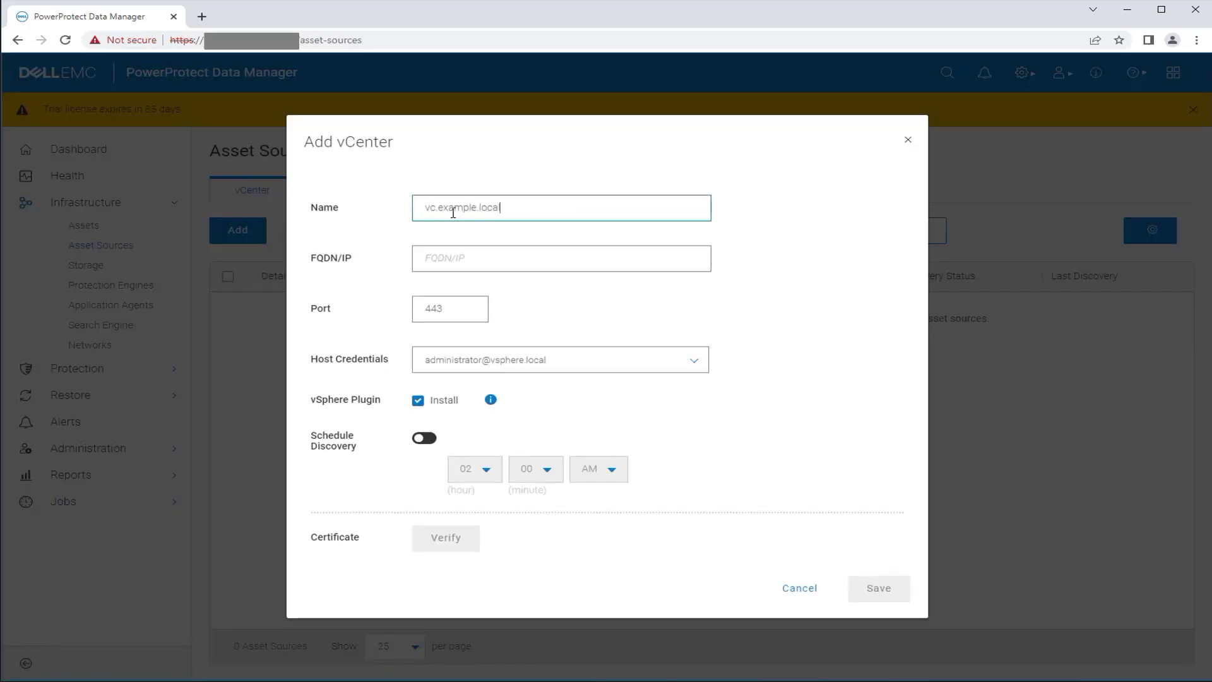
key("Tab")
type("vc.example.local")
Step: Choose the vSphere administrator host credentials for the vCenter, verify its certificate and save the asset source
left_click(513, 365)
left_click(513, 379)
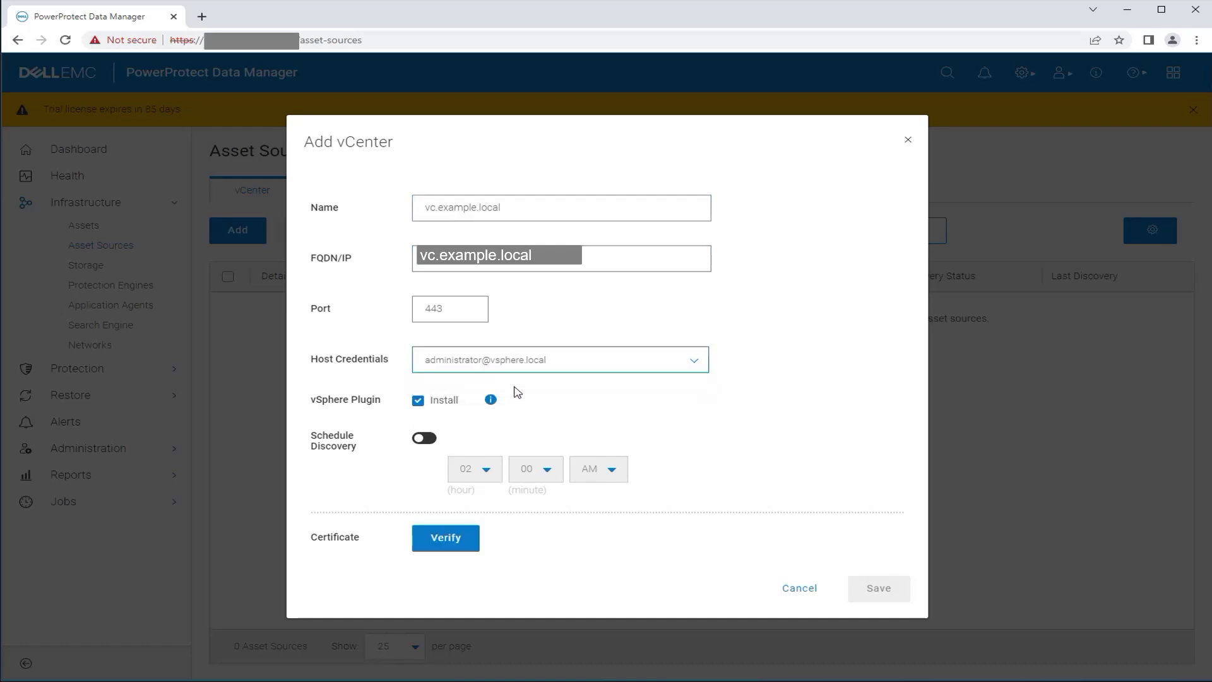
left_click(447, 539)
left_click(865, 597)
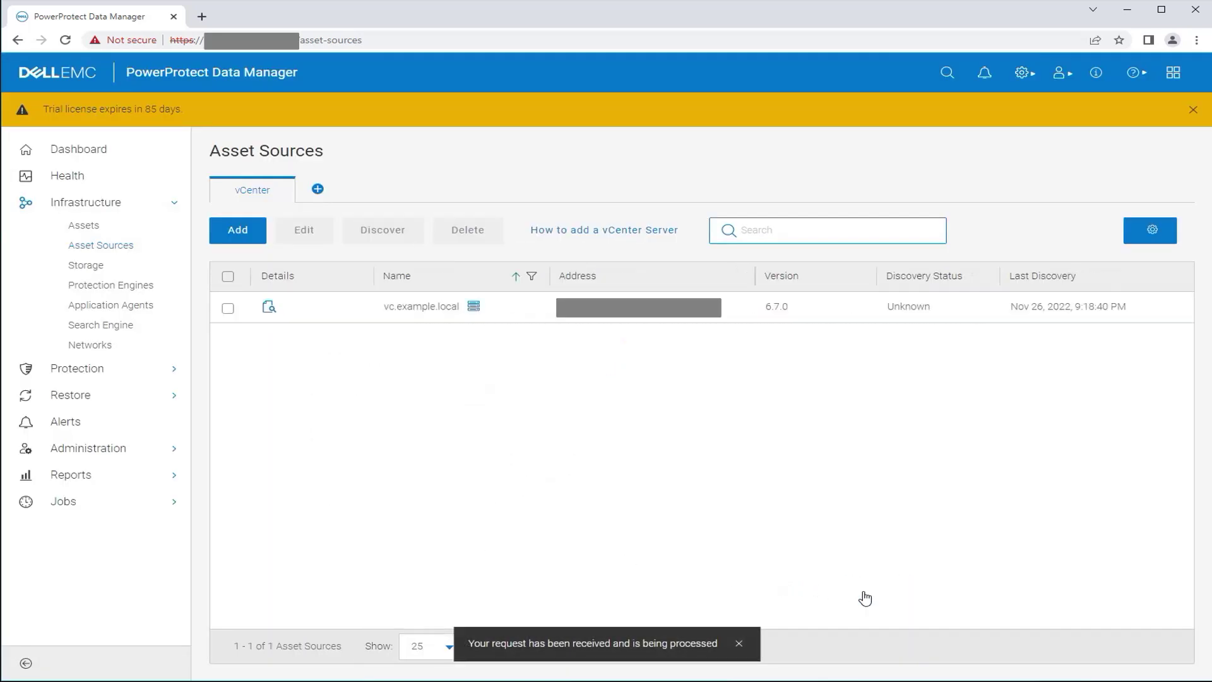
Step: Open the jobs list to check the processing of the vCenter request
left_click(98, 503)
left_click(96, 549)
left_click(227, 362)
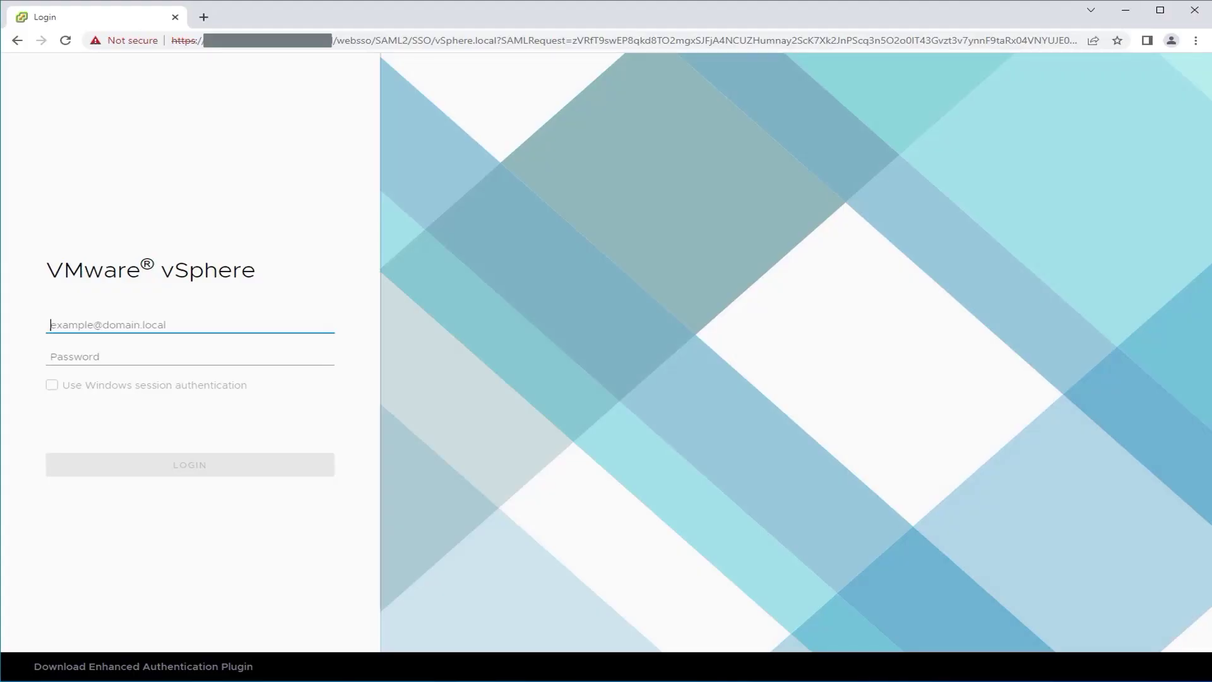
Step: Log in to the vSphere Client with the vSphere administrator user name and the account password
type("administ")
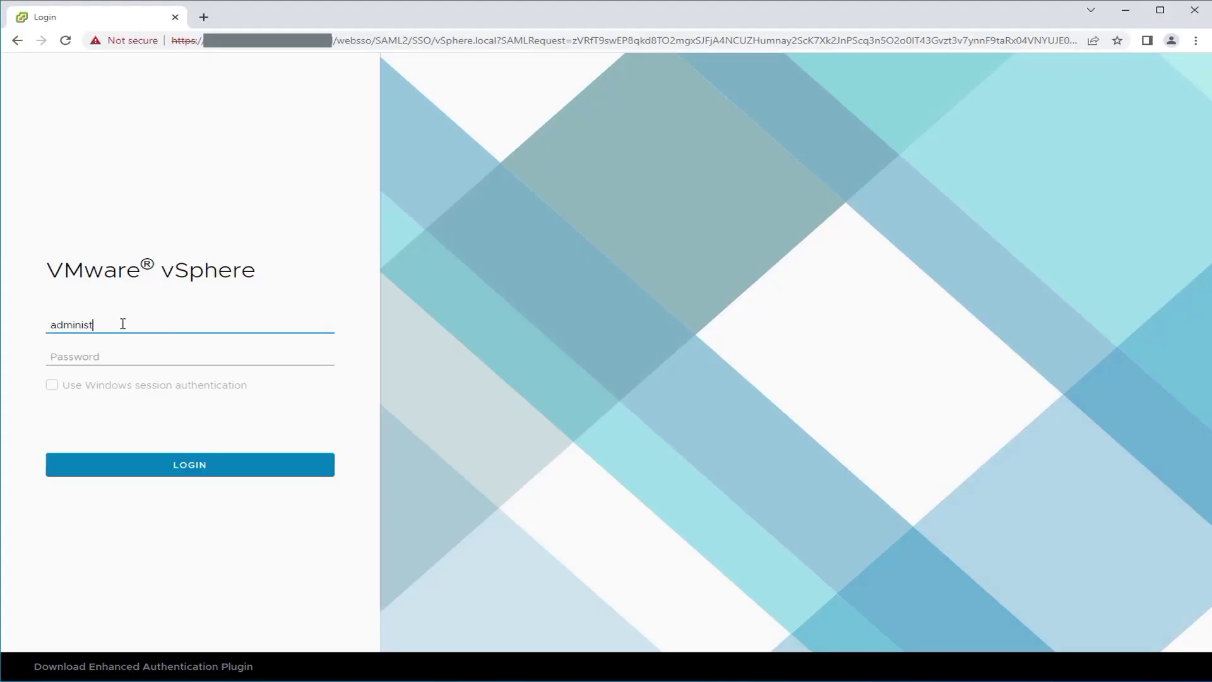
type("rator@vsphere.local")
key("Tab")
type("********")
left_click(134, 464)
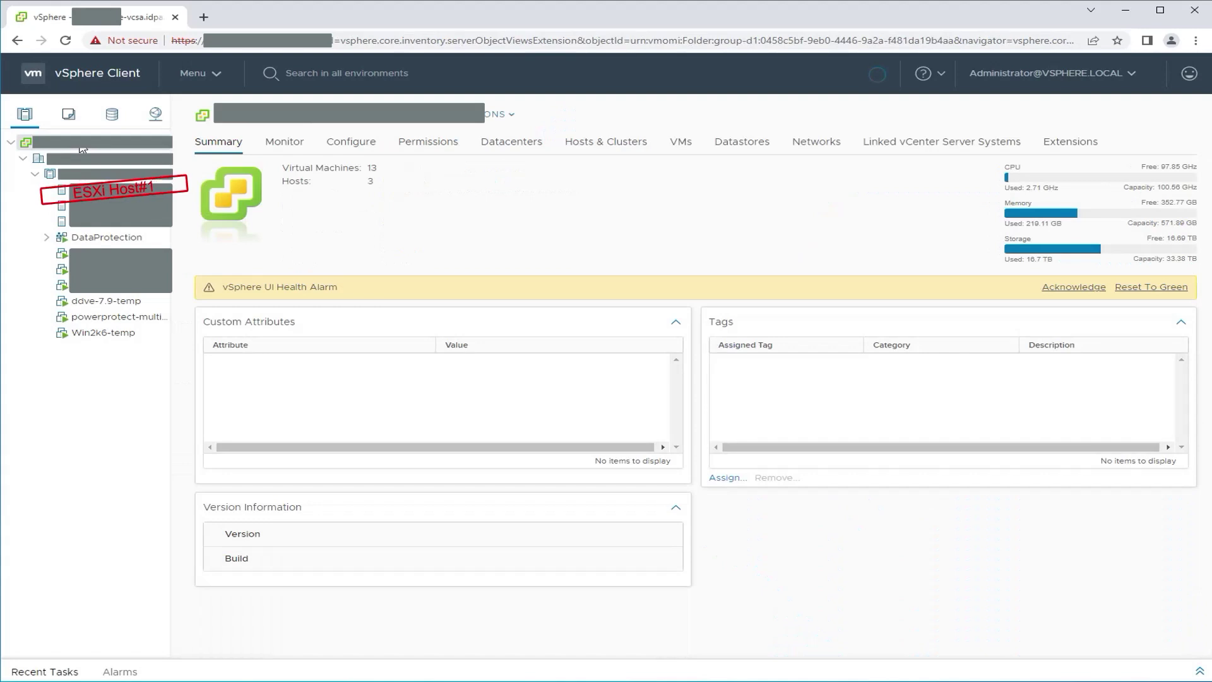
Step: Open the virtual switches configuration of the first ESXi host in the inventory
left_click(61, 189)
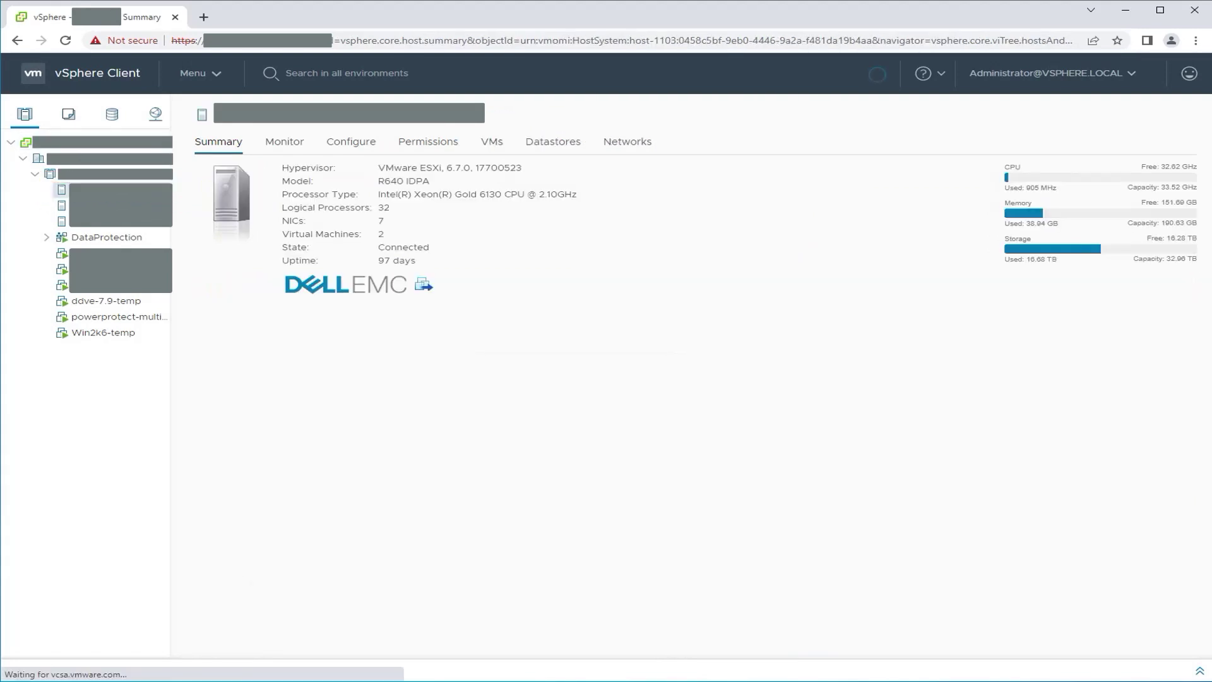
left_click(371, 150)
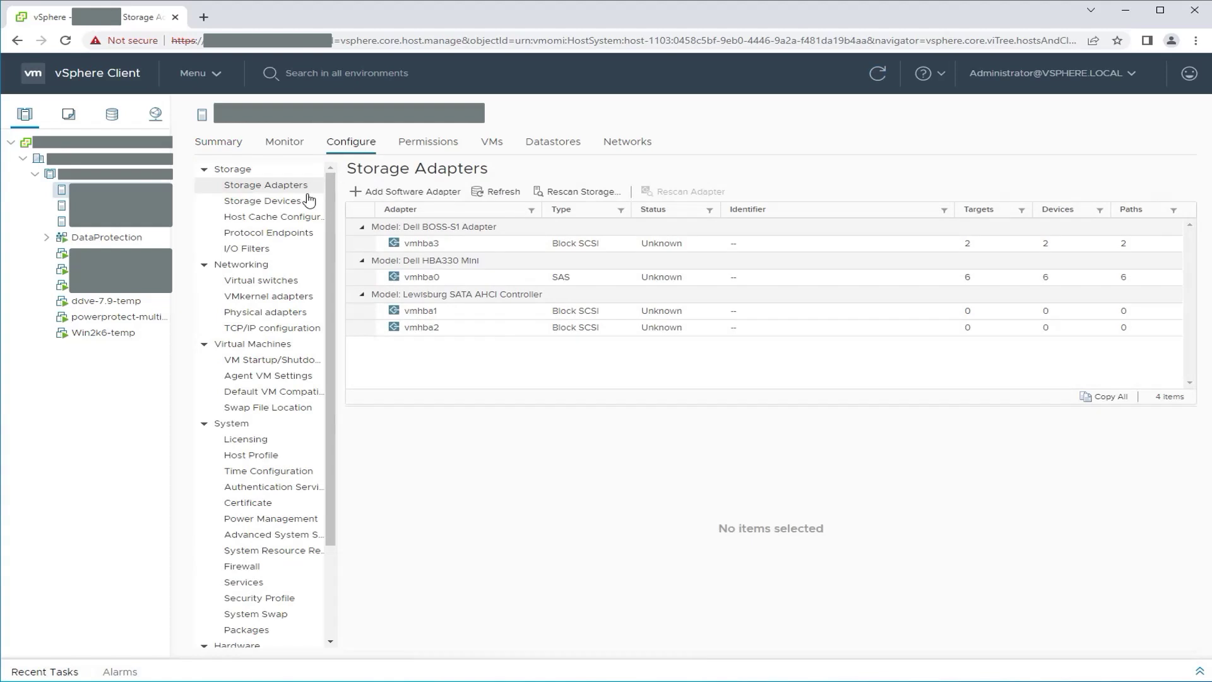
left_click(266, 283)
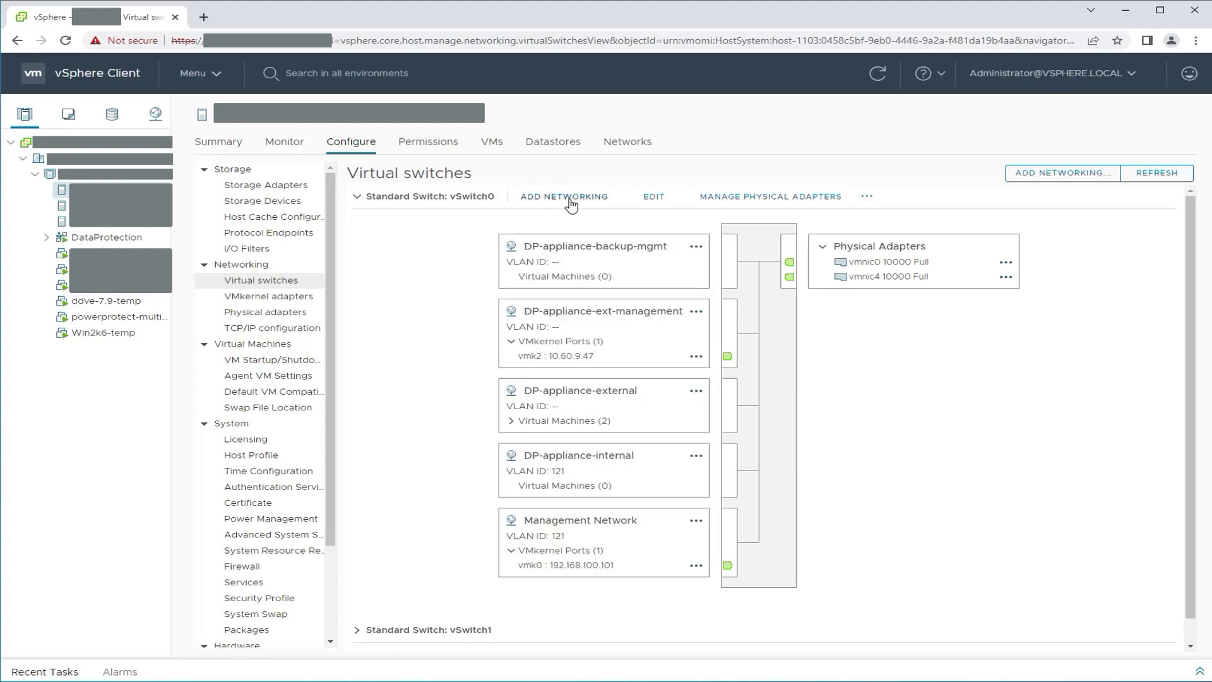
Step: Start adding a Virtual Machine Port Group for a Standard Switch, keeping the existing vSwitch0 as target device
left_click(570, 198)
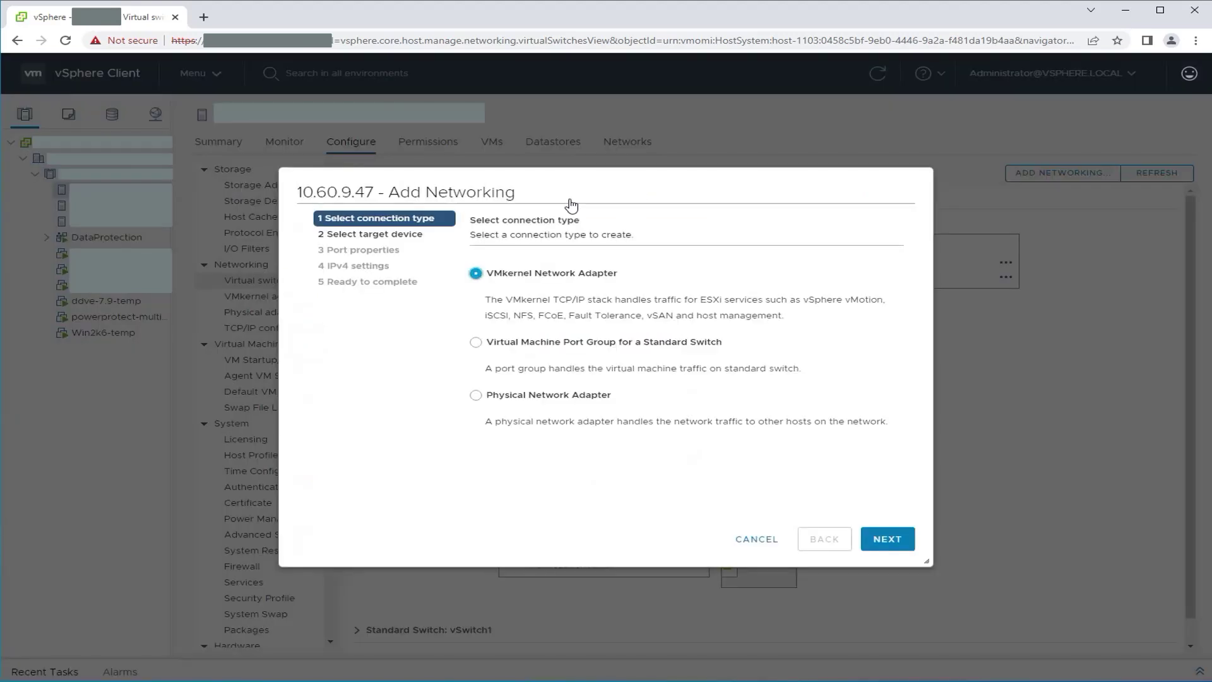
left_click(476, 343)
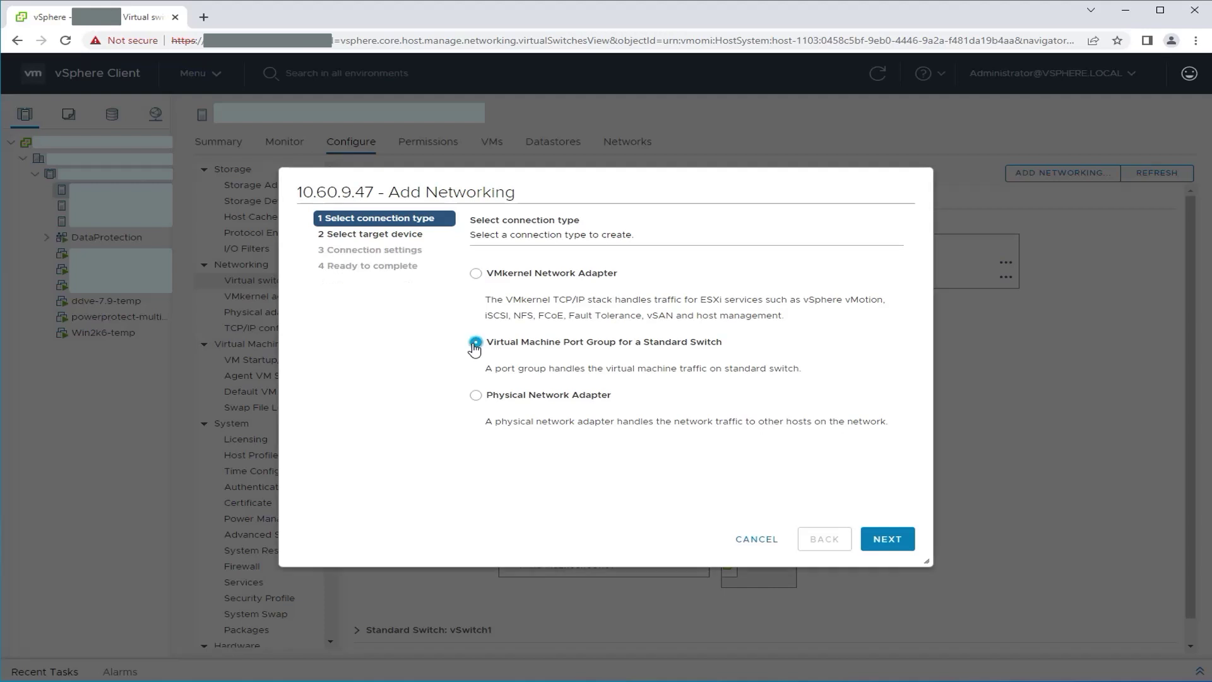
left_click(897, 542)
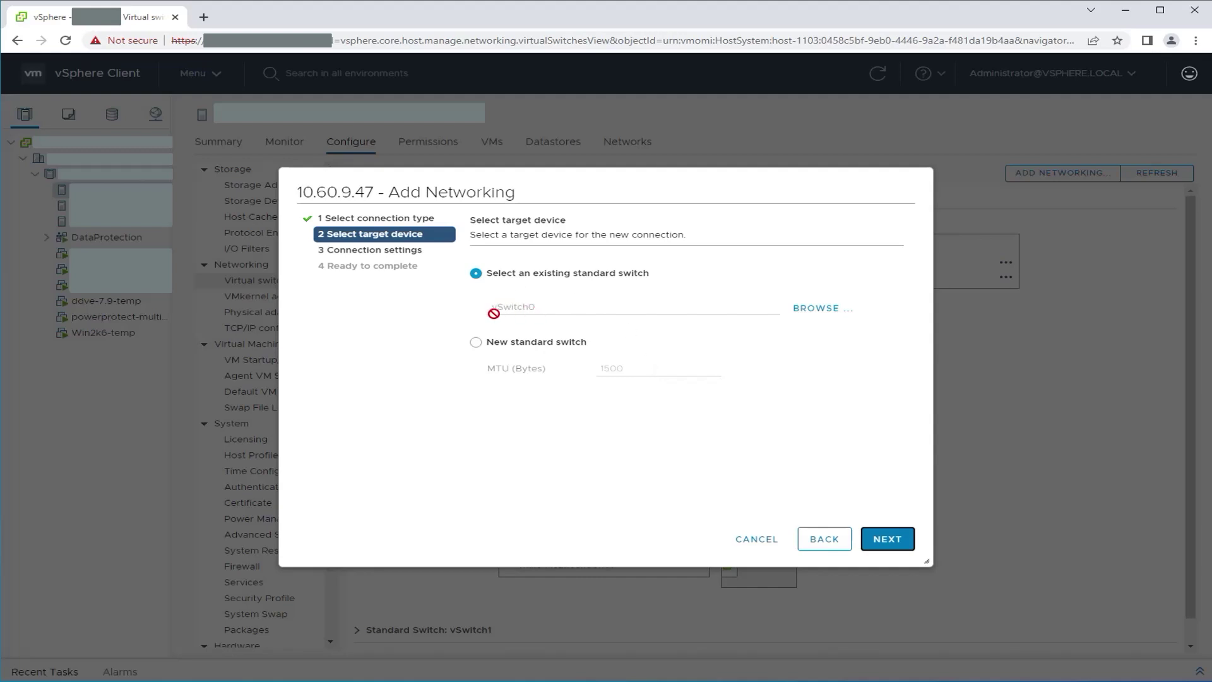
left_click(899, 547)
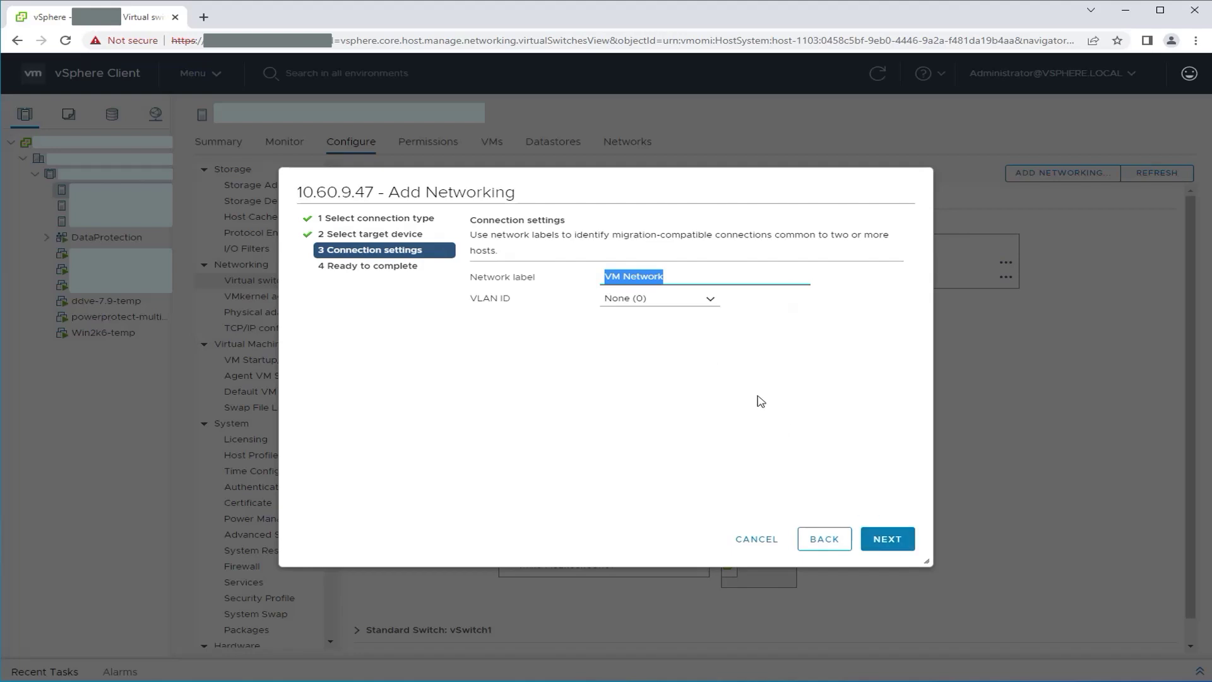
Step: Label the port group VGT Network PortGroup, set its VLAN ID to All (4095) and finish creating it
left_click_drag(676, 275, 571, 276)
type("VGT Network PortGro")
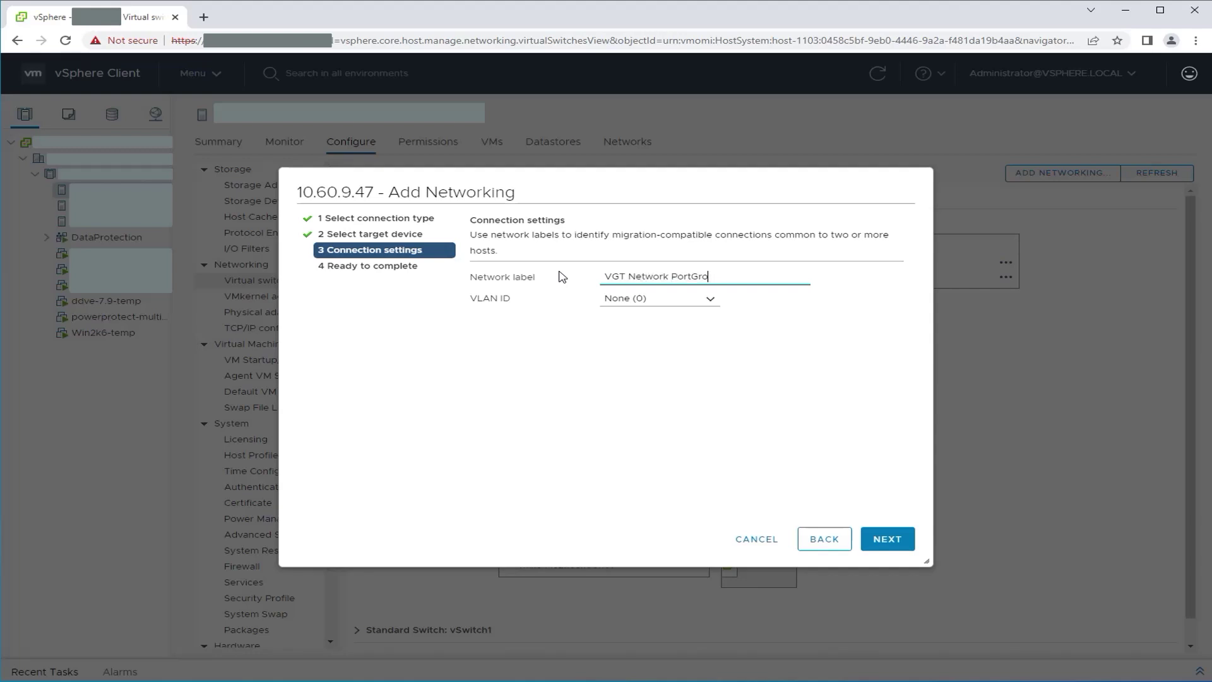
type("up")
left_click(708, 299)
left_click(710, 309)
left_click(709, 305)
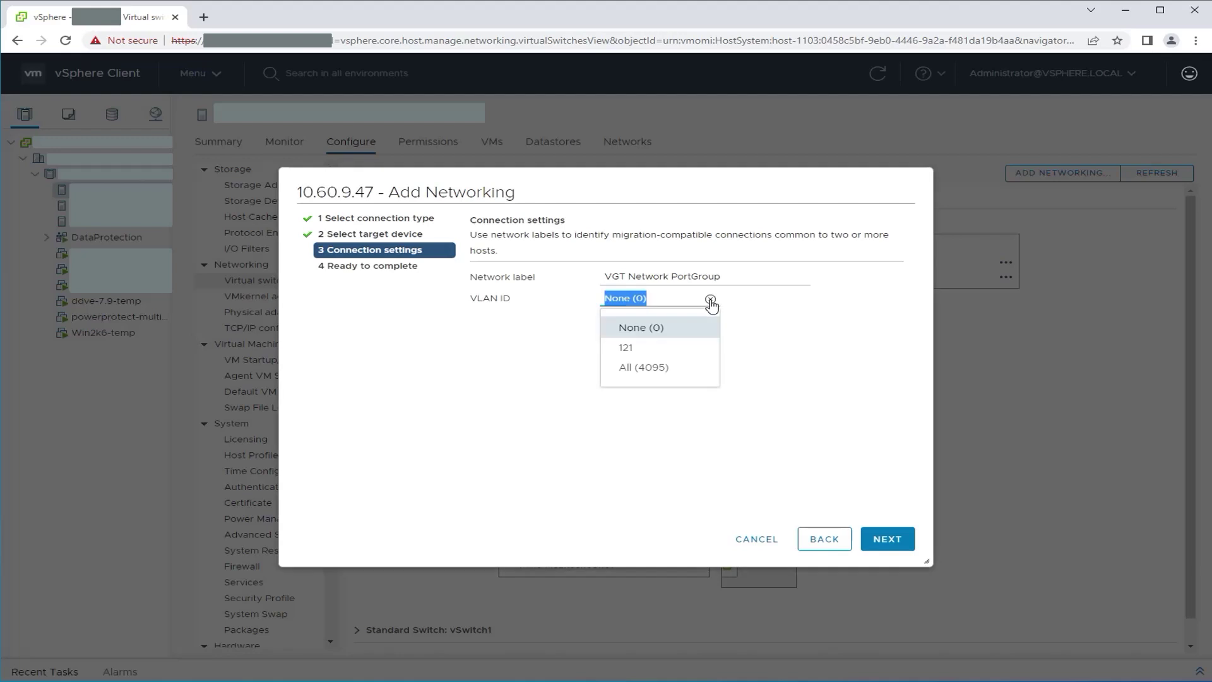
left_click(671, 371)
left_click(900, 539)
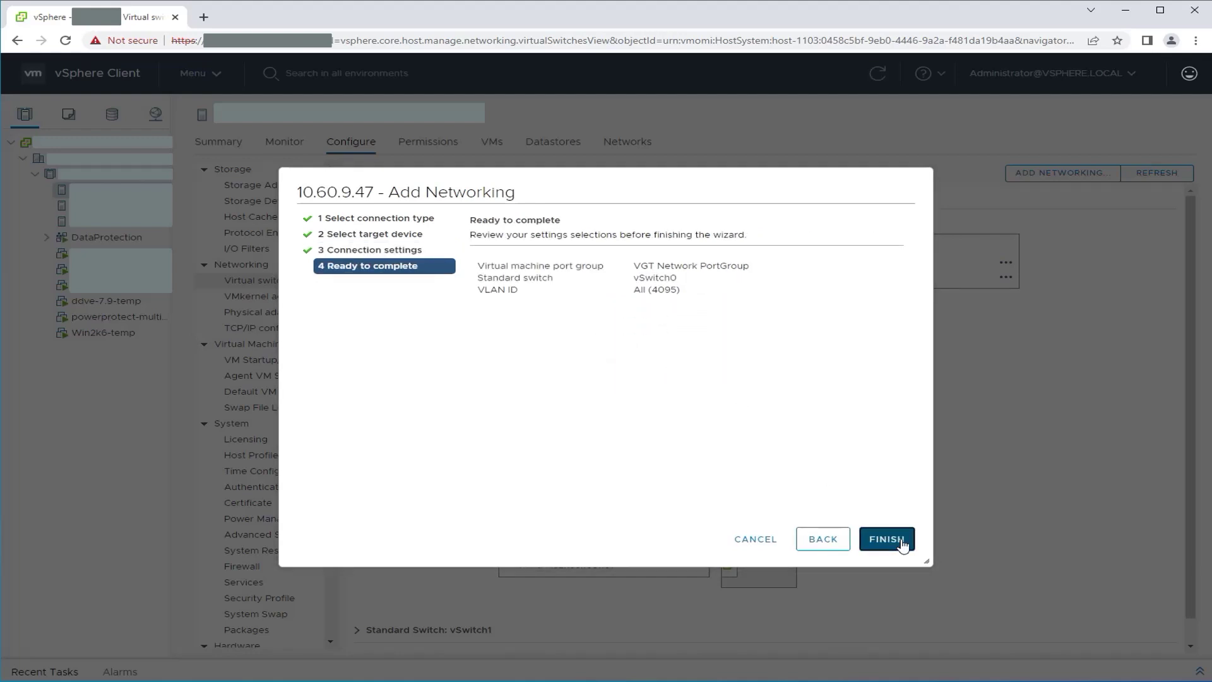
left_click(900, 540)
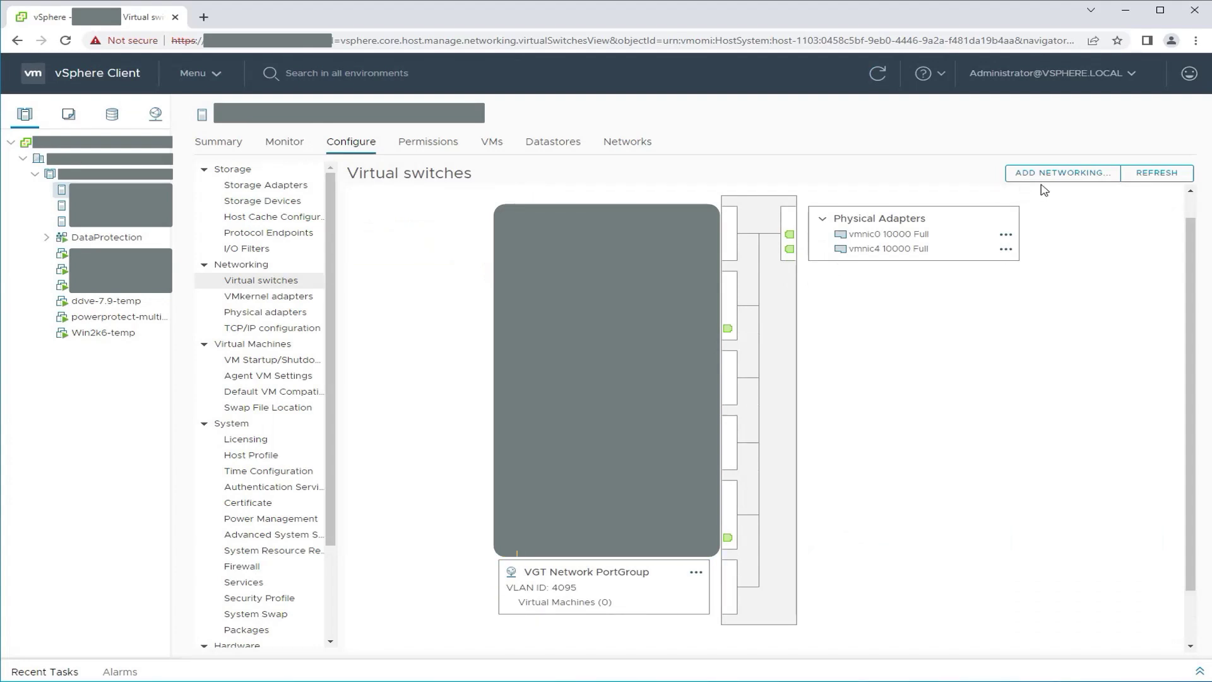
Step: Start a second virtual machine port group on the host and choose the existing vSwitch0 as its target switch
left_click(1064, 173)
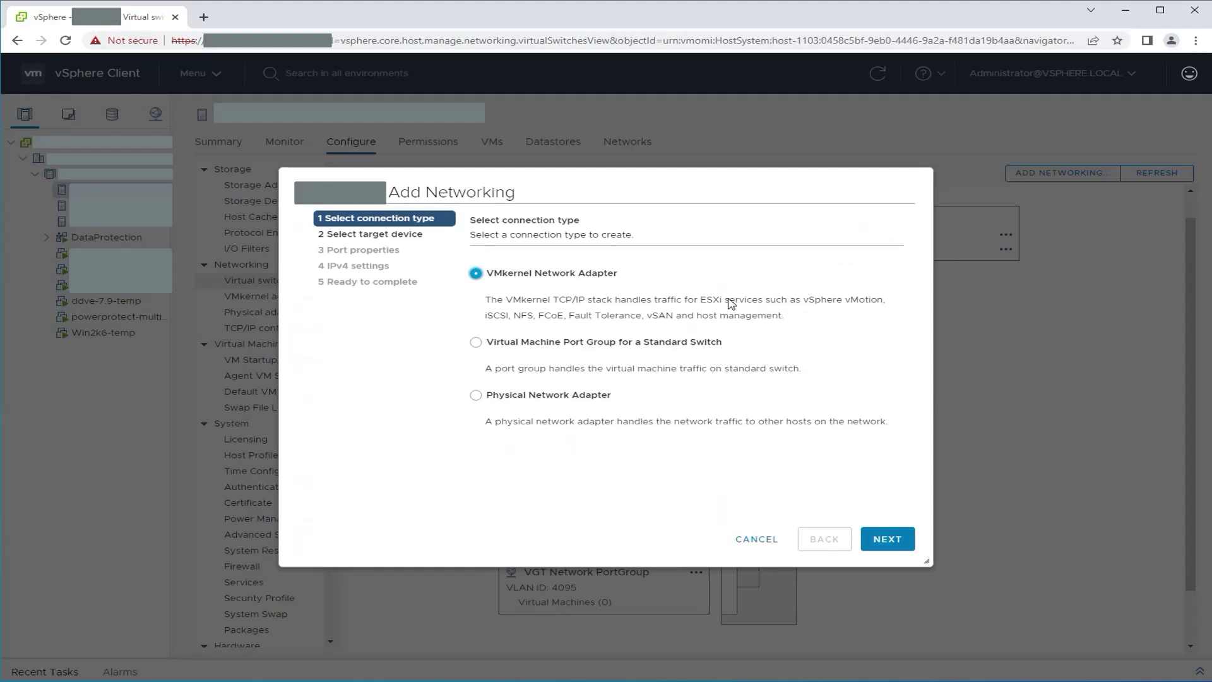
left_click(584, 352)
left_click(886, 541)
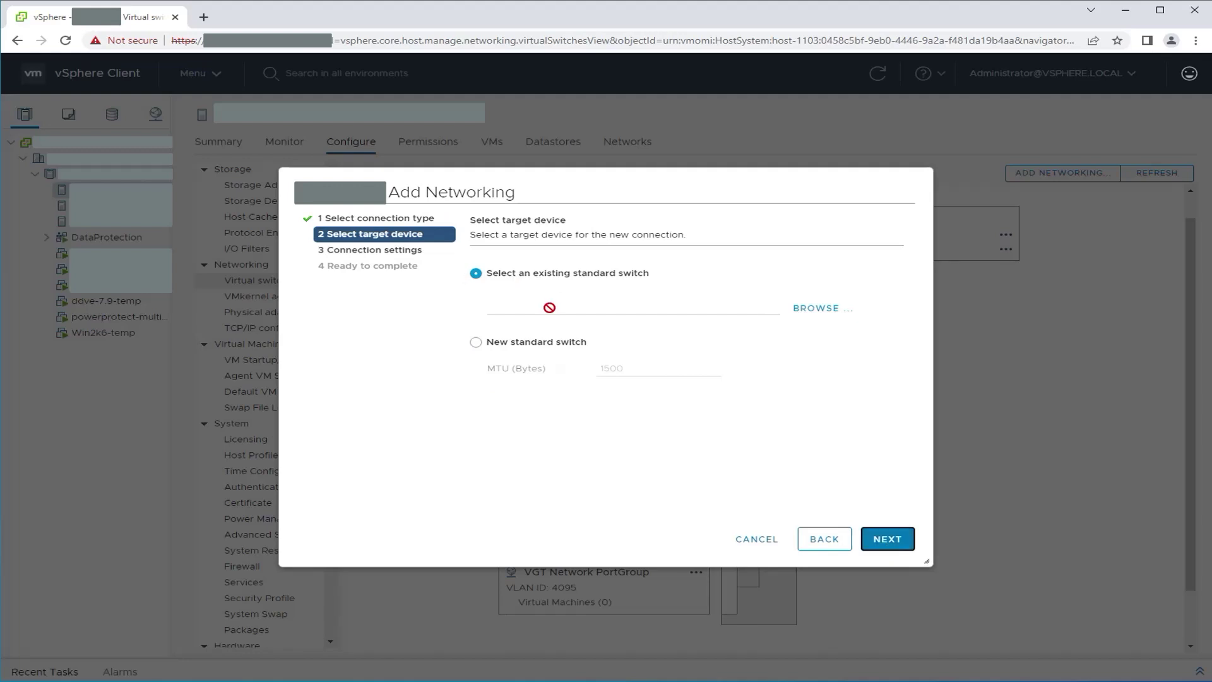
left_click(817, 311)
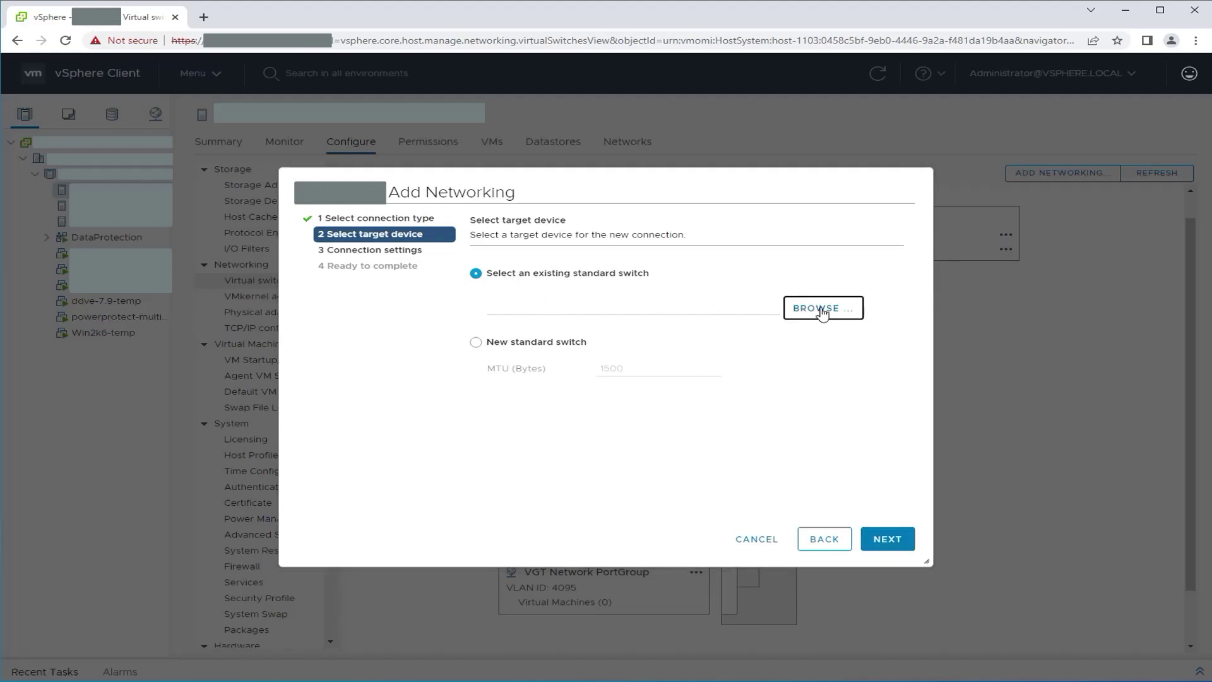
left_click(464, 294)
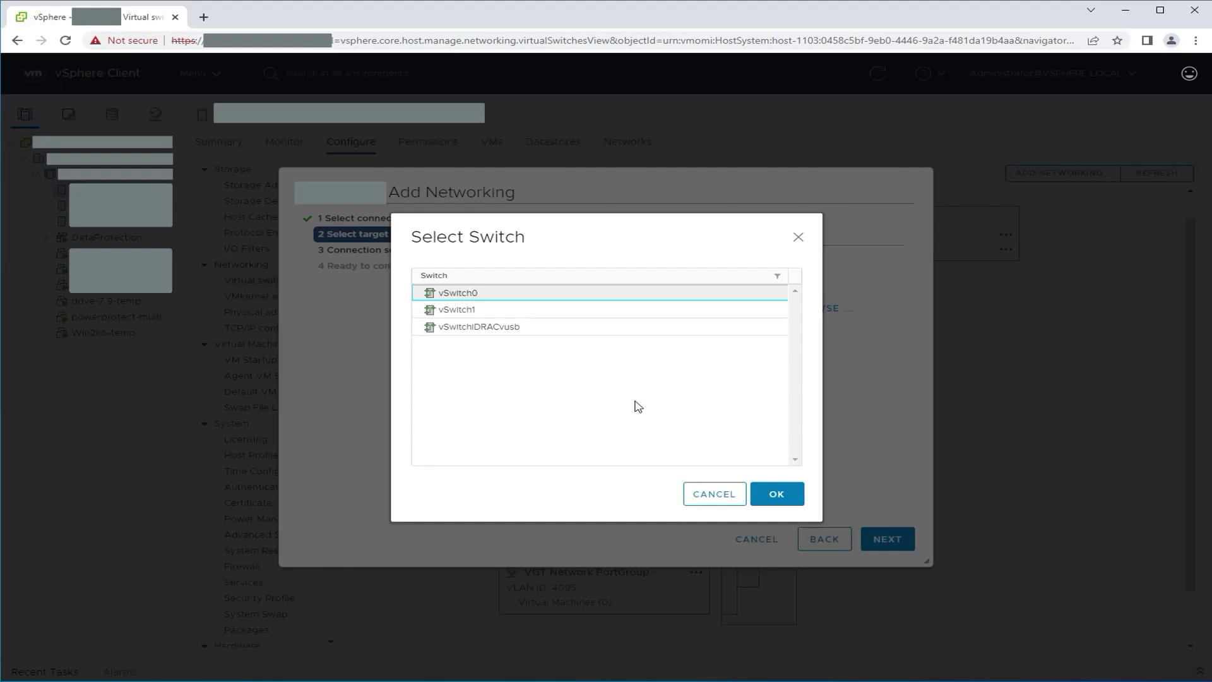
left_click(776, 496)
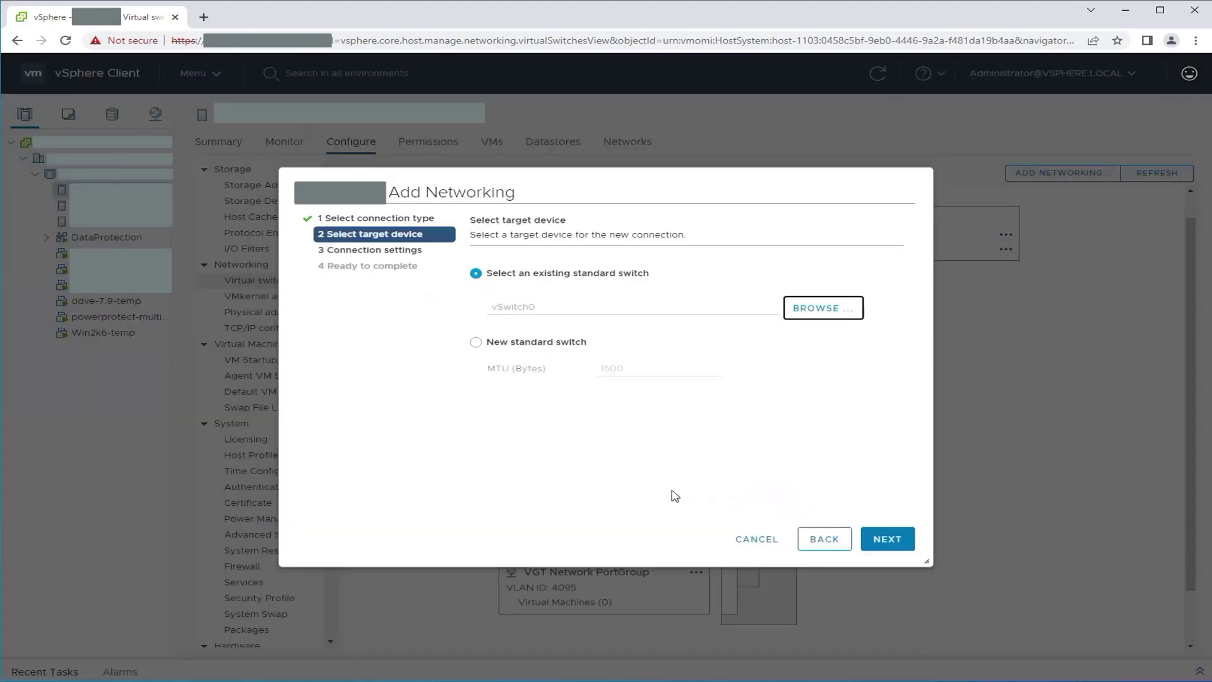
left_click(888, 539)
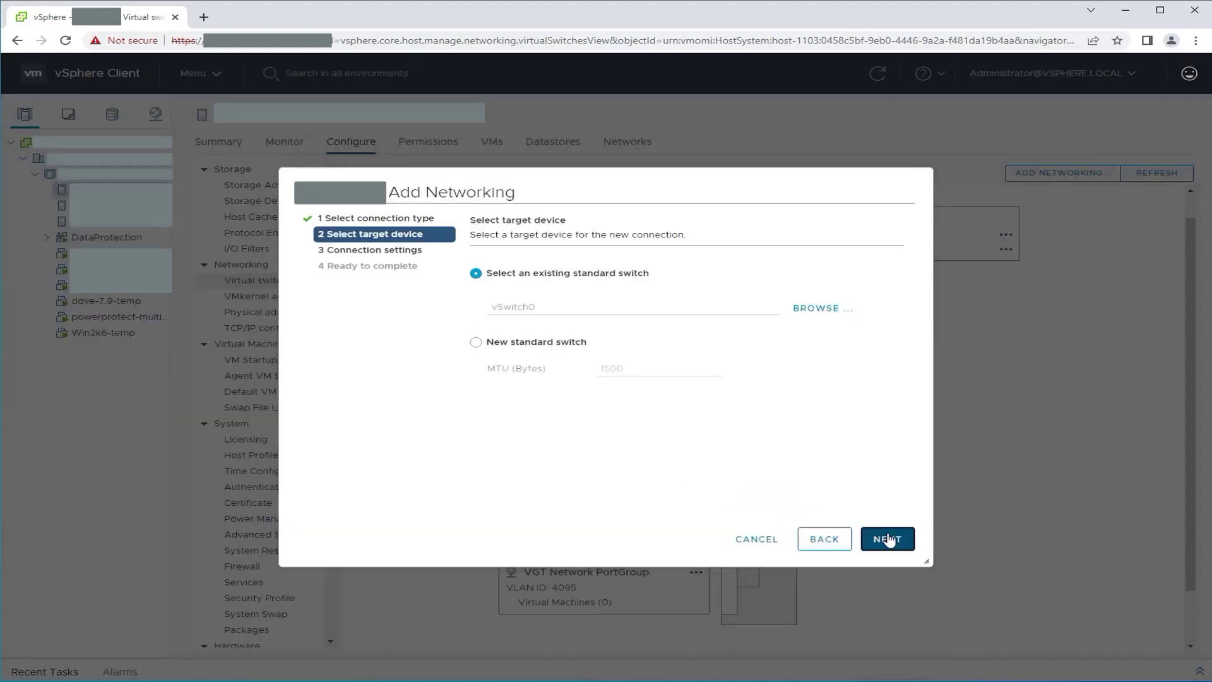
Step: Label the second port group vLAN 30, set its VLAN ID to 30 and finish creating it
left_click_drag(696, 277, 587, 282)
type("vLAN 30")
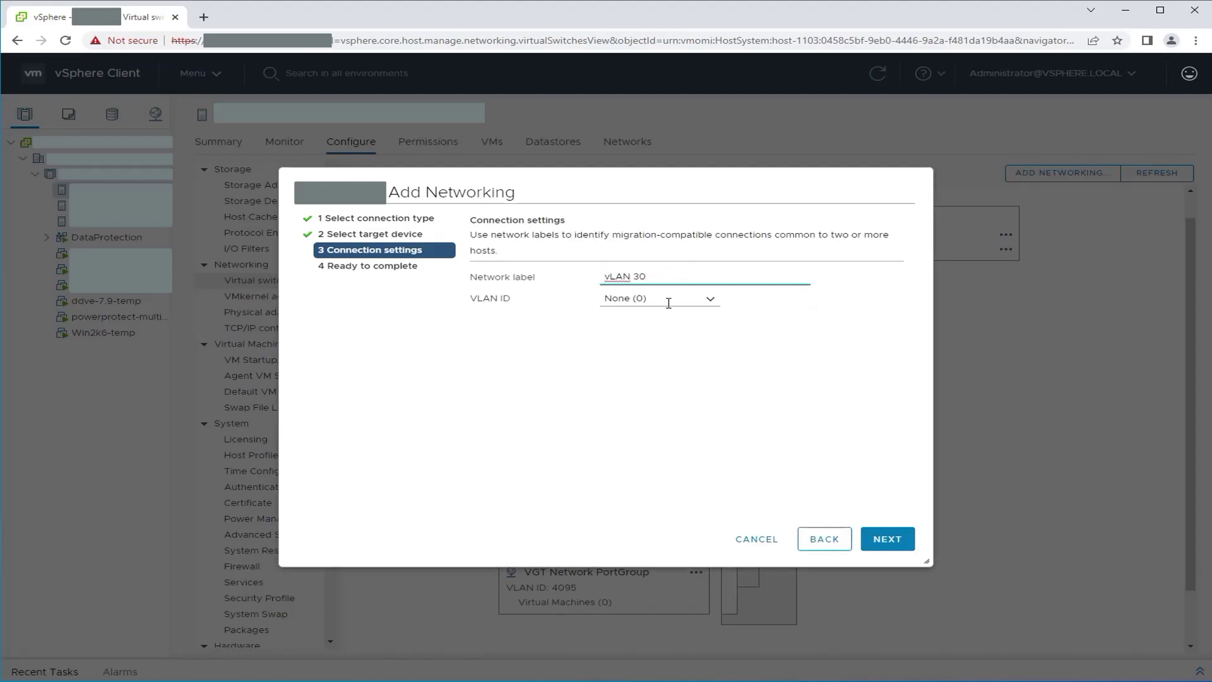
left_click(666, 300)
type("30")
left_click(888, 539)
left_click(896, 539)
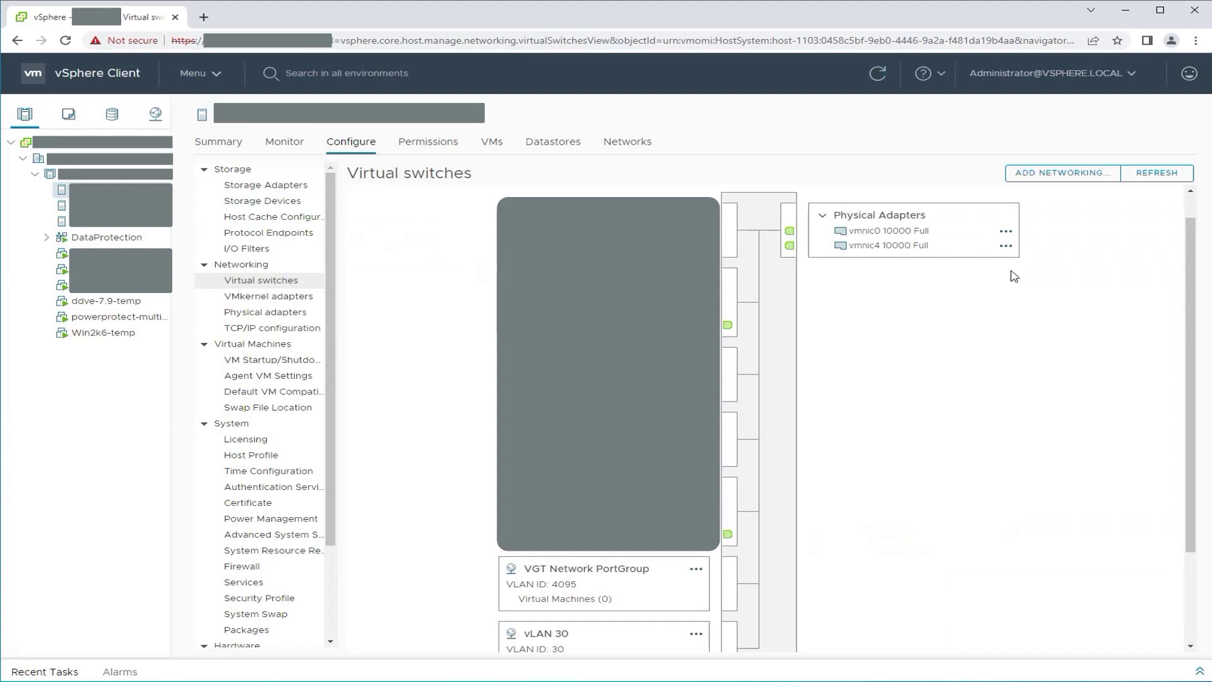
Step: Start a third virtual machine port group on the host and assign it to the existing vSwitch0
left_click(1060, 173)
left_click(475, 385)
left_click(886, 540)
left_click(815, 308)
left_click(622, 292)
left_click(777, 493)
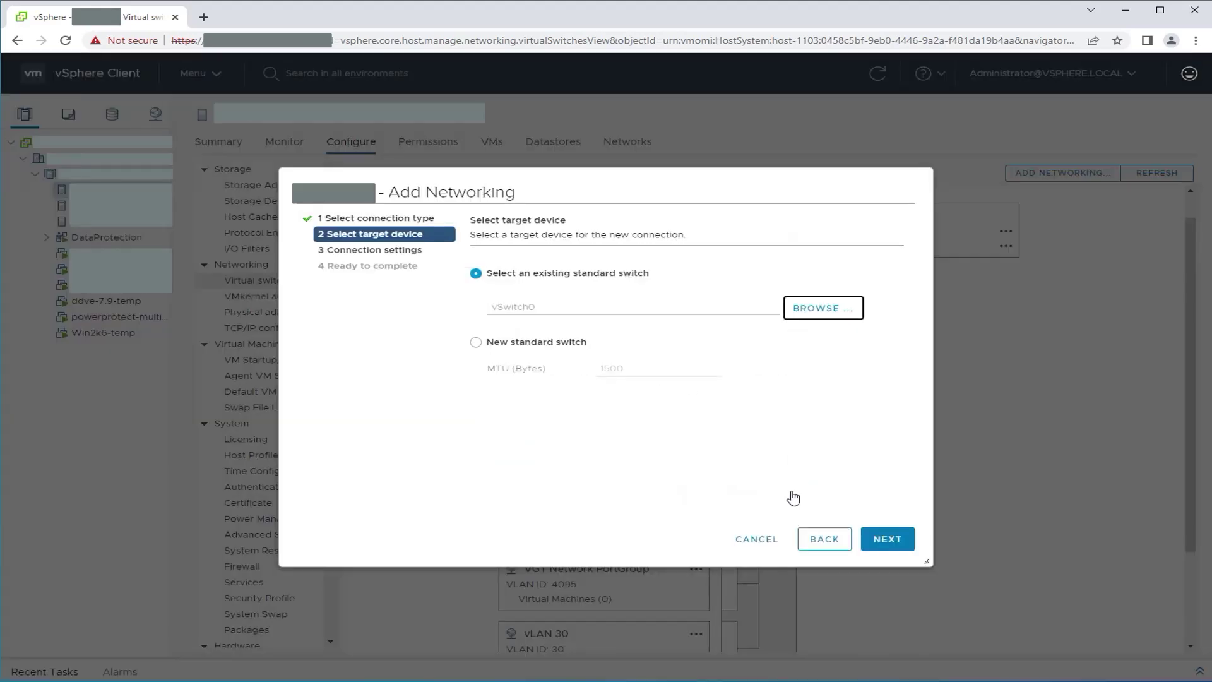
left_click(887, 538)
Step: Label the third port group vLAN 40, set its VLAN ID to 40 and finish creating it
type("vLAN 40")
left_click(680, 299)
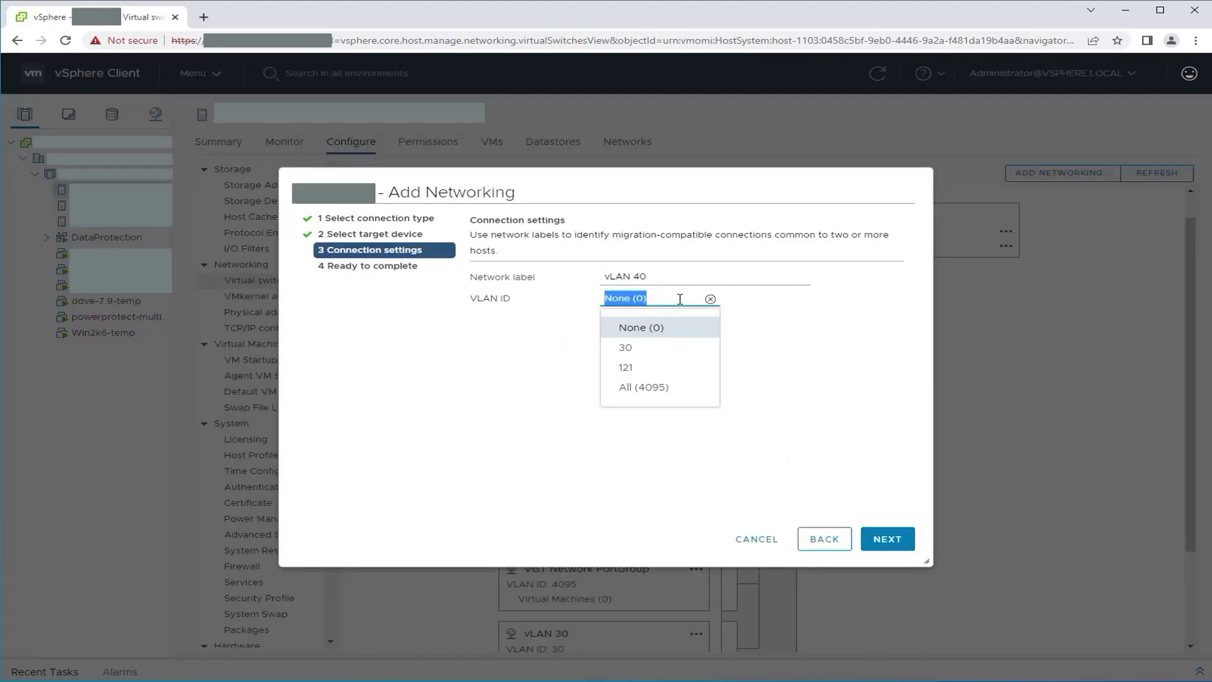
type("40")
left_click(887, 538)
left_click(887, 539)
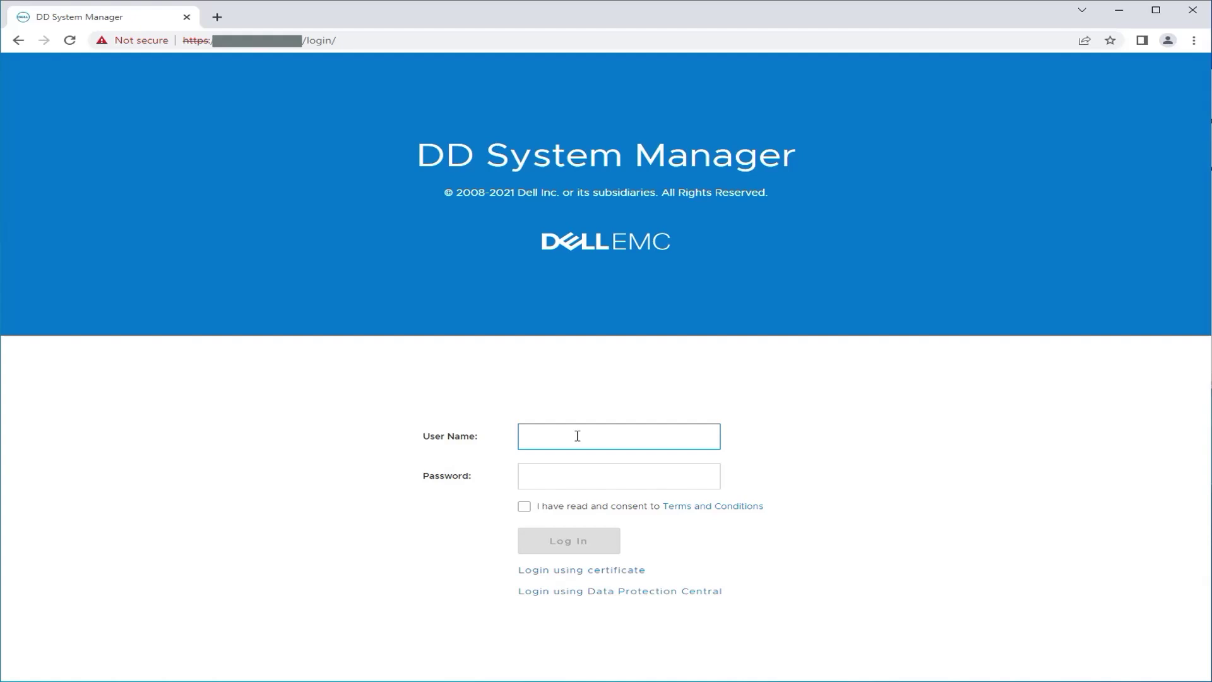
Step: Log in to DD System Manager as sysadmin with the account password, consenting to the terms and conditions
type("sysadmin")
key("Tab")
type("•")
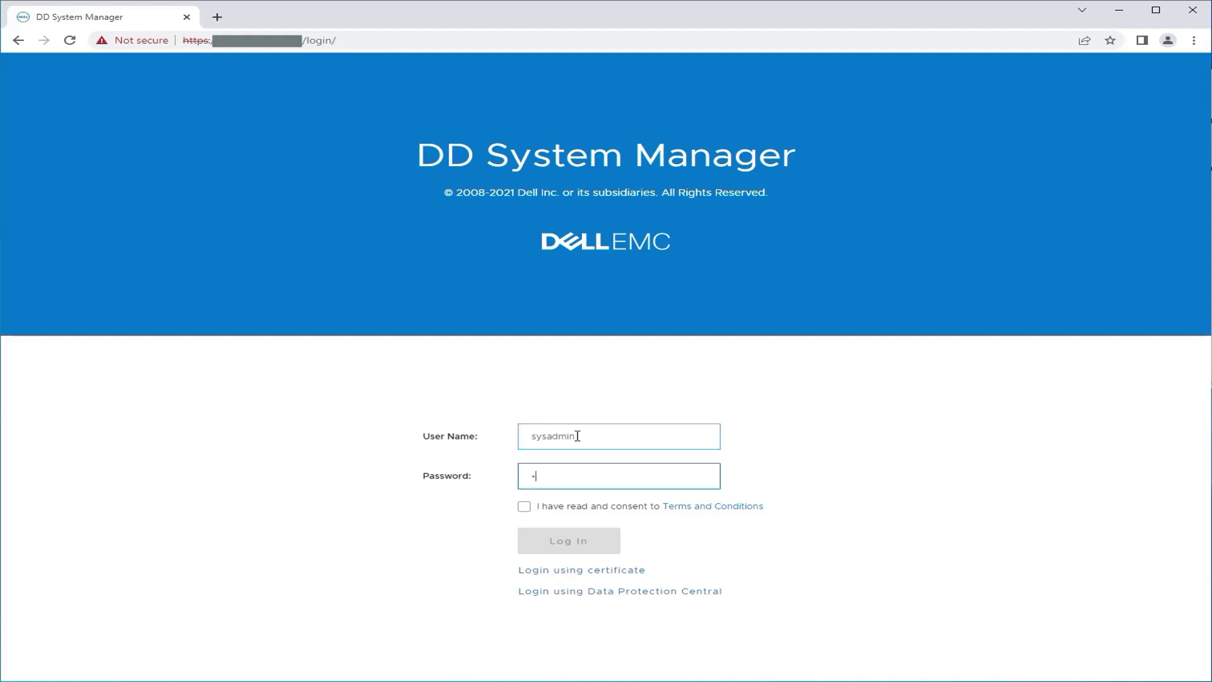
type("•••••••••")
key("Tab")
key("space")
left_click(569, 538)
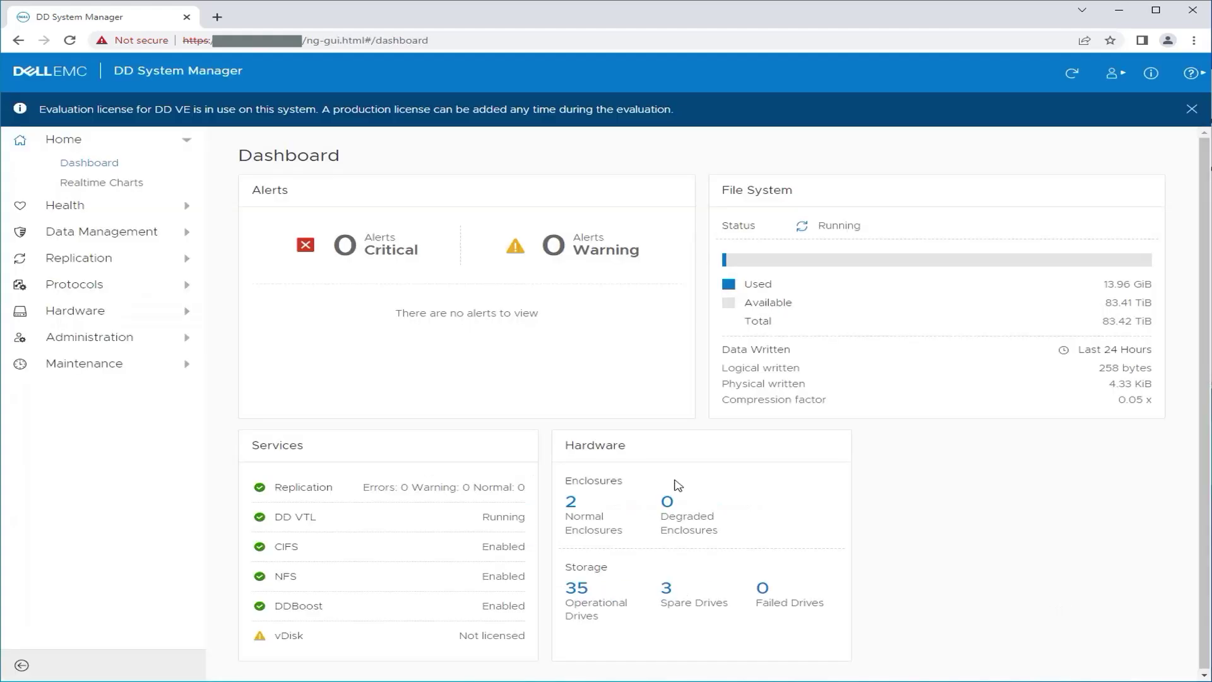
Step: Open the Ethernet hardware interfaces and select the eth3a interface
left_click(159, 319)
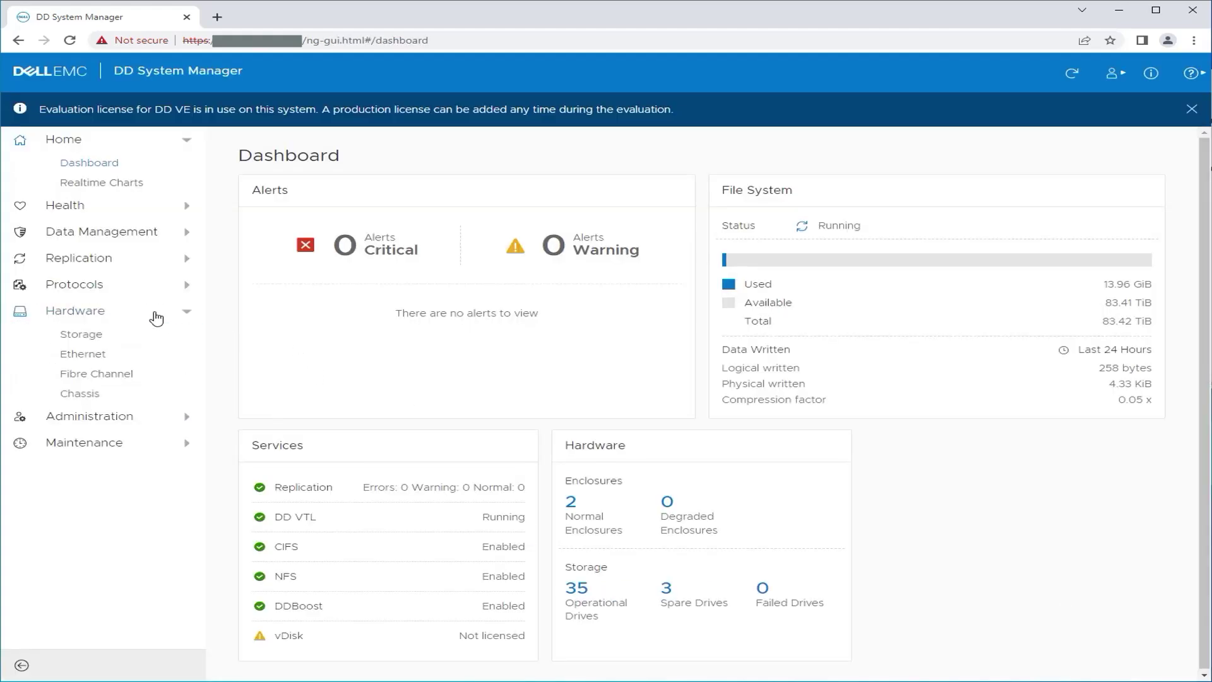
left_click(92, 354)
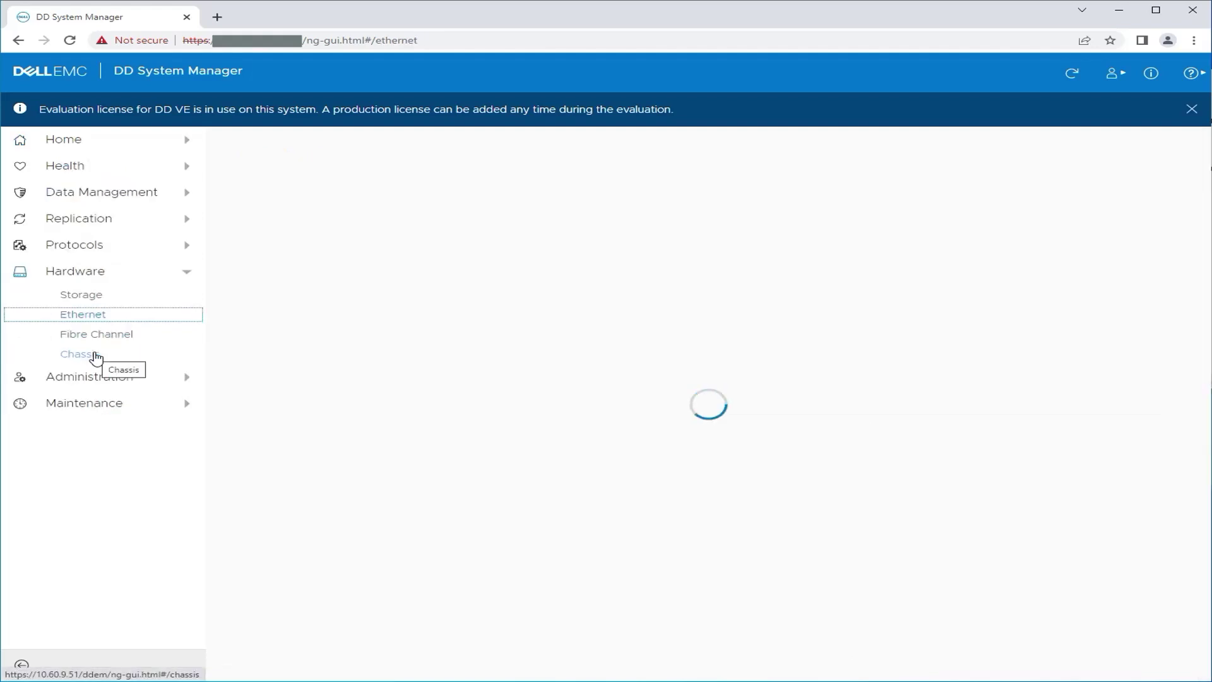
scroll(1169, 353, "down", 3)
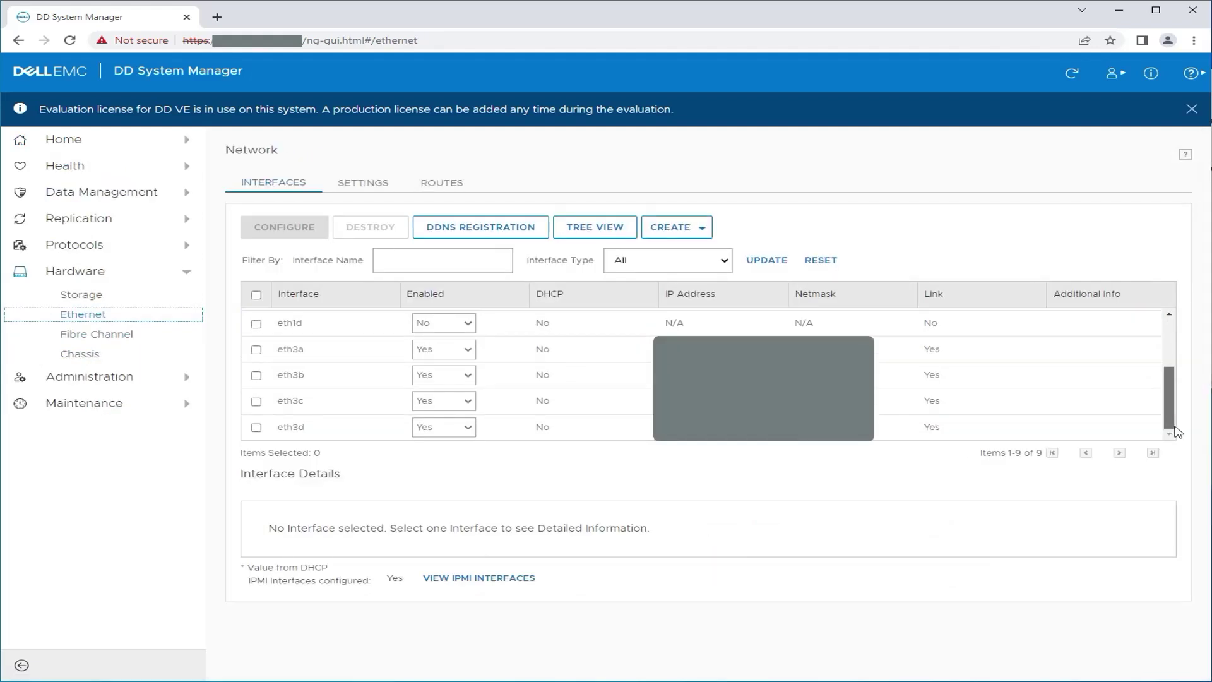
left_click(256, 351)
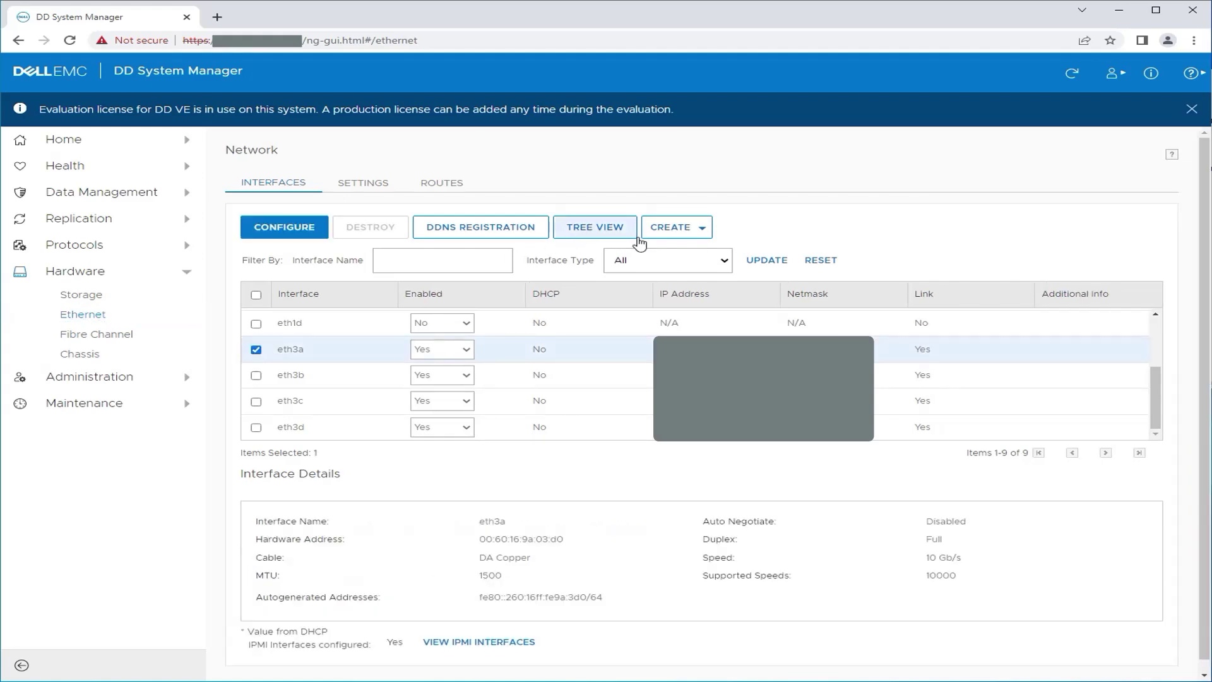
Step: Create a VLAN interface on eth3a with VLAN ID 20, IP address 10.10.20.188 and netmask 255.255.255.0
left_click(701, 232)
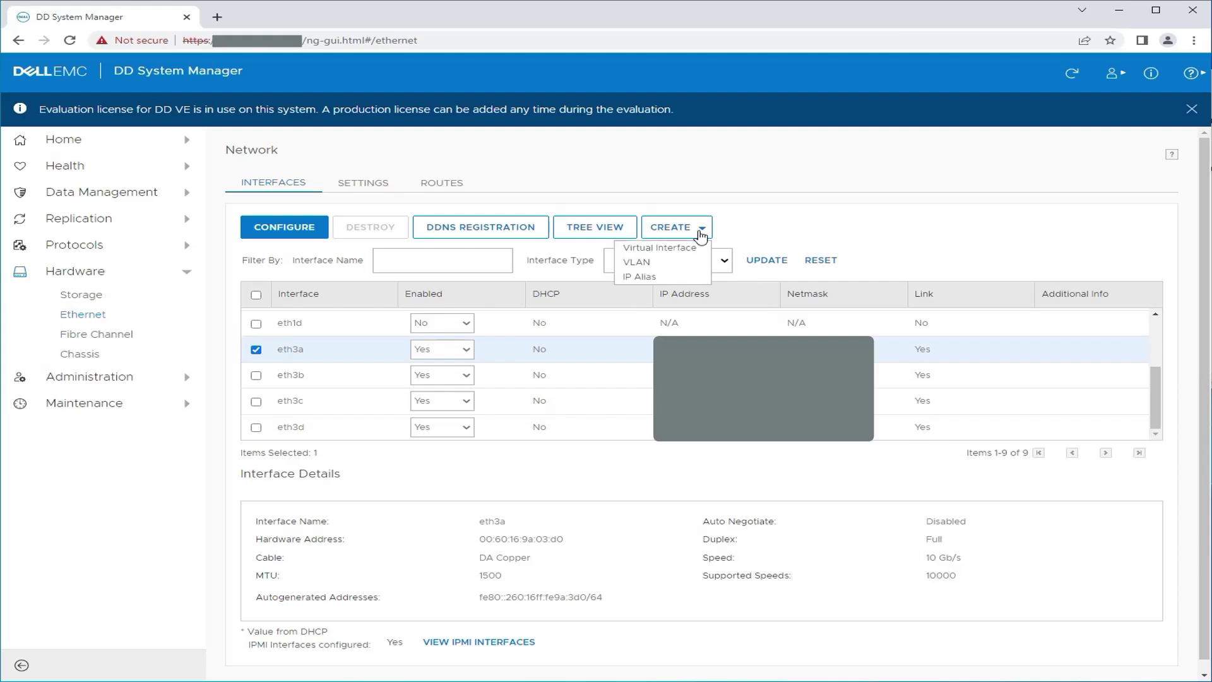
left_click(653, 269)
type("20")
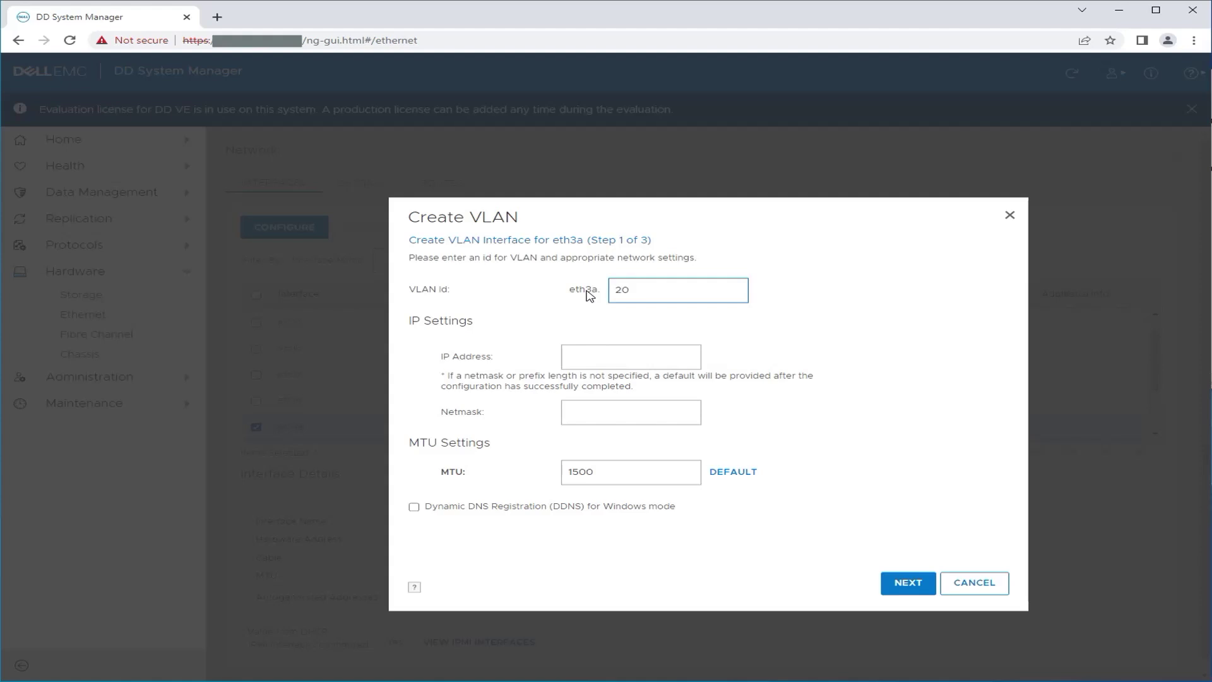
left_click(582, 360)
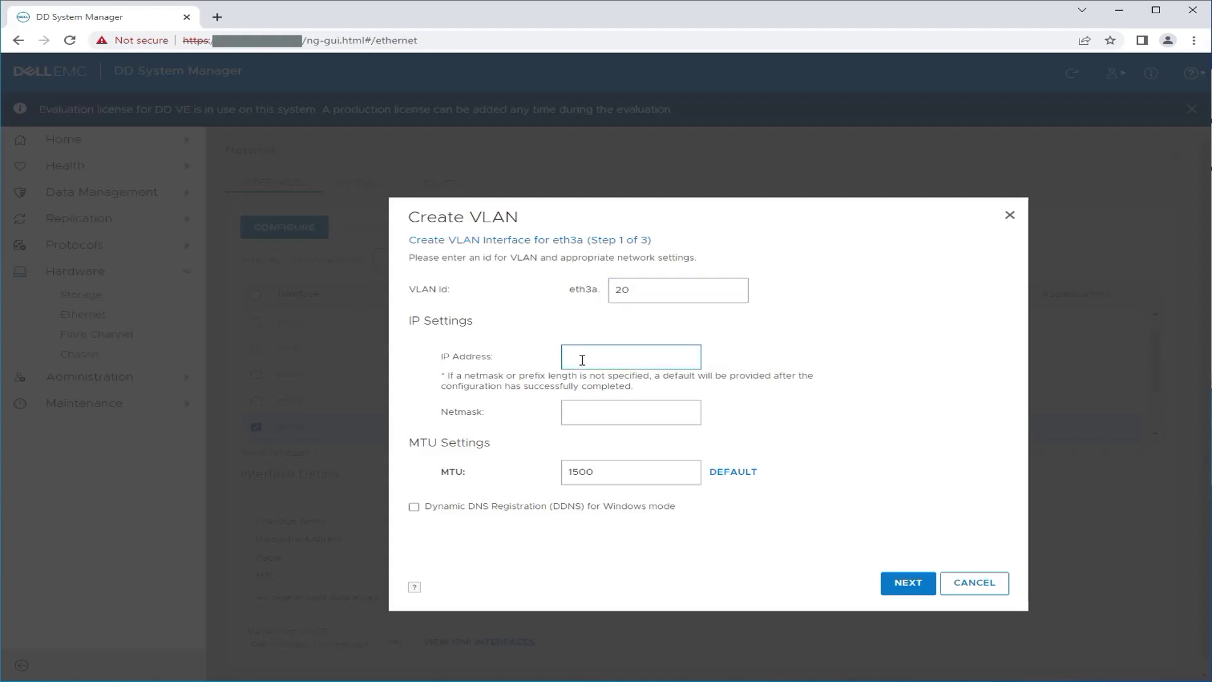
type("10.10.20.188")
key("Tab")
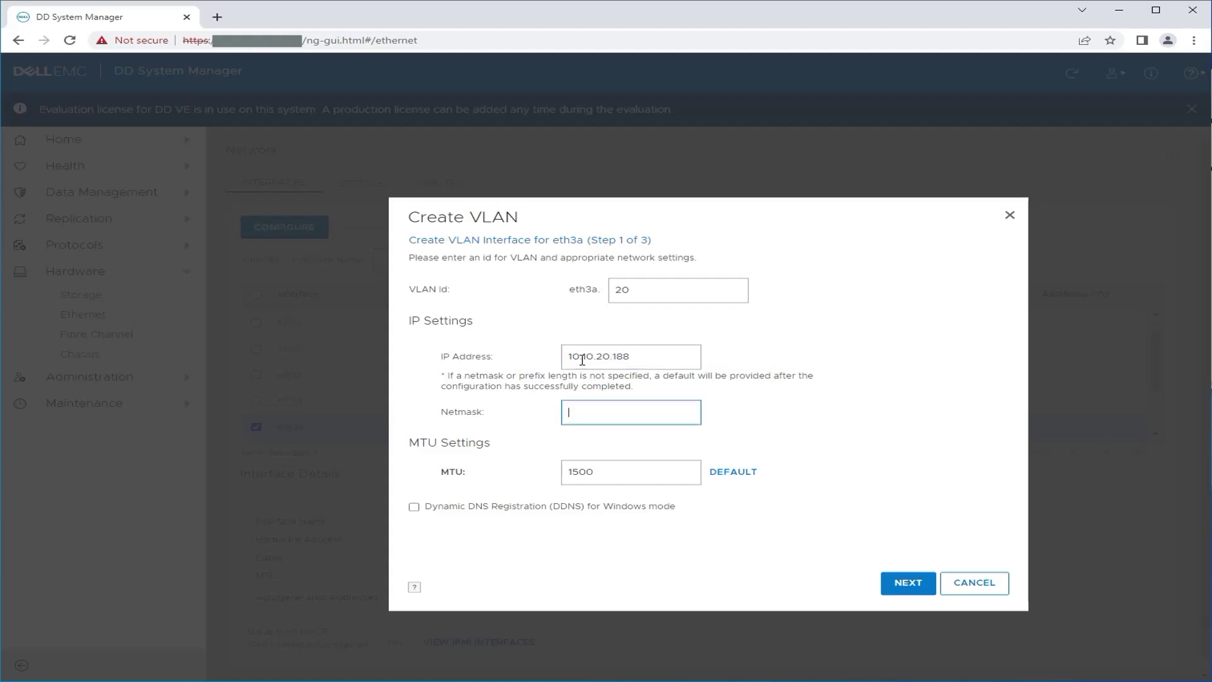
type("255.255.255.0")
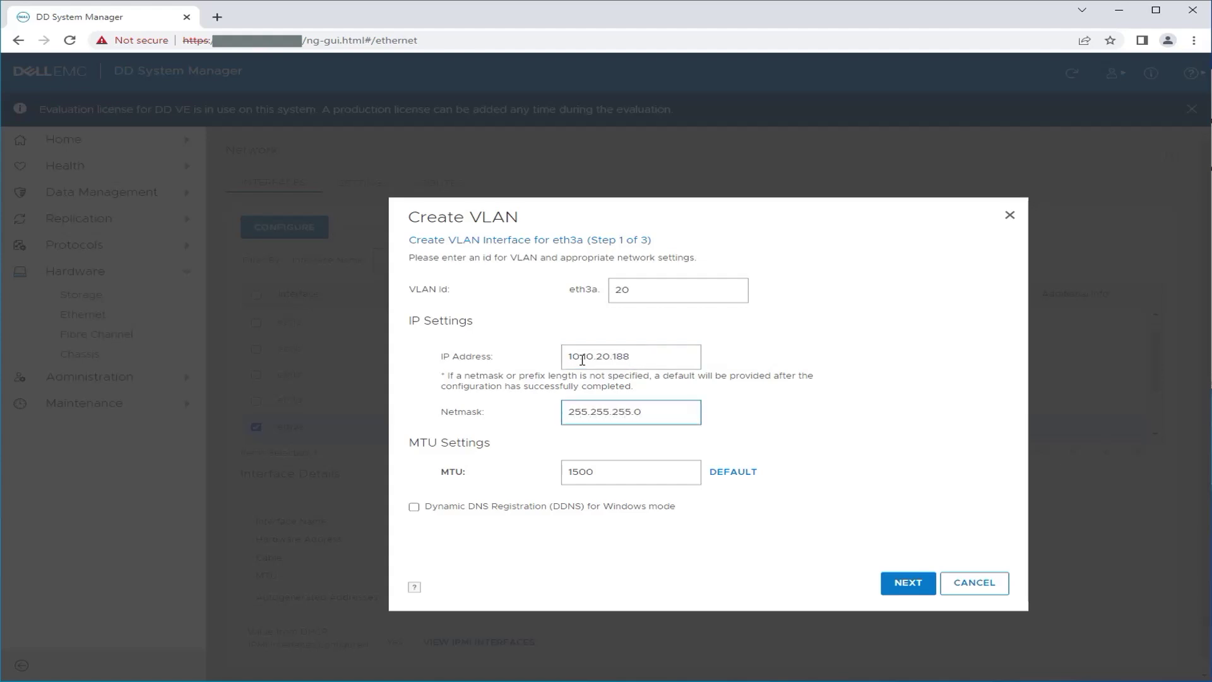
left_click(907, 585)
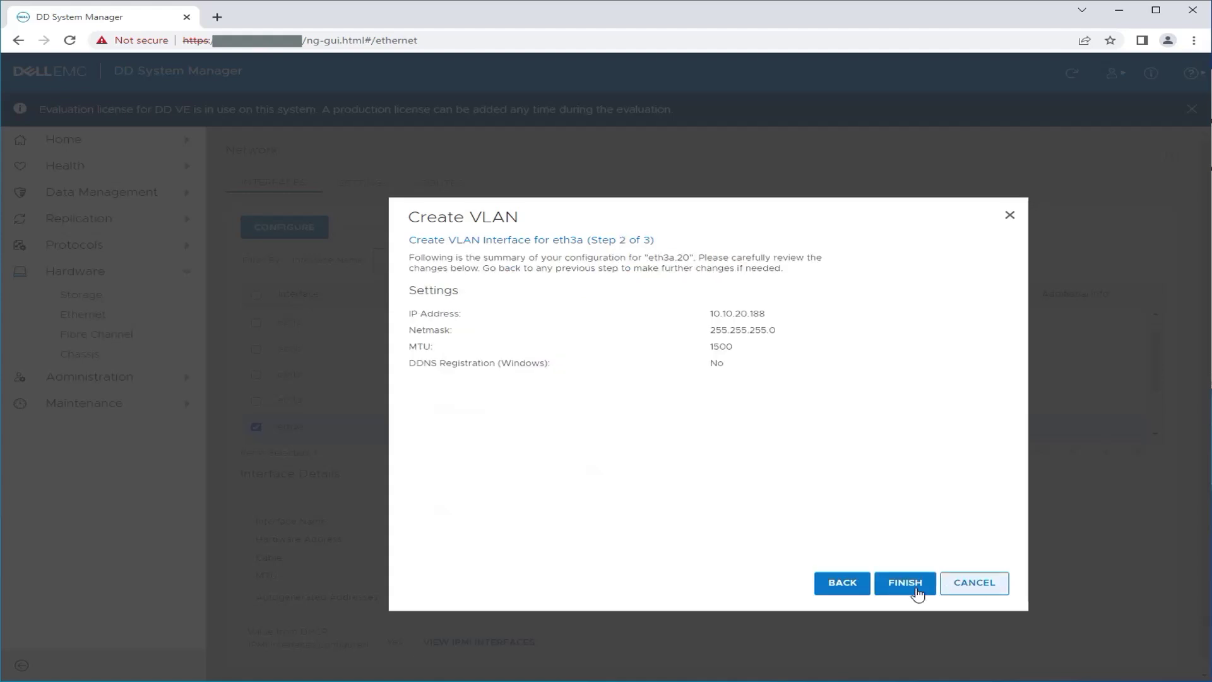
left_click(916, 589)
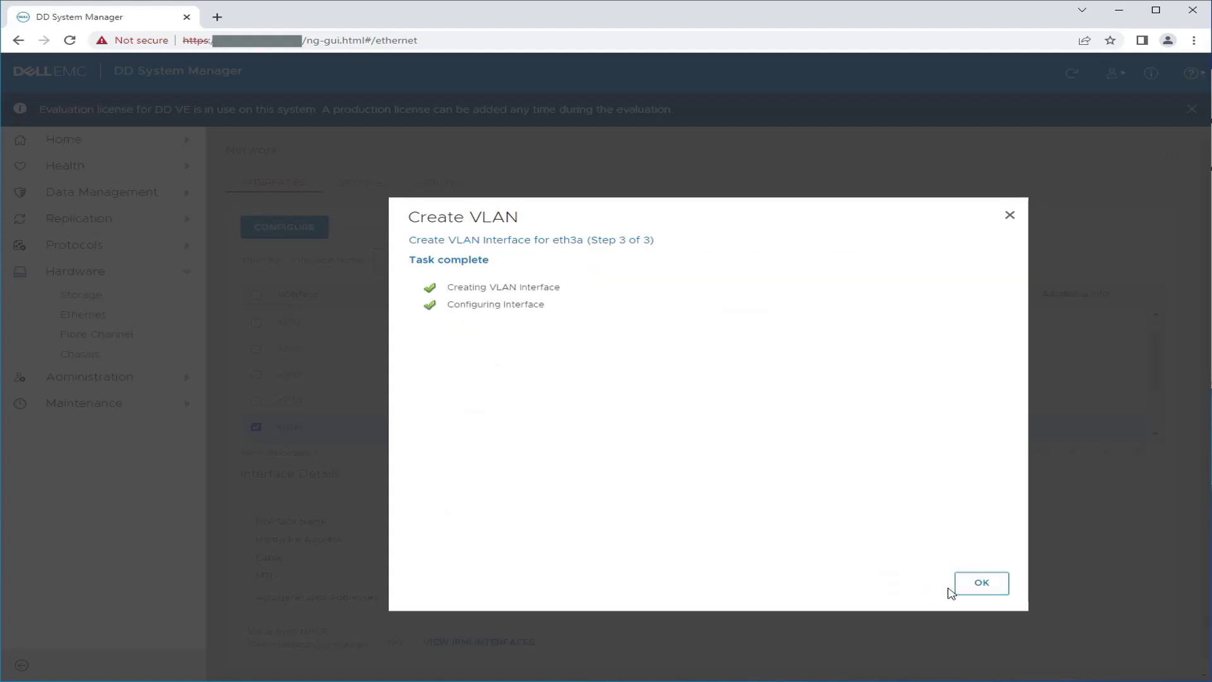
left_click(966, 589)
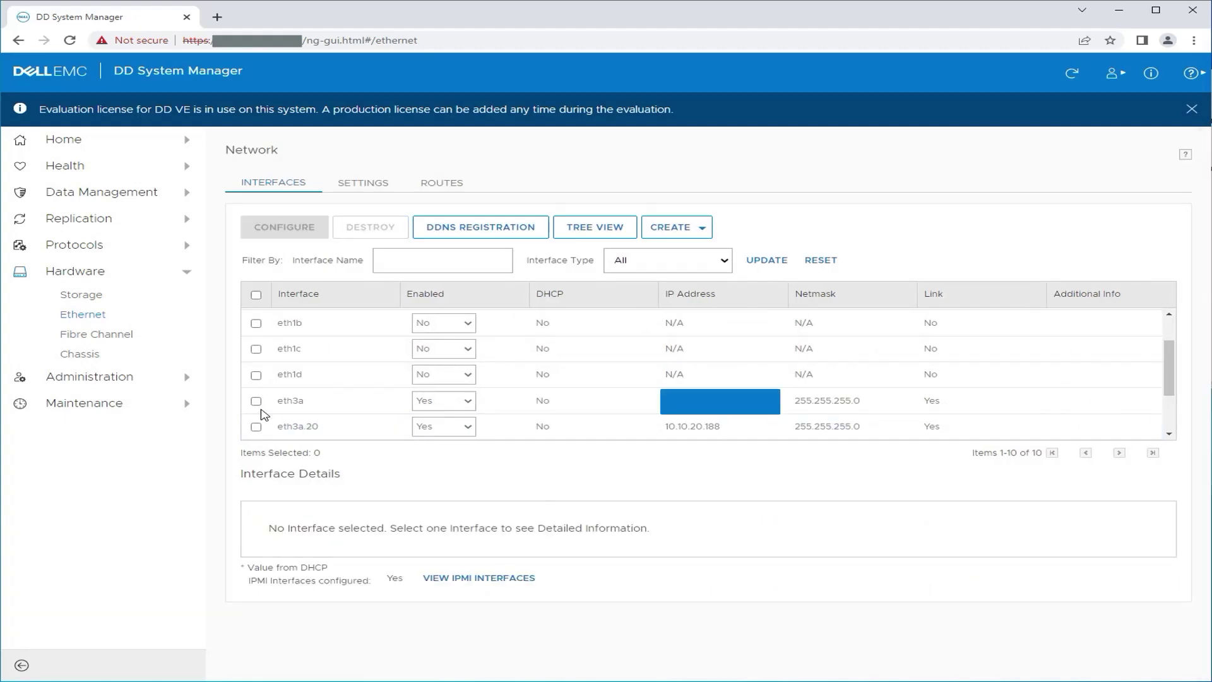
scroll(398, 396, "down", 2)
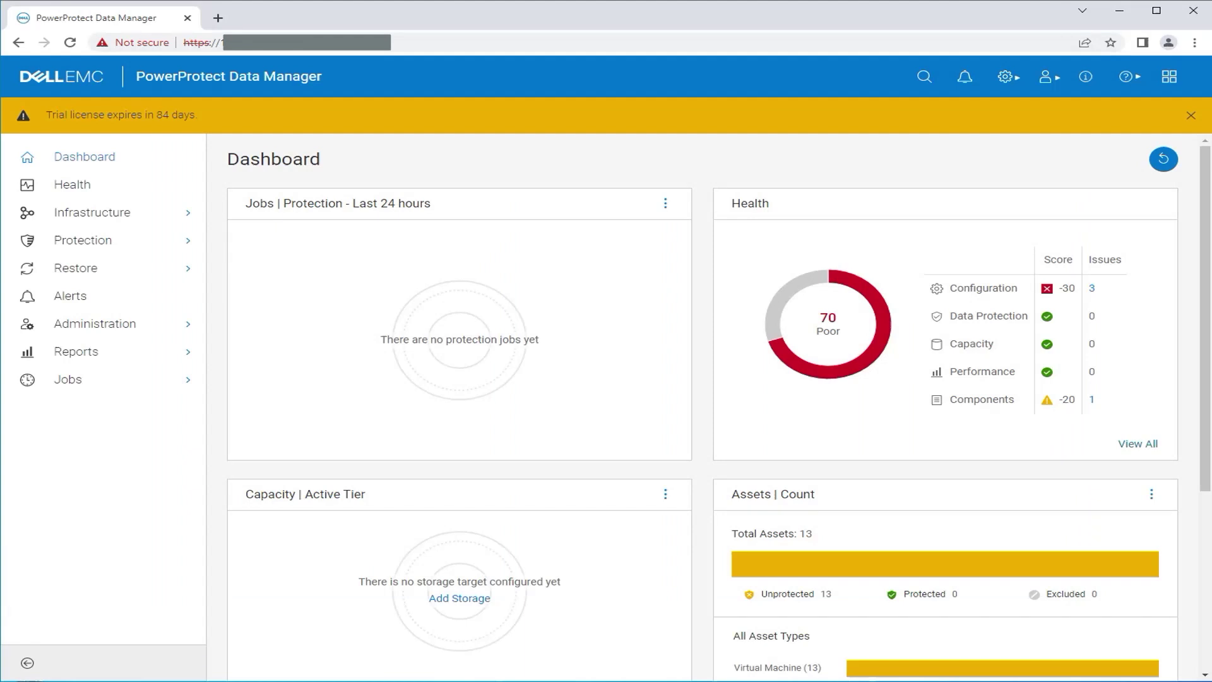
Step: In PowerProtect Data Manager, start adding a PowerProtect DD System as protection storage, named dd.example.local, and enter its address
left_click(126, 219)
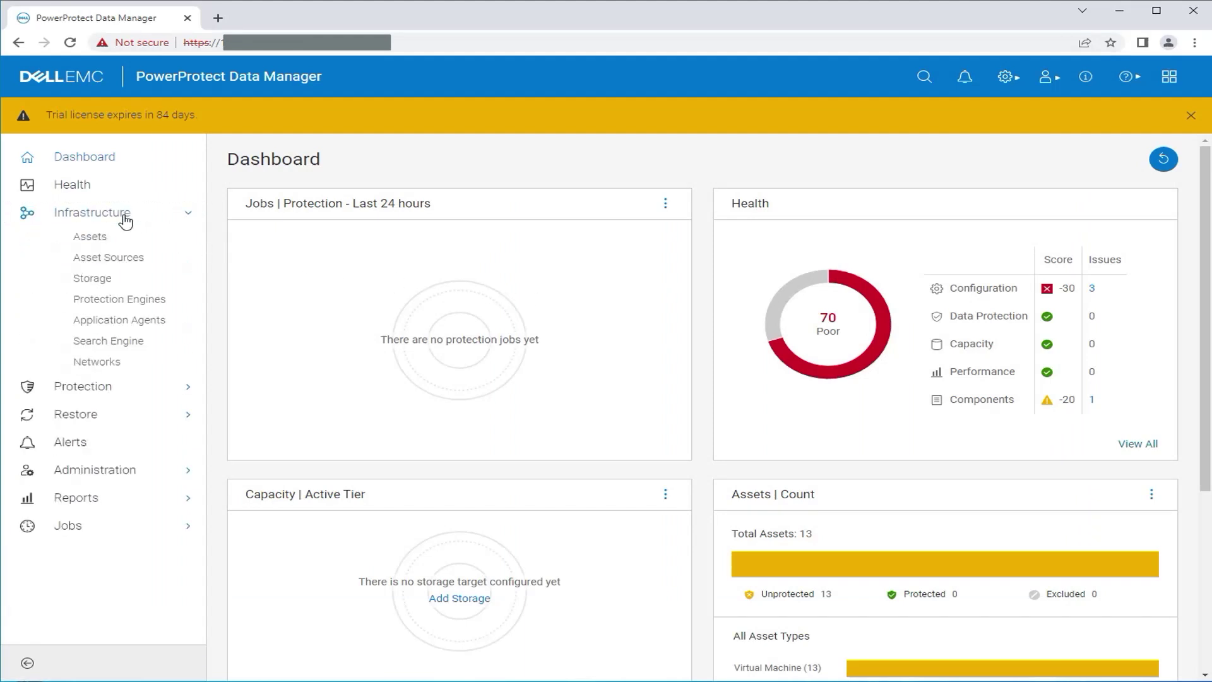
left_click(97, 283)
left_click(252, 243)
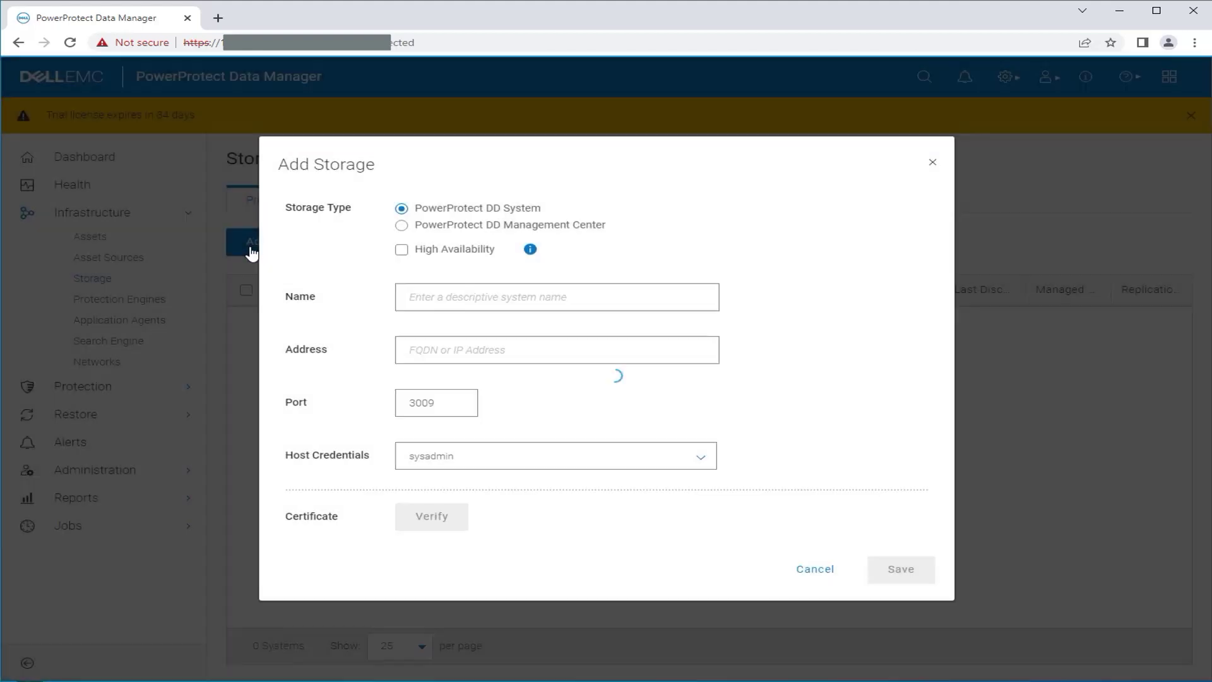
left_click(433, 299)
type("dd.example.local")
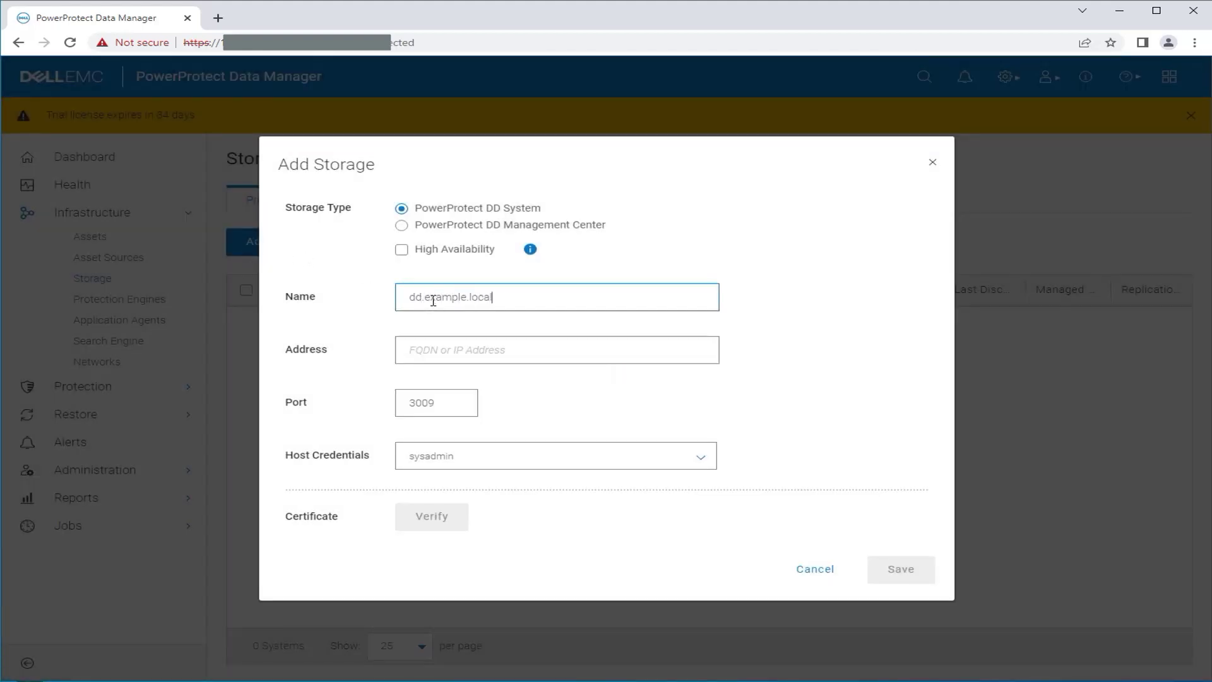
key("Tab")
type("[masked]")
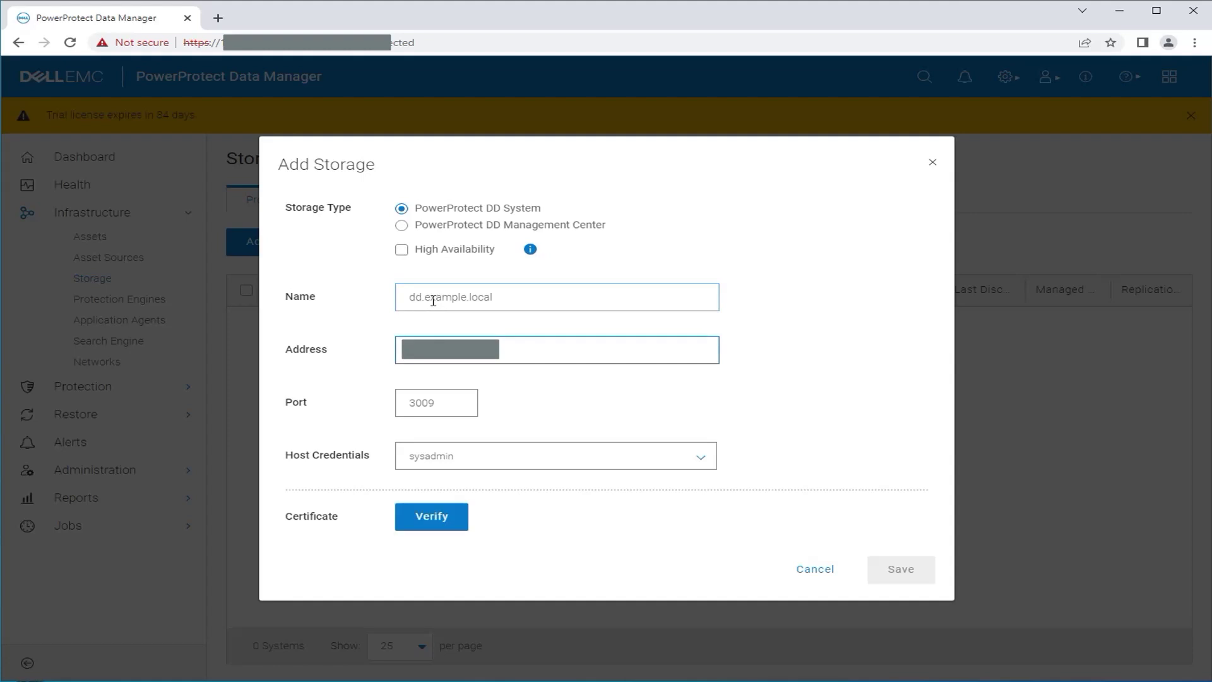
Step: Use the sysadmin host credentials for dd.example.local, verify and accept its certificate, and save the storage
left_click(490, 465)
left_click(450, 518)
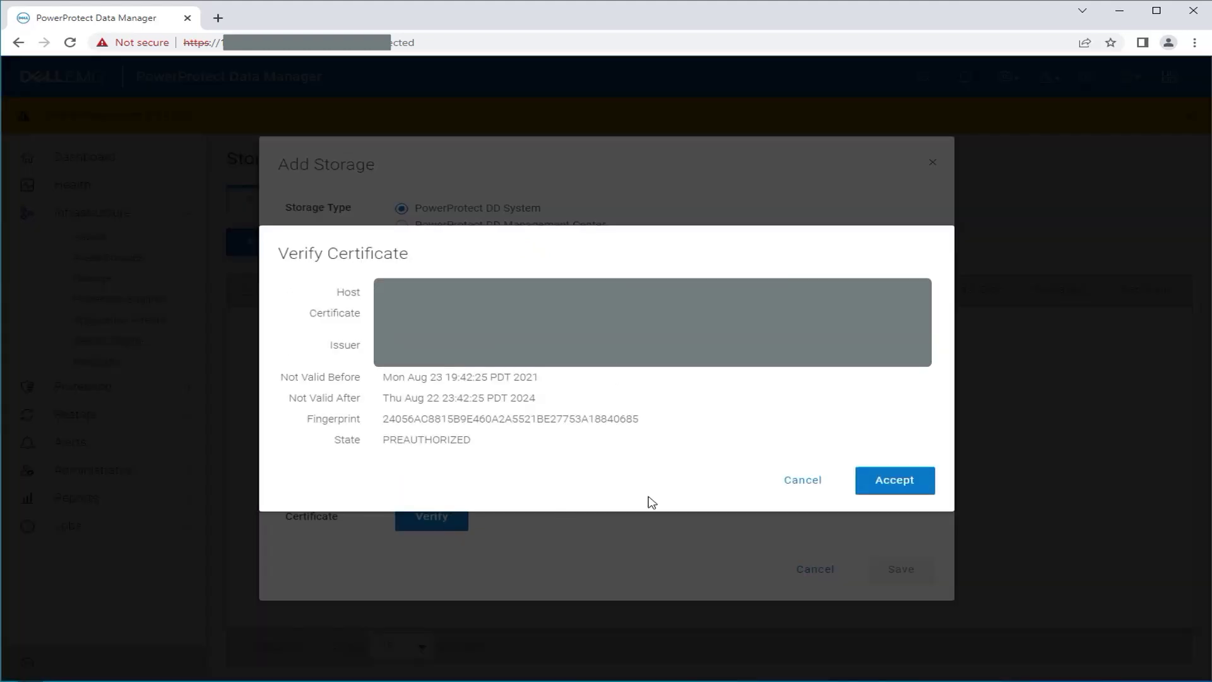
left_click(915, 489)
left_click(895, 572)
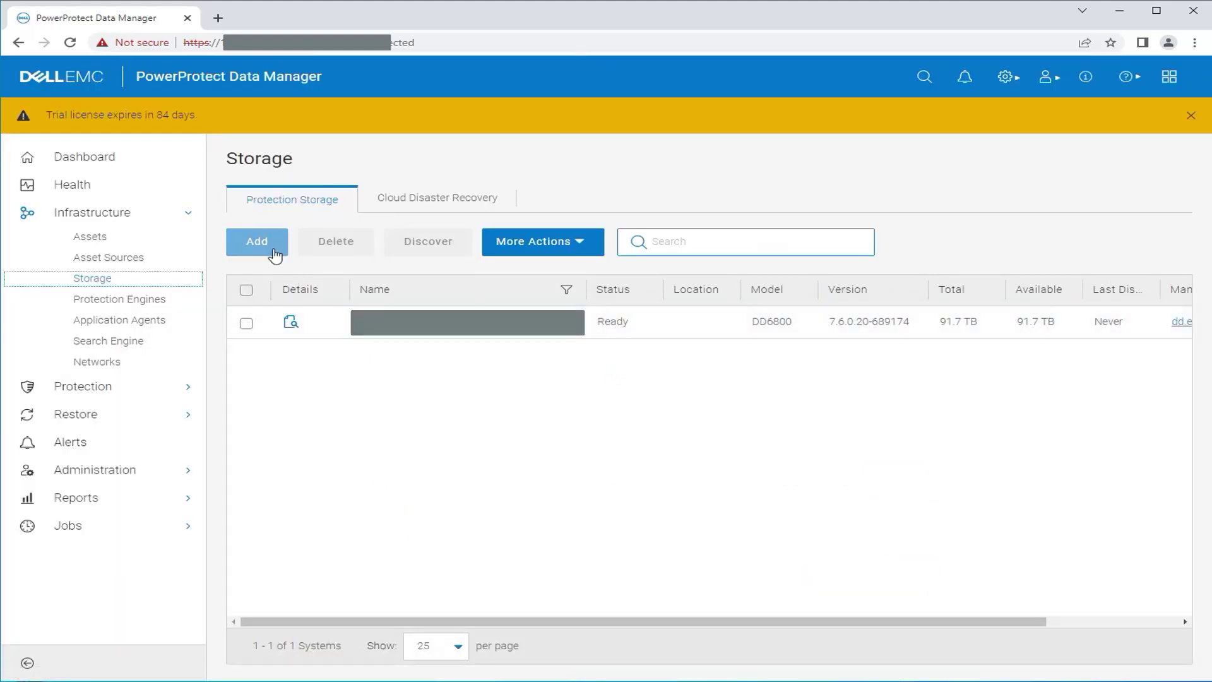
Step: Start adding a second PowerProtect DD System named repl.example.local and enter its address
left_click(275, 253)
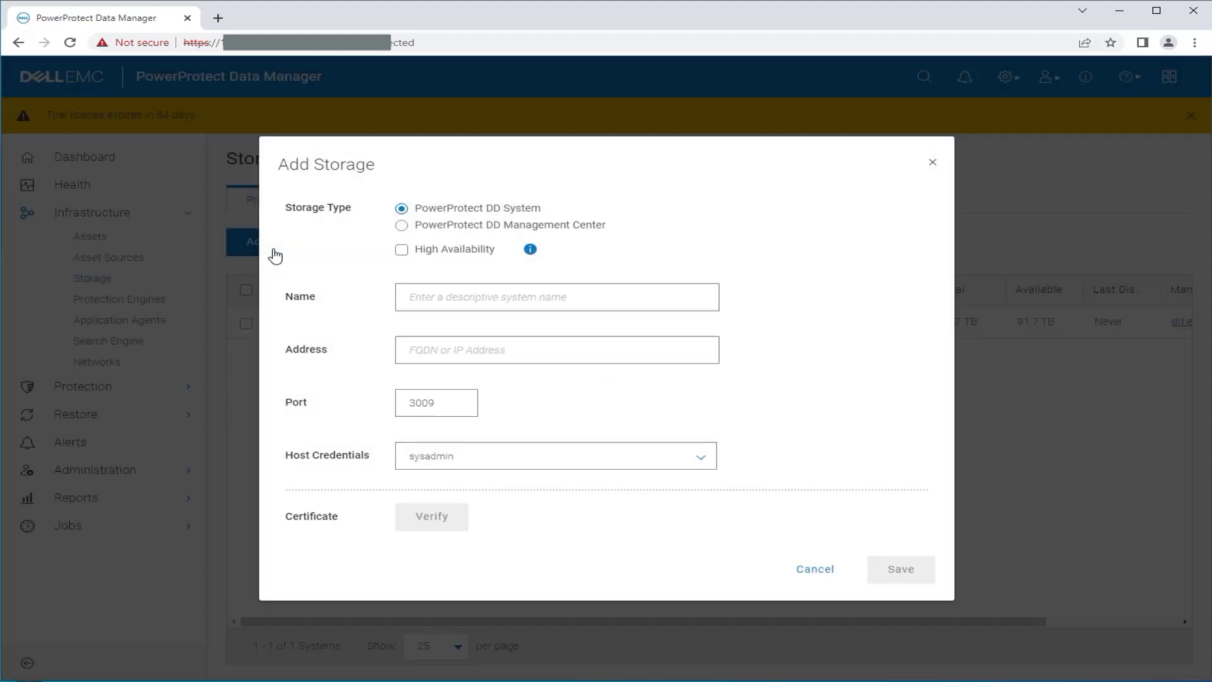
left_click(450, 301)
type("repl")
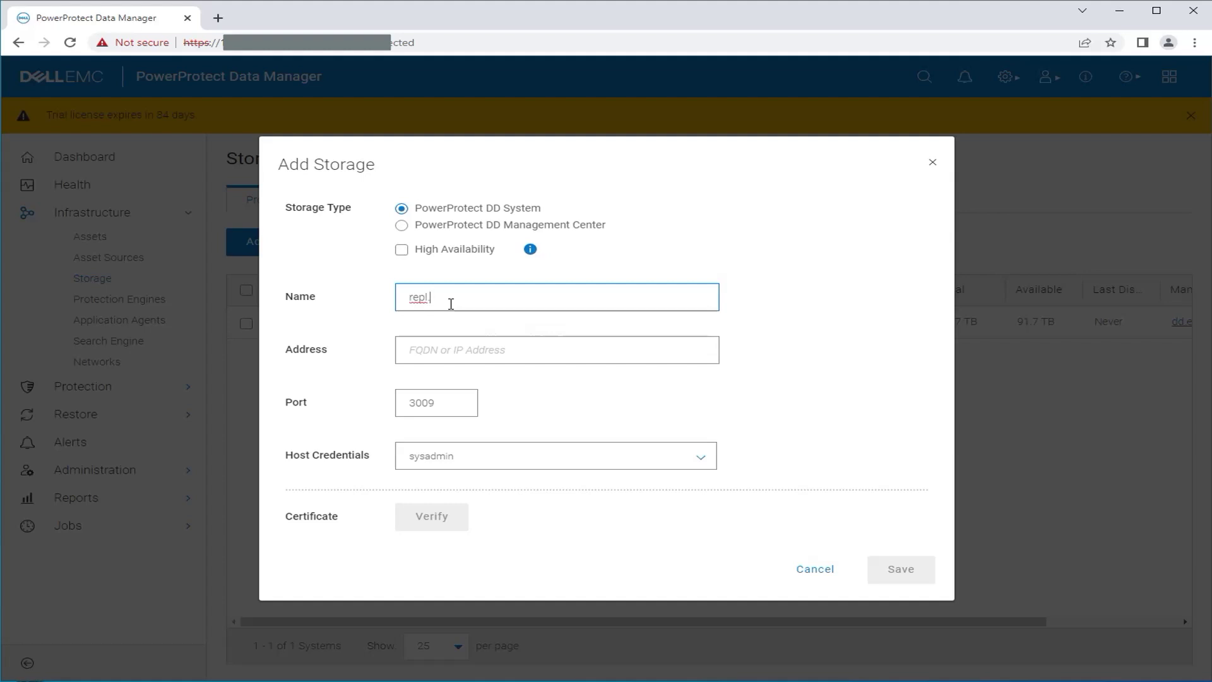
type(".example.local")
key("Tab")
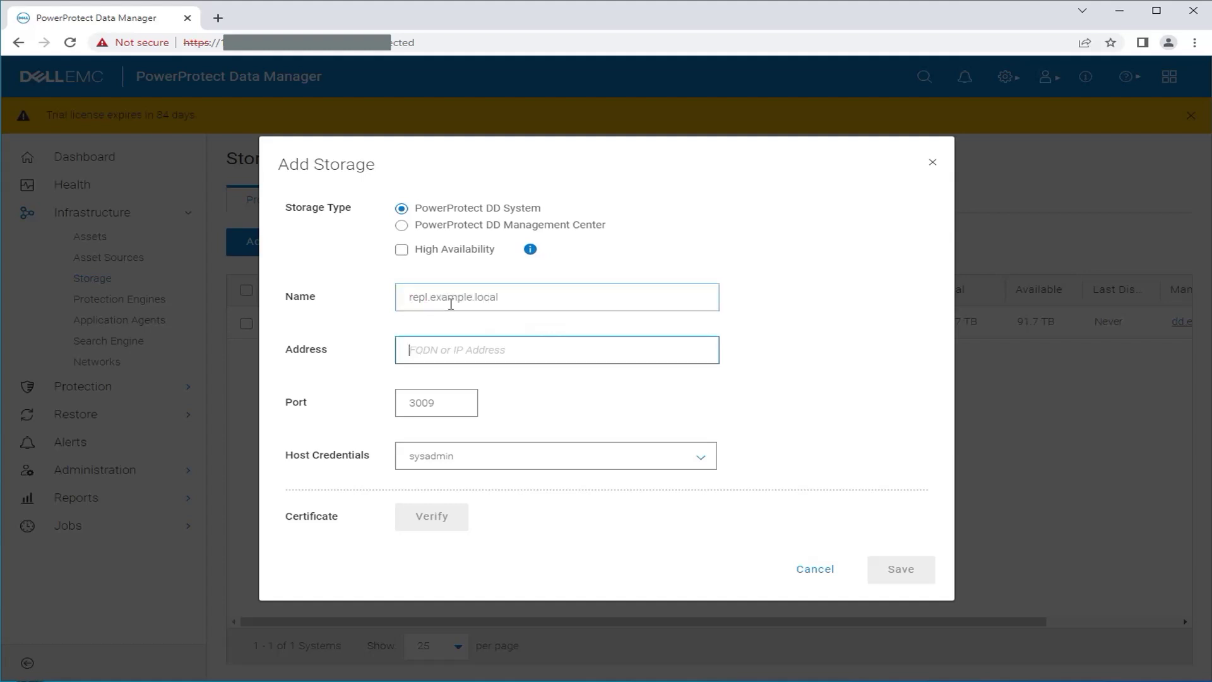
key("ctrl+v")
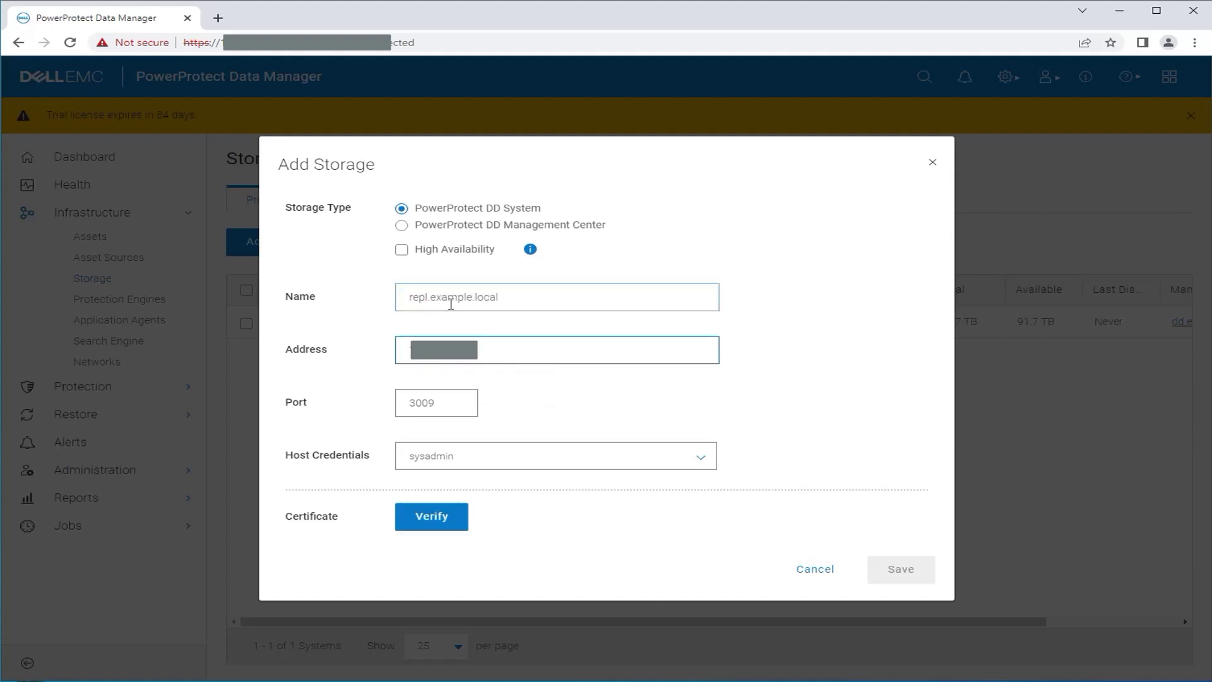
Step: Choose the host credentials for repl.example.local, verify and accept its certificate, and save the storage
left_click(470, 457)
left_click(467, 473)
left_click(461, 515)
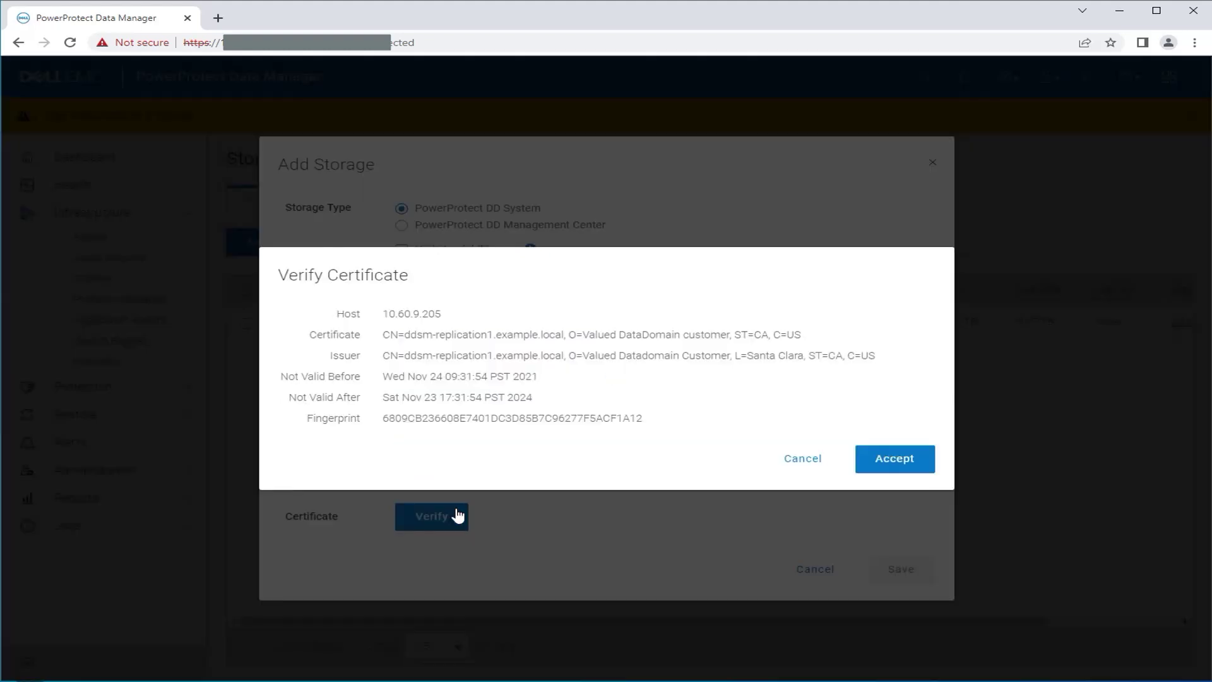
left_click(909, 458)
left_click(925, 579)
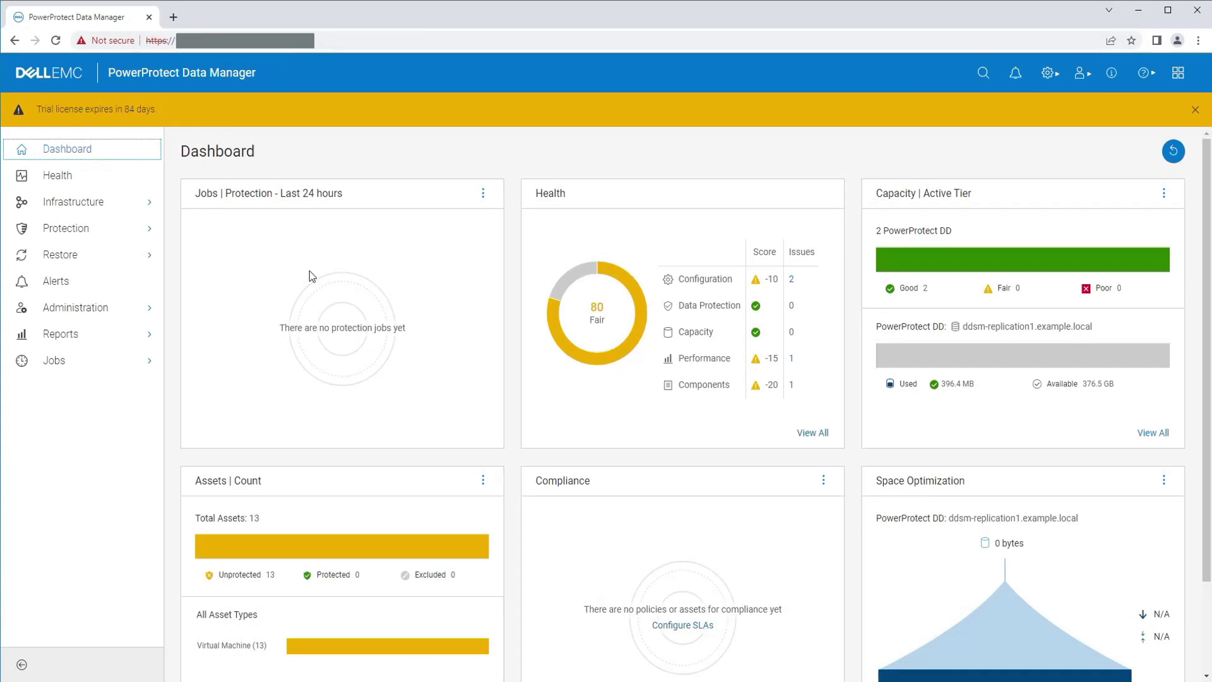
Step: Open the network naming settings for the DD6800 protection storage system managed by dd.example.local
left_click(84, 207)
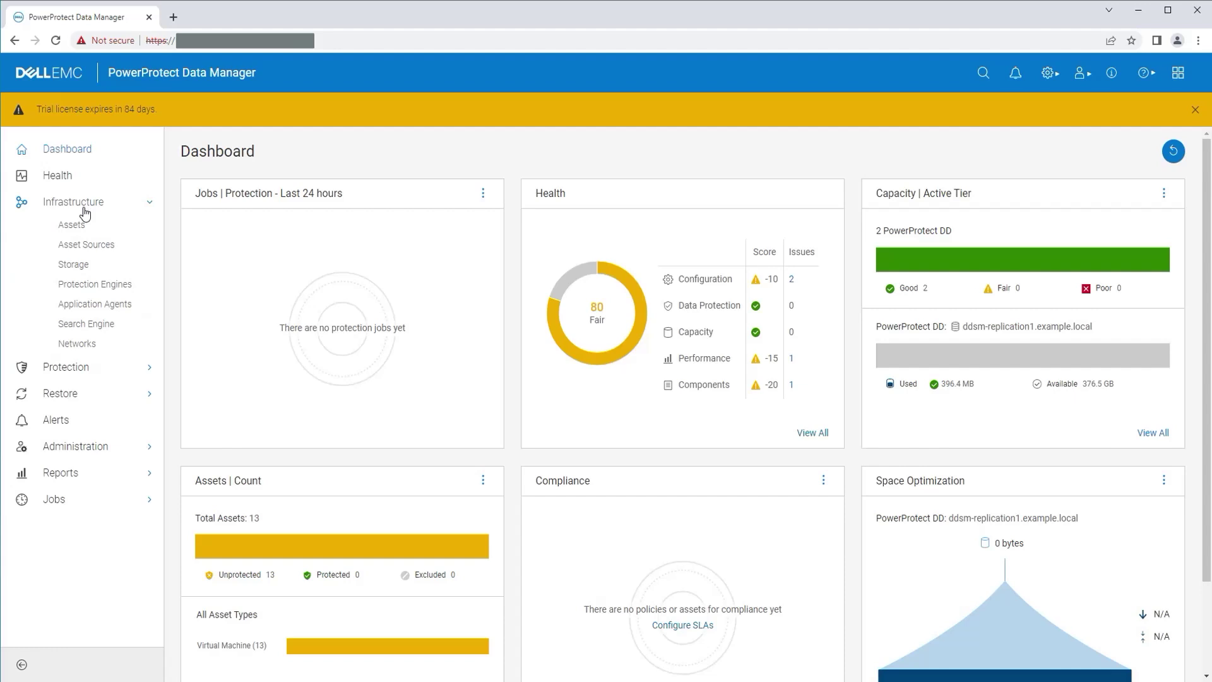
left_click(82, 270)
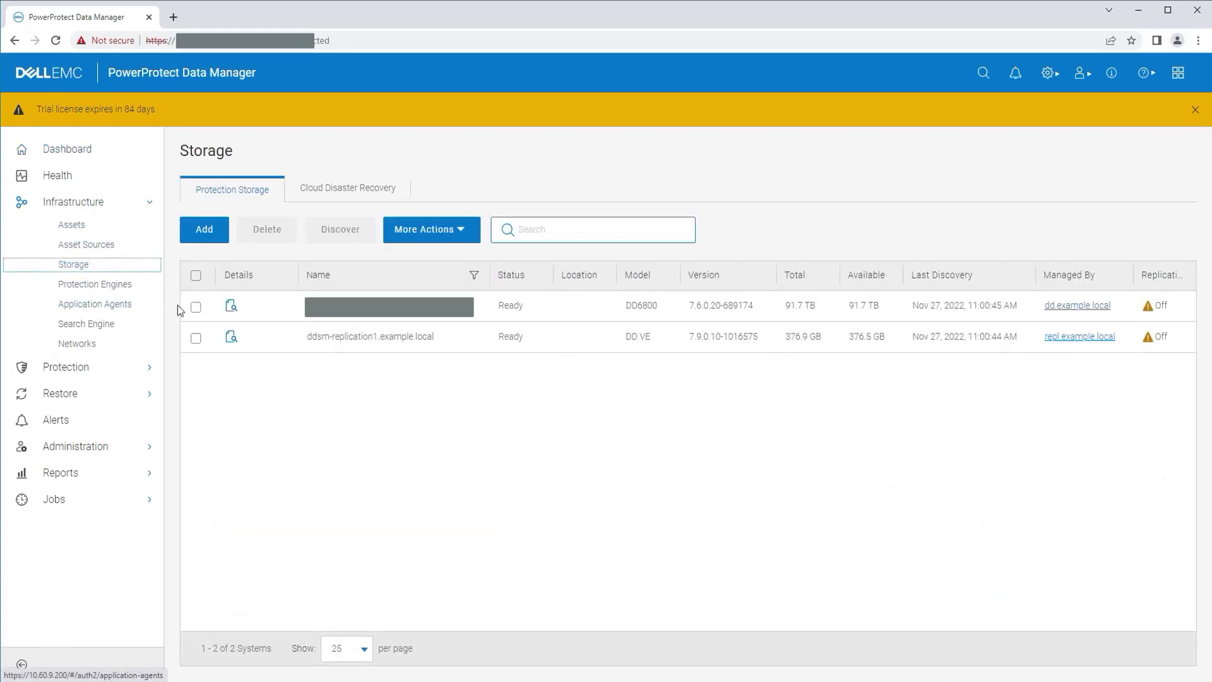
left_click(196, 308)
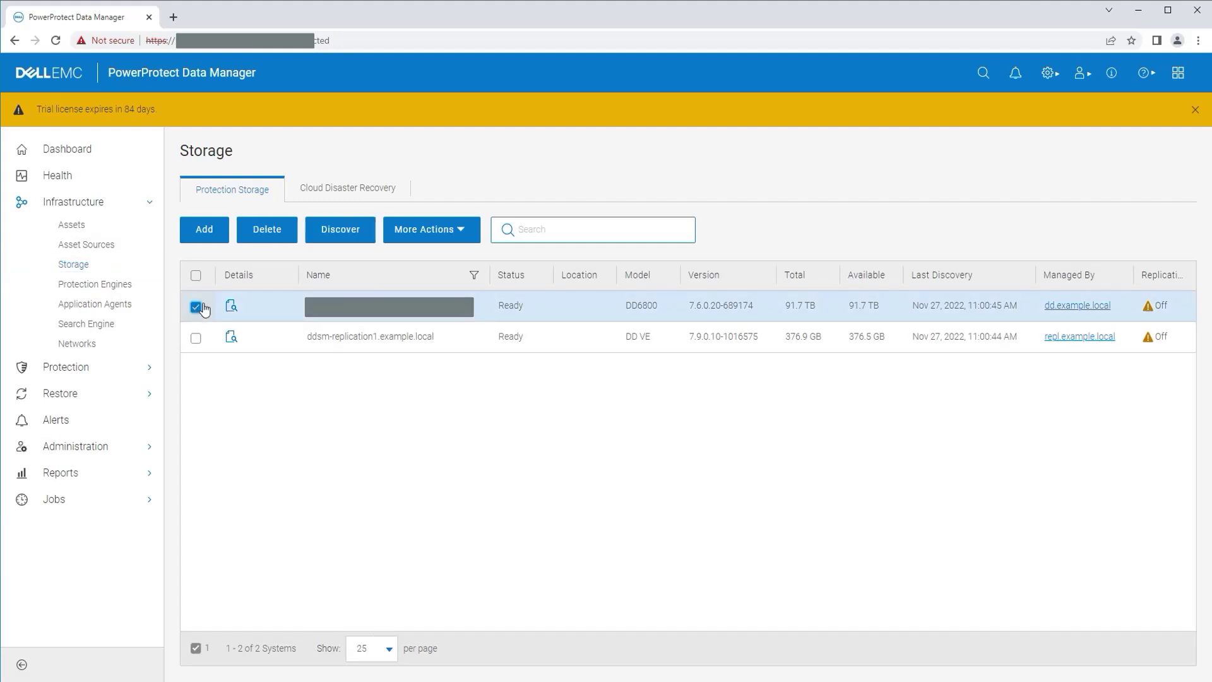
left_click(462, 237)
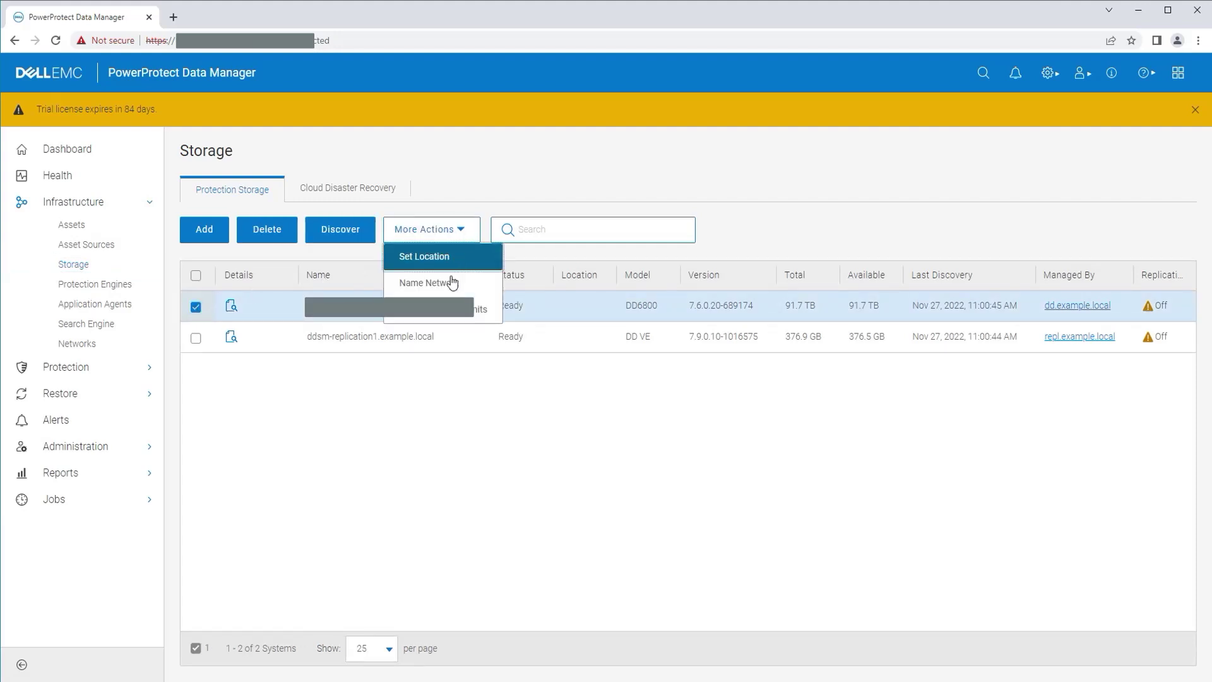
left_click(473, 293)
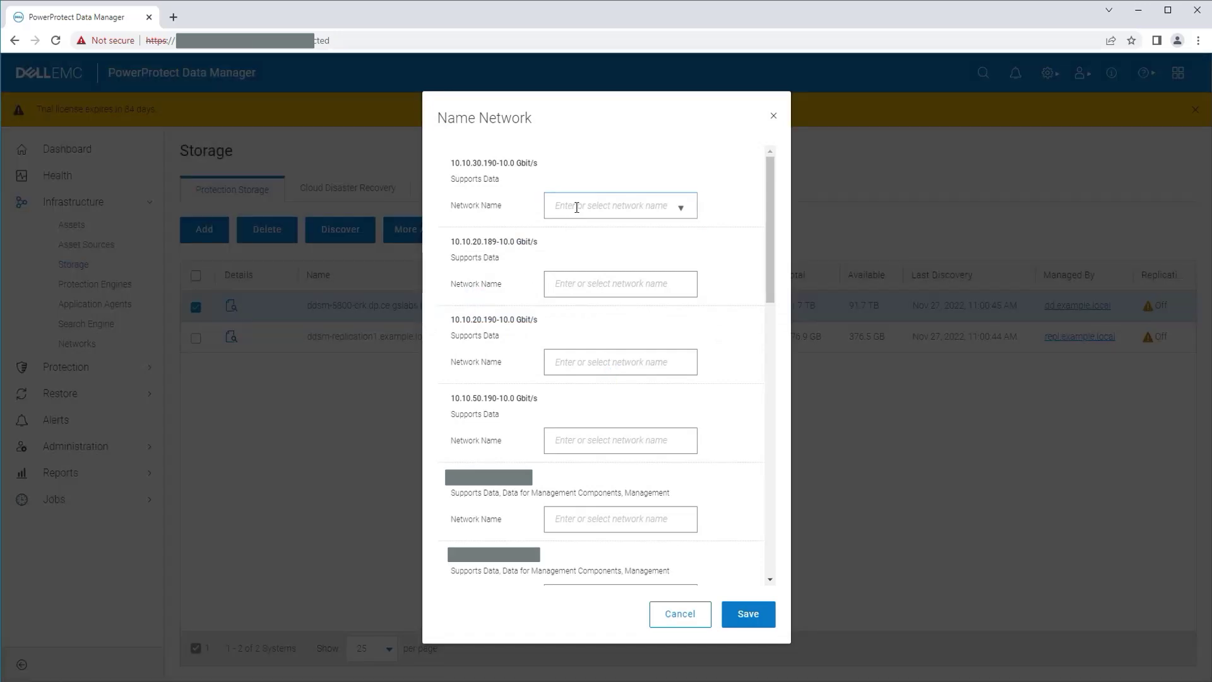
Step: Name the 10.10.30.190 interface's network "vlan30 network" and the 10.10.20.189 interface's network "vlan20 network"
left_click(576, 208)
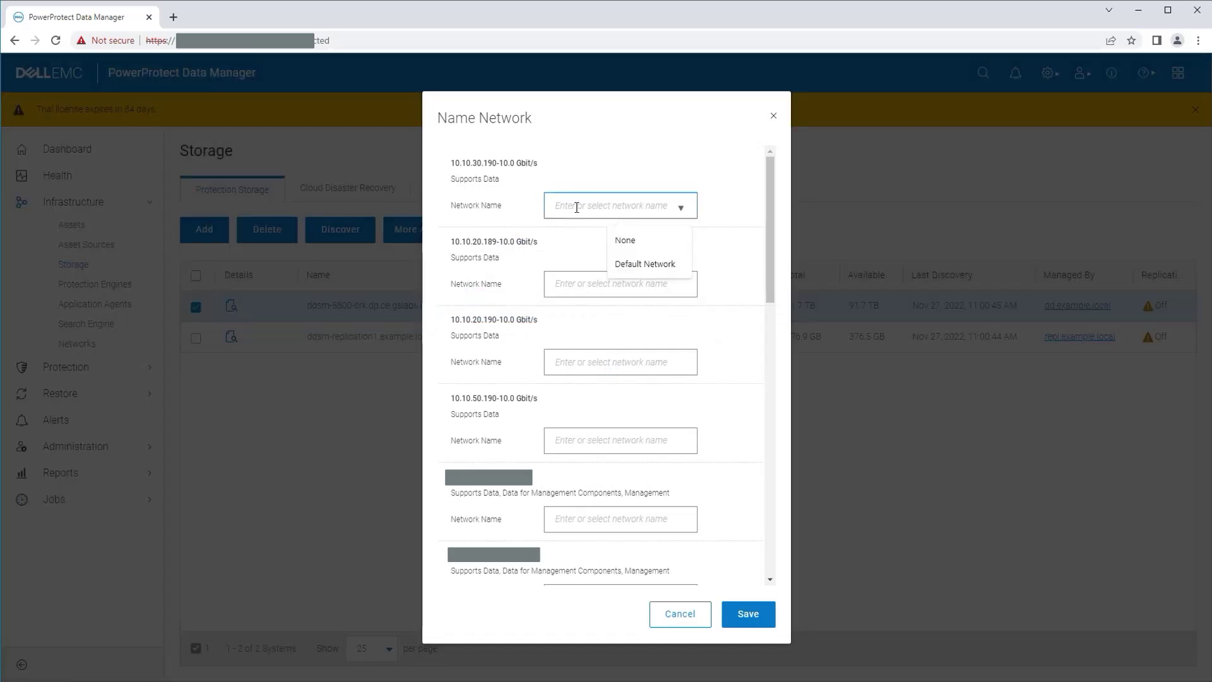
left_click(576, 207)
type("vlan30")
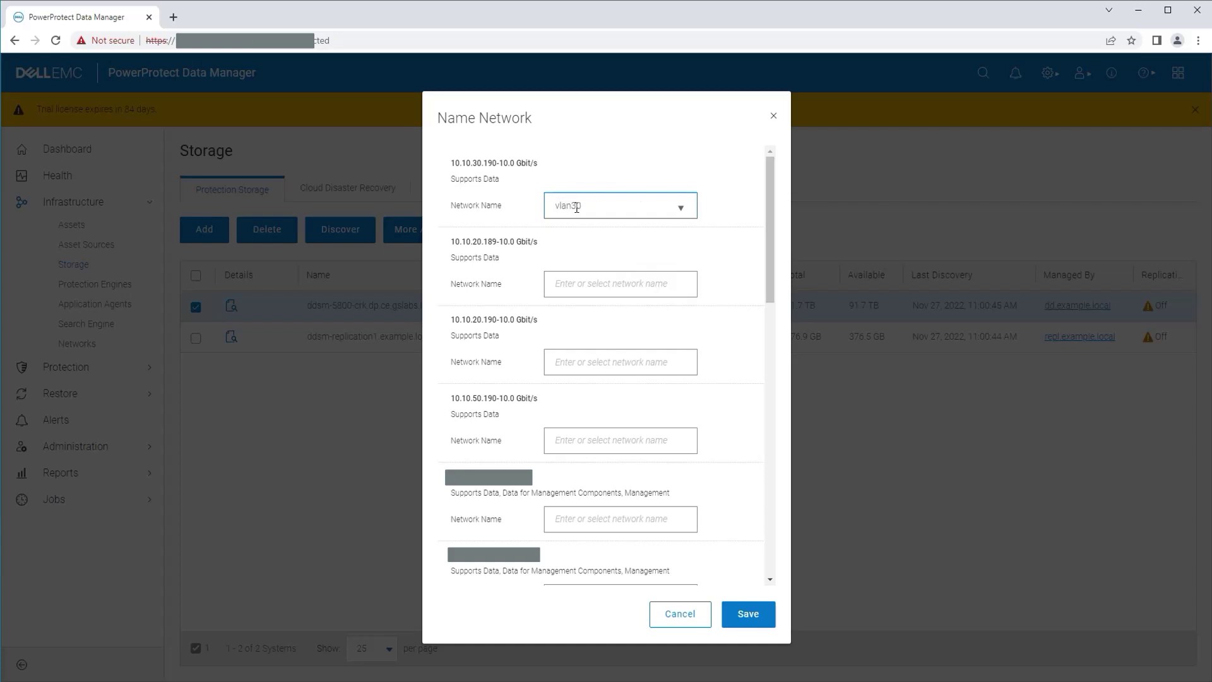
type(" network")
left_click(599, 283)
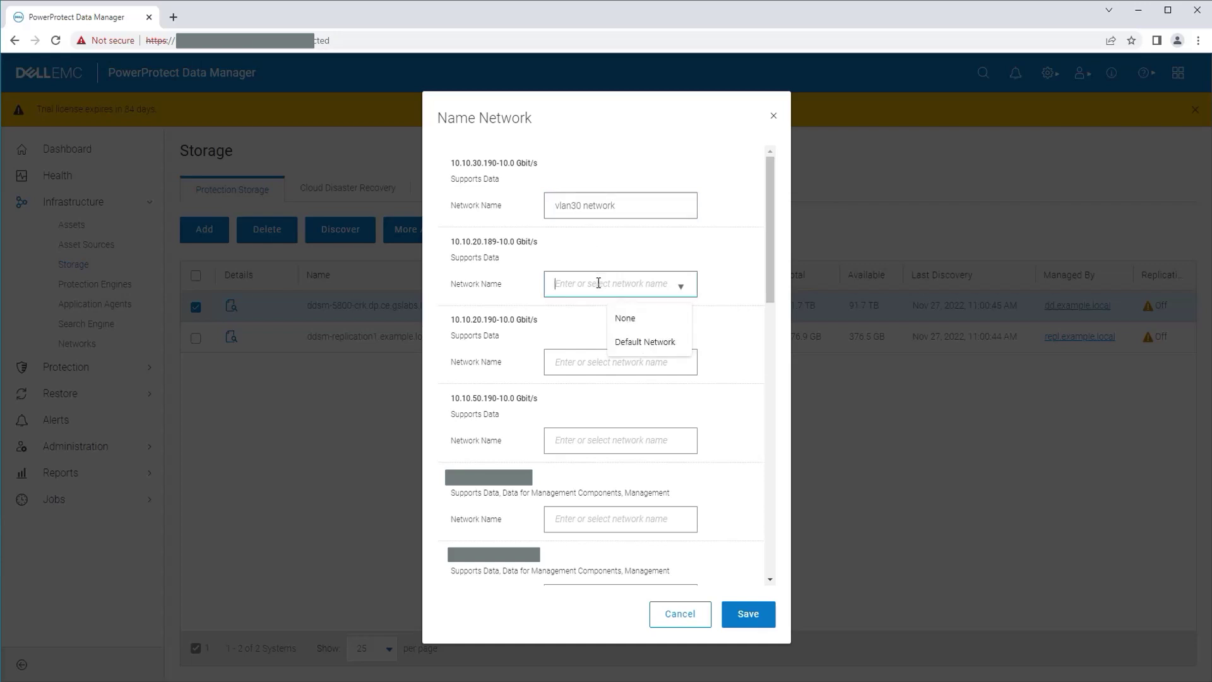
type("vlan")
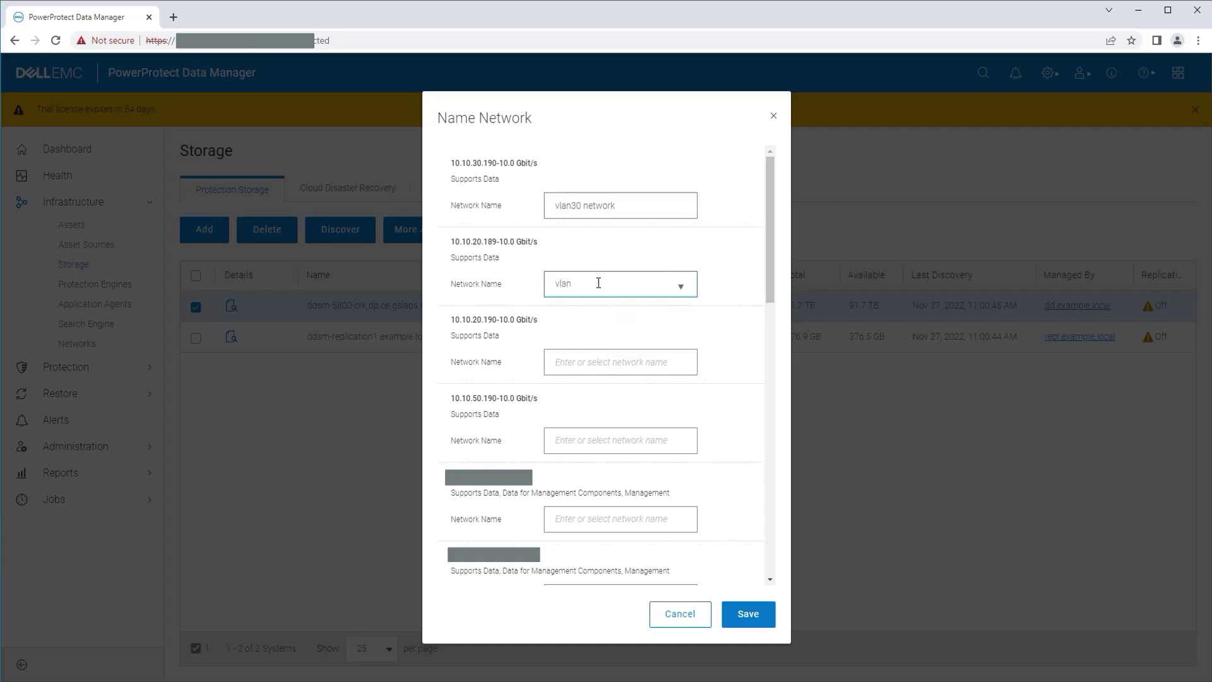
type("20 network")
Step: Name the 10.10.20.190 interface's network "vlan20 network" and the 10.10.50.190 interface's network "vlan50 network"
left_click(595, 365)
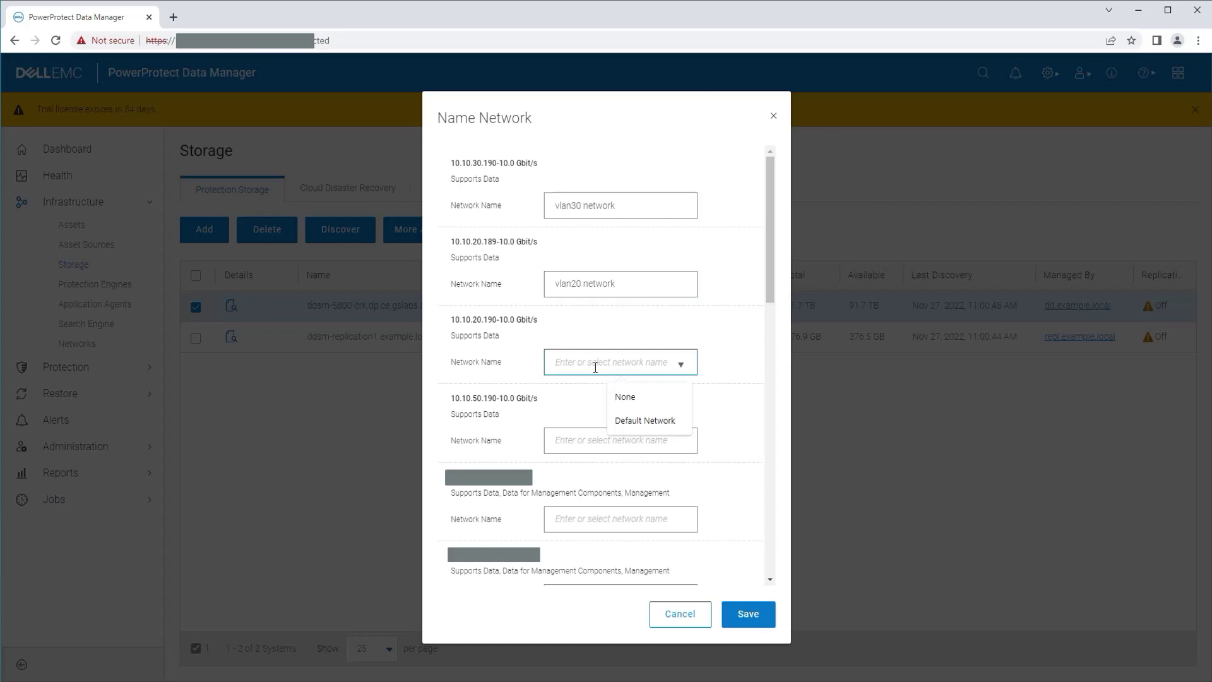
type("vlan20 network")
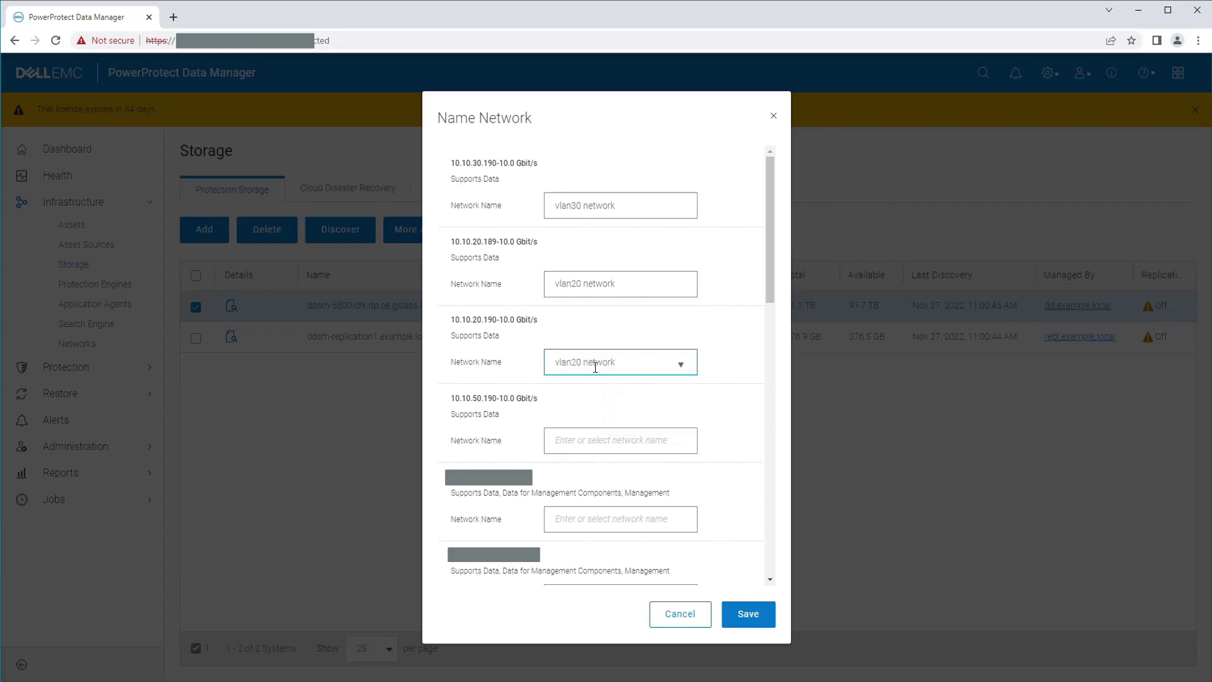
left_click(601, 436)
type("vlan50")
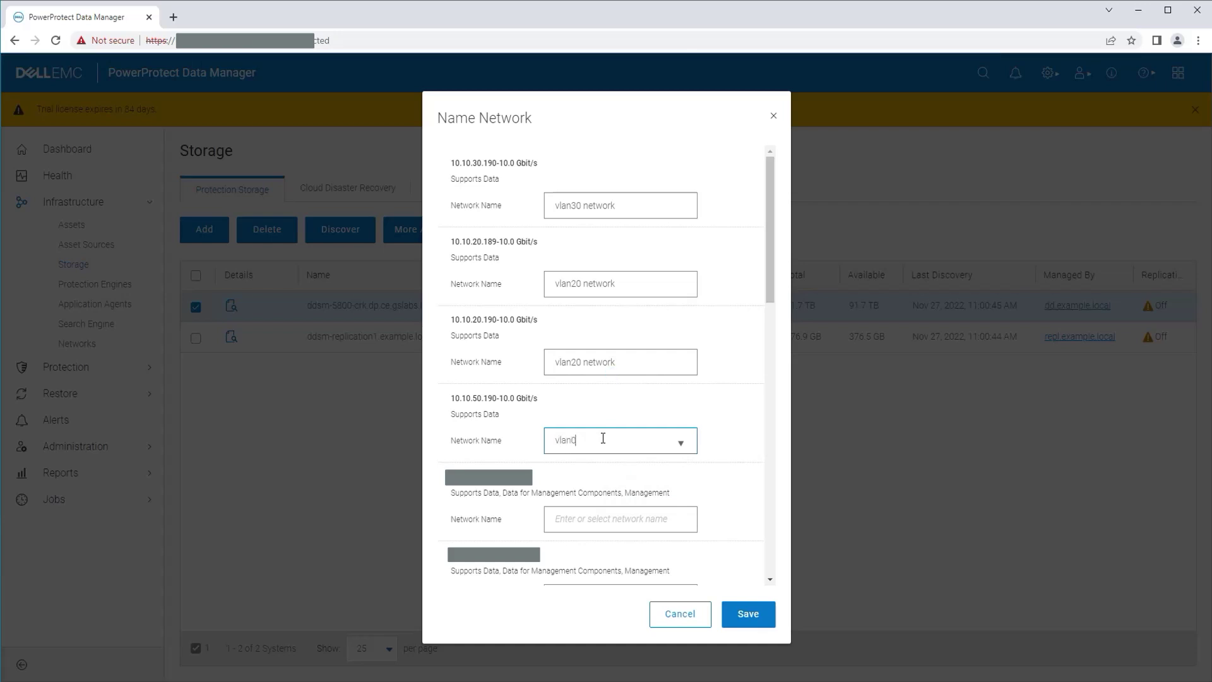
type(" network")
Step: Assign Default Network to the first two interfaces that support data and management
left_click(685, 525)
left_click(652, 578)
left_click(768, 572)
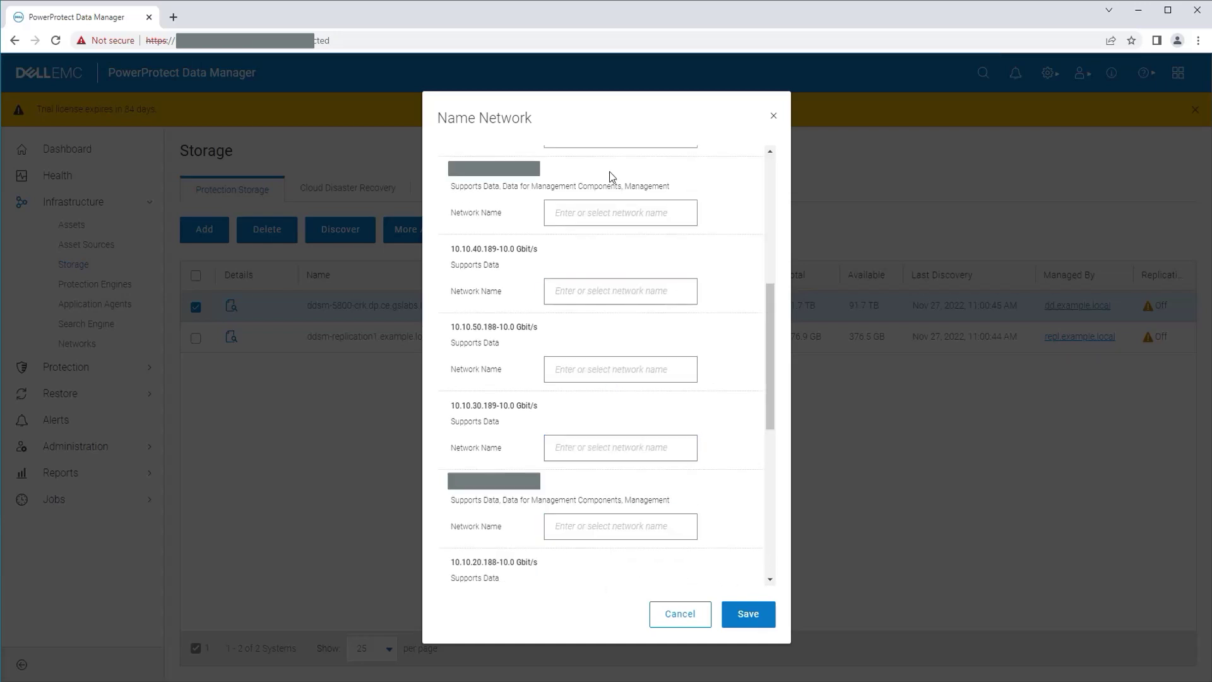
left_click(680, 214)
left_click(623, 271)
Step: Name the 10.10.40.189 interface's network "vlan40 network" and the 10.10.50.188 interface's network "vlan50 network"
left_click(598, 285)
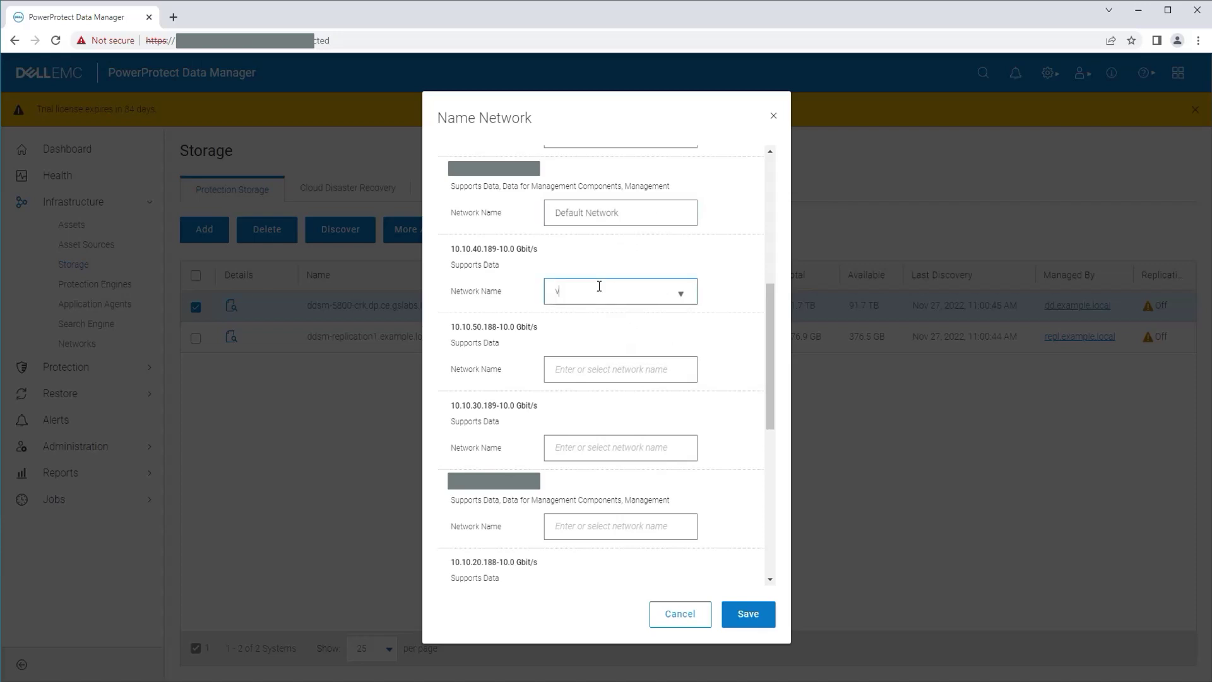
type("vlan40 network")
left_click(608, 373)
type("vlan")
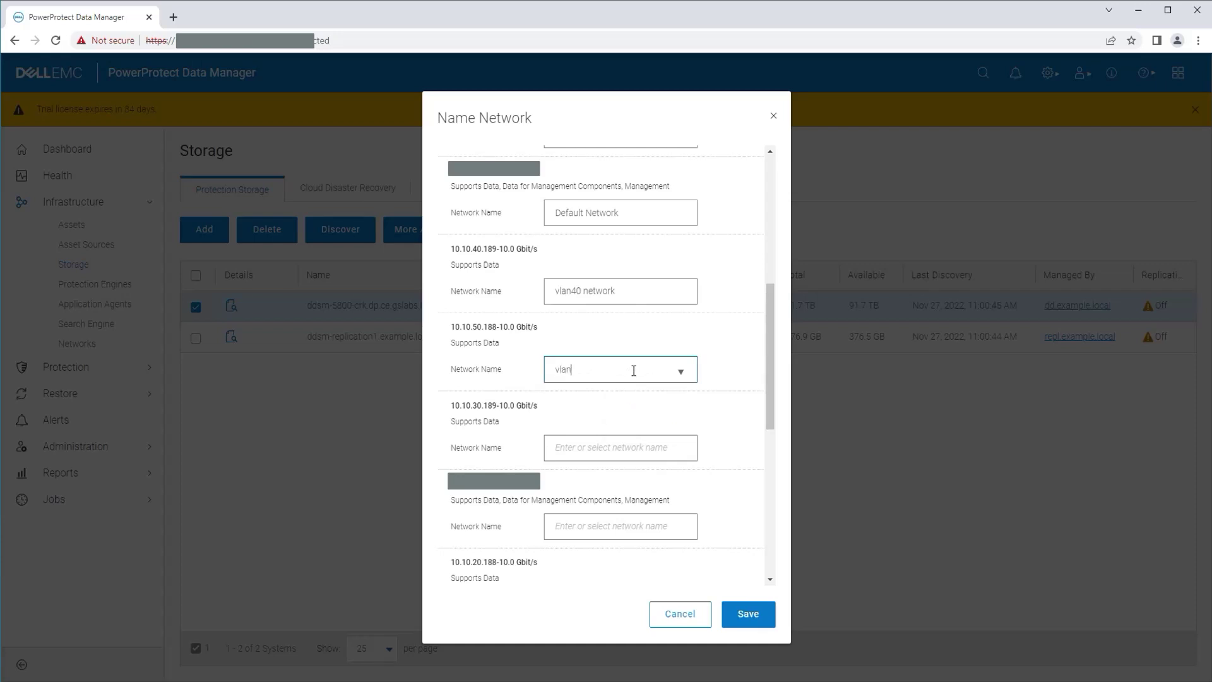
type("50 network")
Step: Name the 10.10.30.189 interface's network "vlan30 network" and assign Default Network to the data and management interface below it
left_click(609, 447)
type("vlan3")
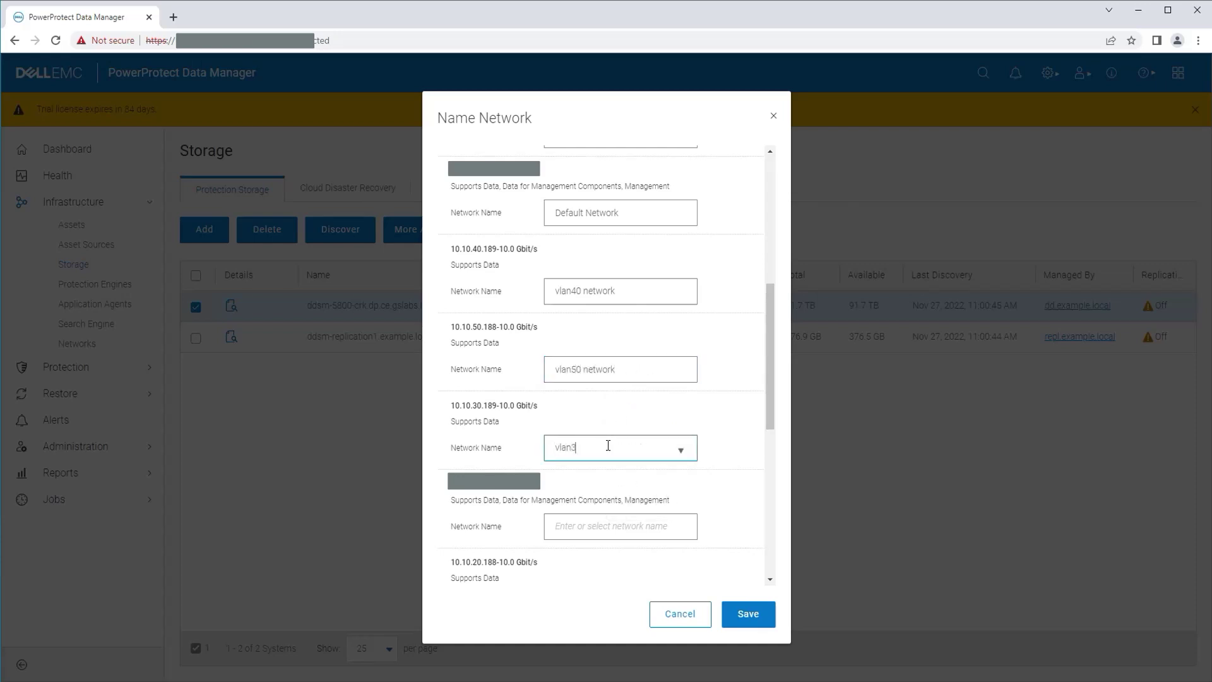
type("0 network")
left_click(609, 526)
left_click(641, 583)
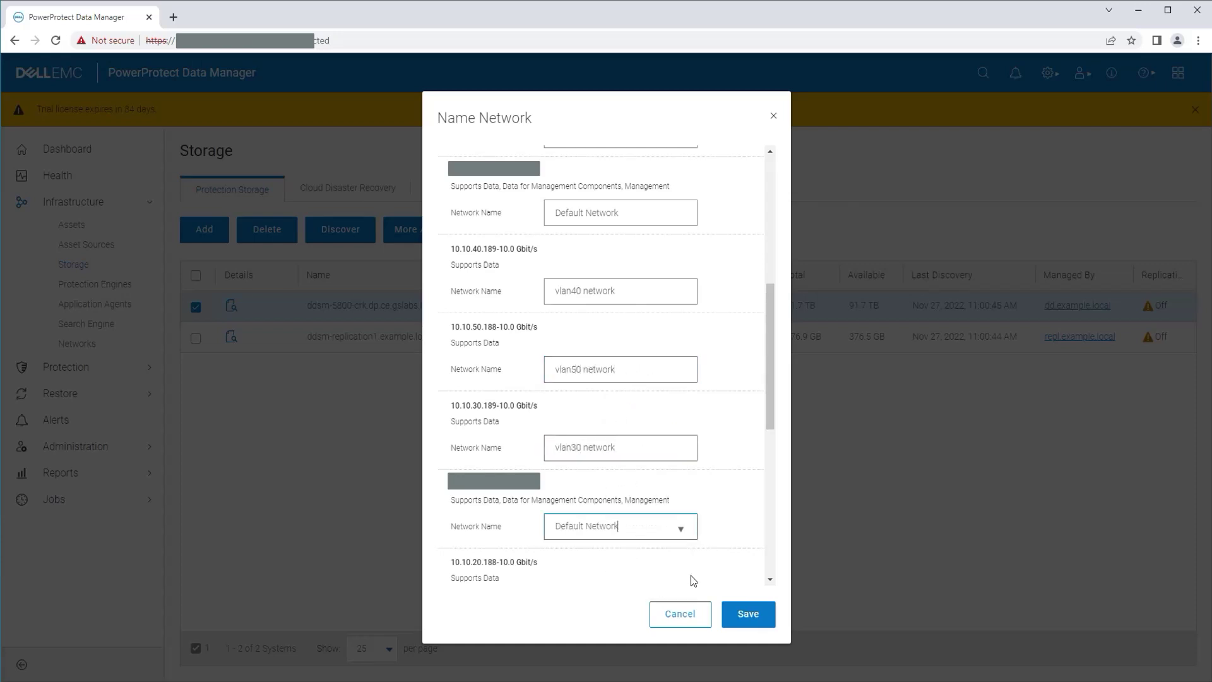
Step: Name the 10.10.20.188 interface's network "vlan20 network" and the 10.10.50.189 interface's network "vlan50 network"
scroll(631, 442, "down", 6)
left_click(597, 217)
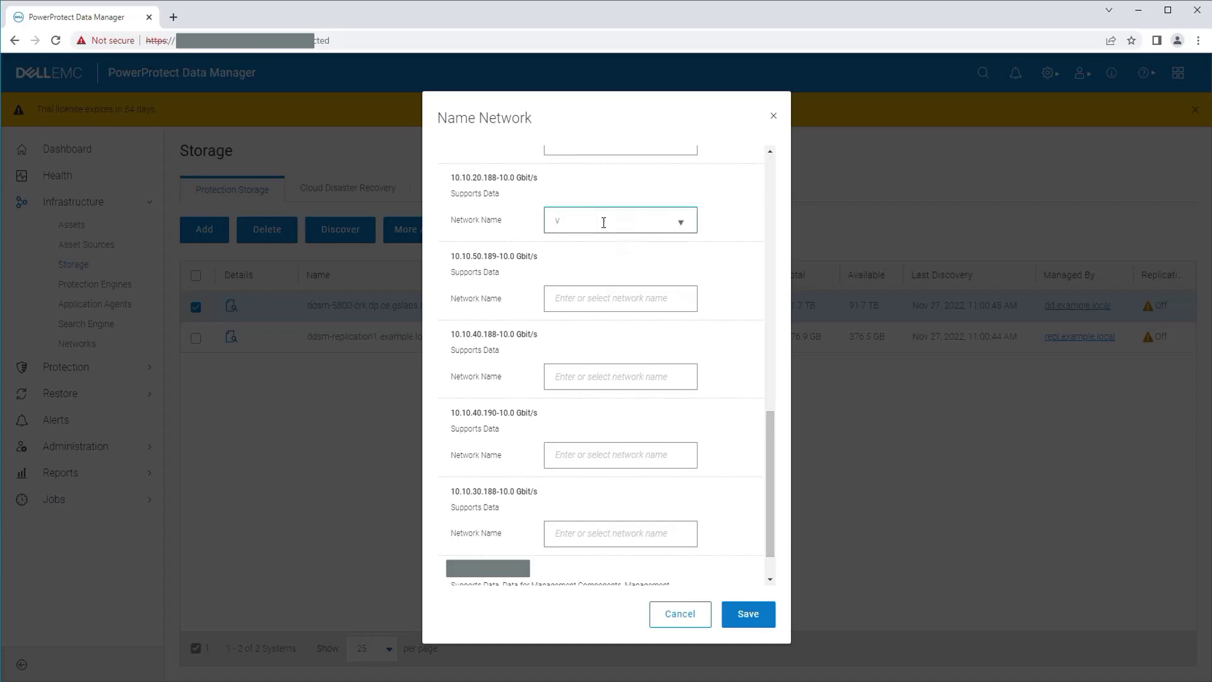
type("vlan20 network")
key("Tab")
type("vlan50 network")
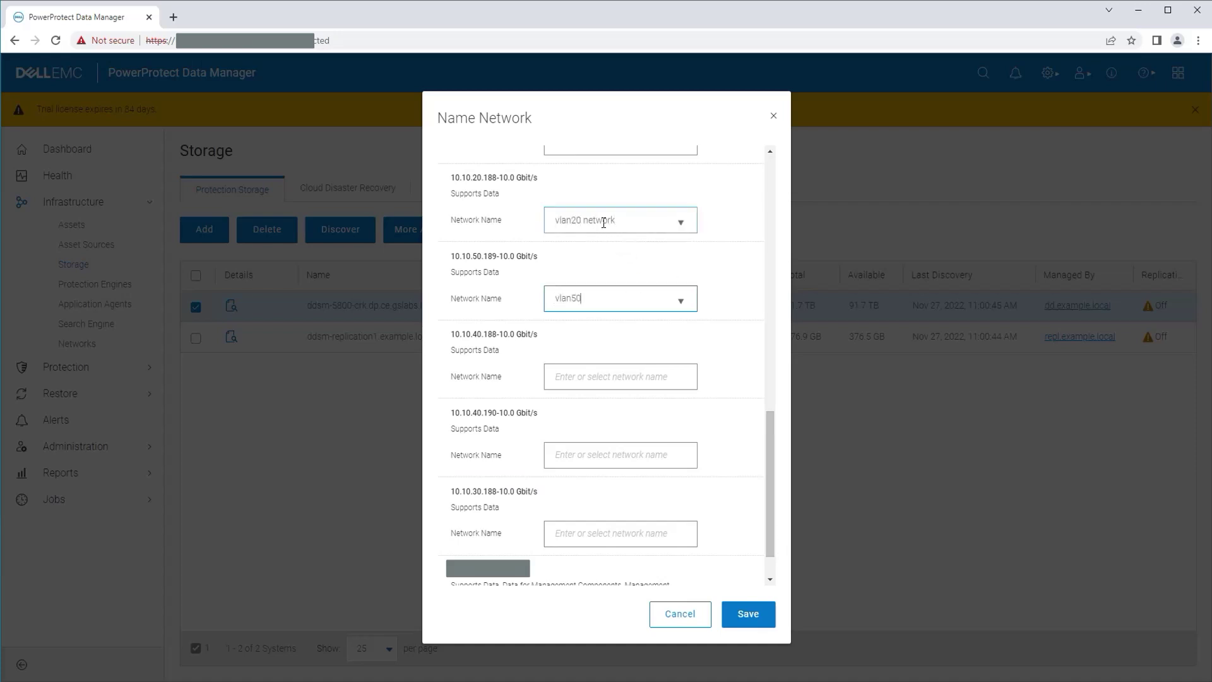
Step: Name the network of both the 10.10.40.188 and 10.10.40.190 interfaces "vlan40 network"
key("Tab")
type("vlan40 network")
key("Tab")
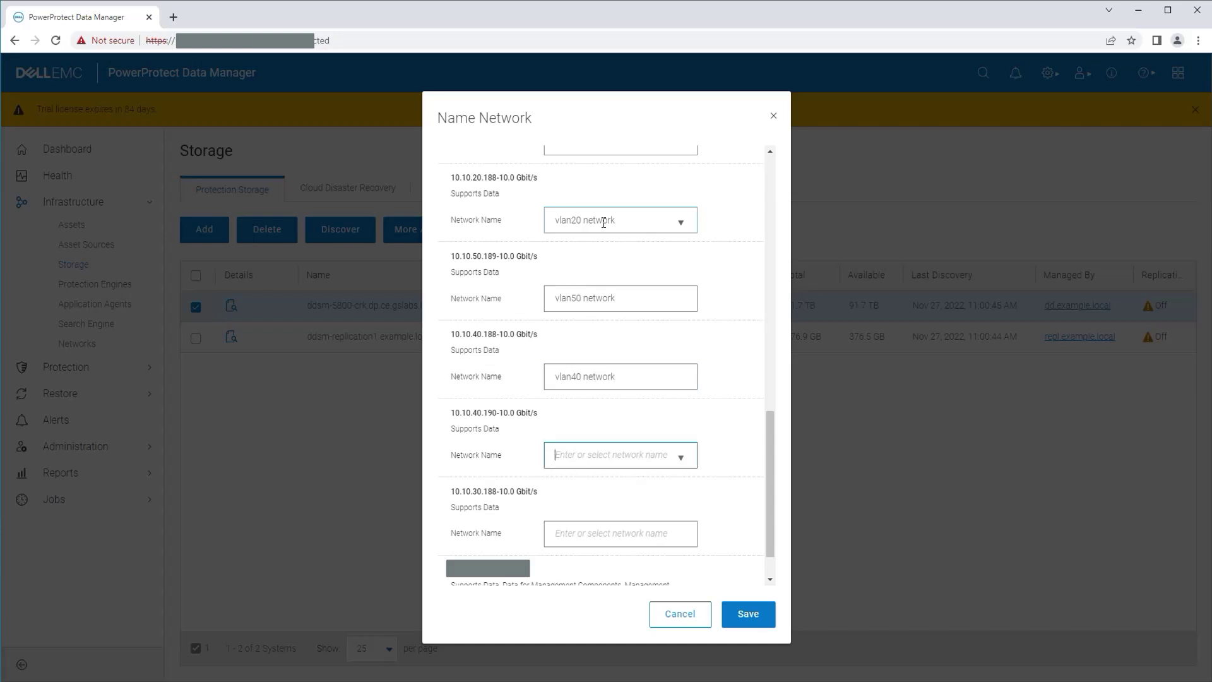
type("vlan40 network")
Step: Name the 10.10.30.188 interface's network "vlan30 network", assign Default Network to the last interface, and save the network names
key("Tab")
type("vlan30 network")
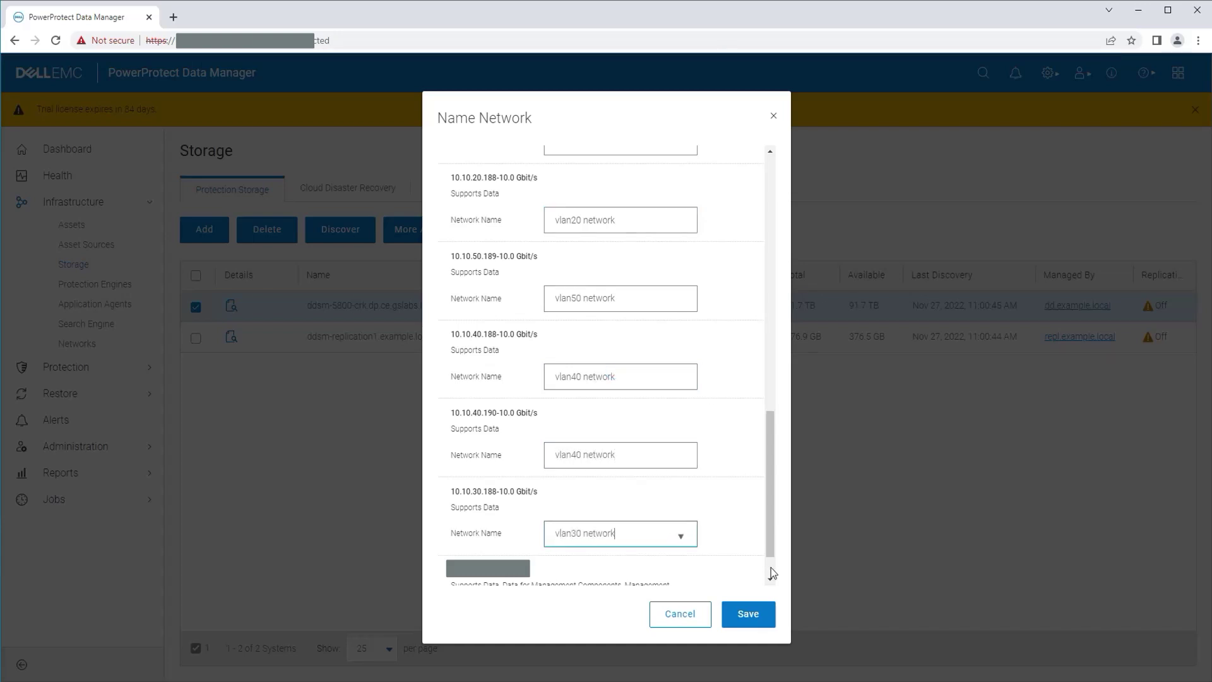
key("Tab")
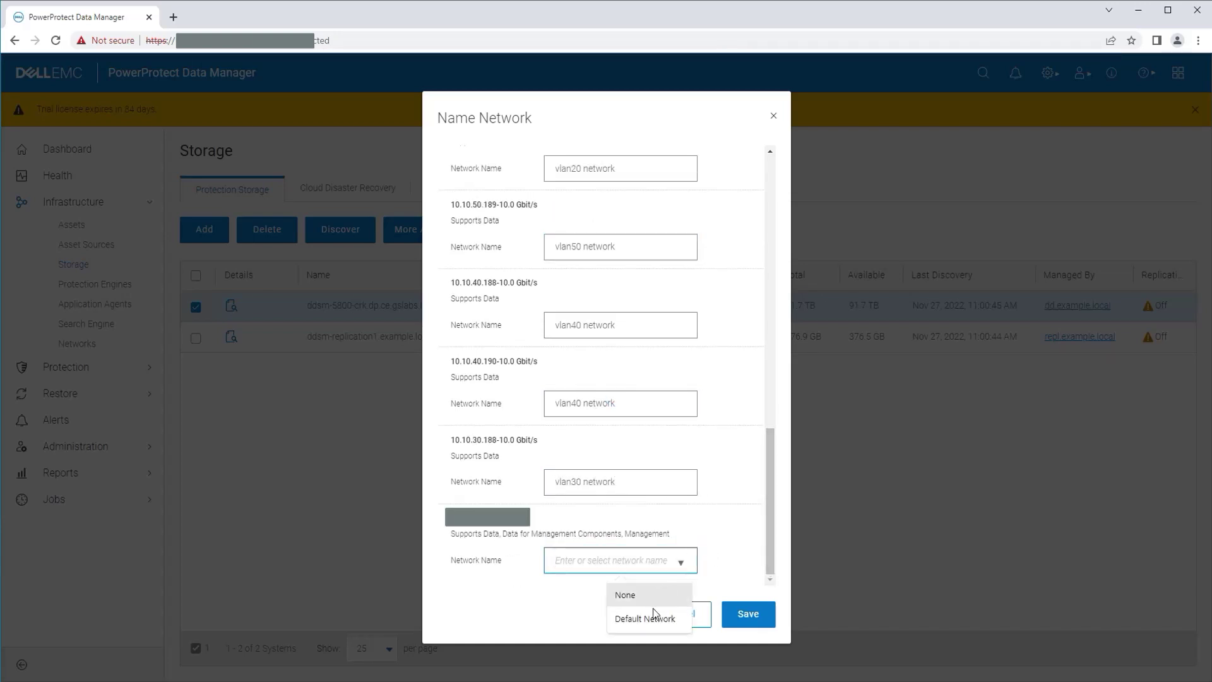
left_click(648, 615)
left_click(746, 615)
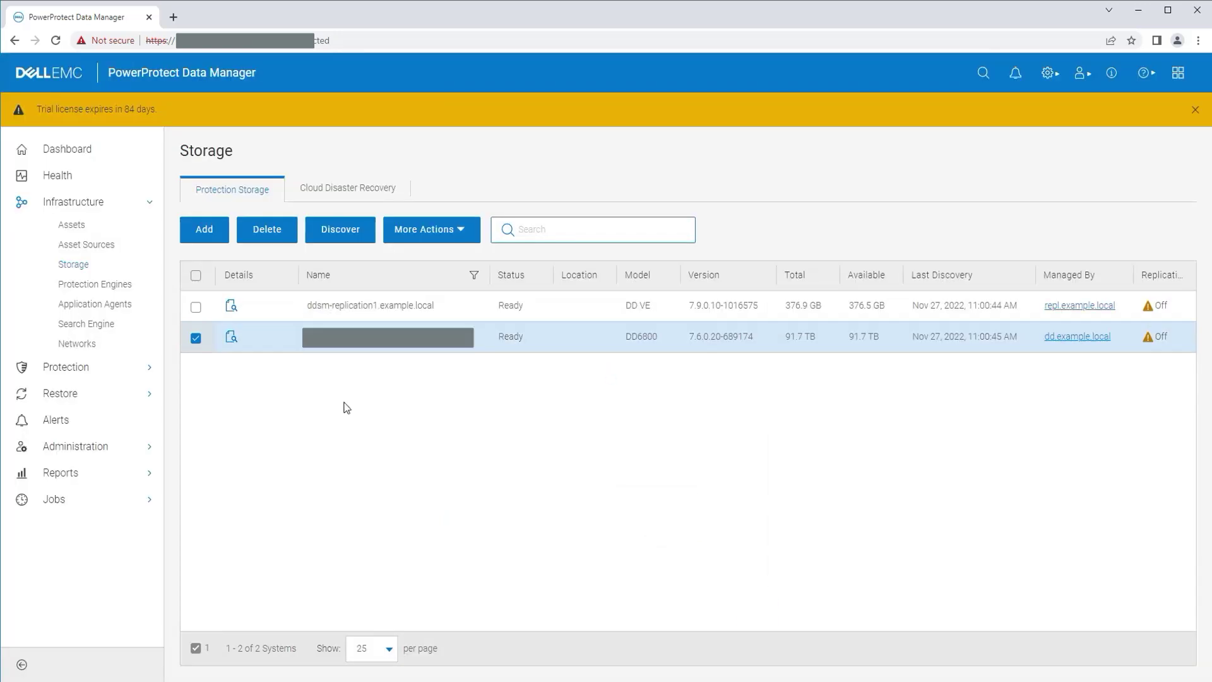
Step: Open the network naming settings for only the ddsm-replication1.example.local protection storage system
left_click(195, 341)
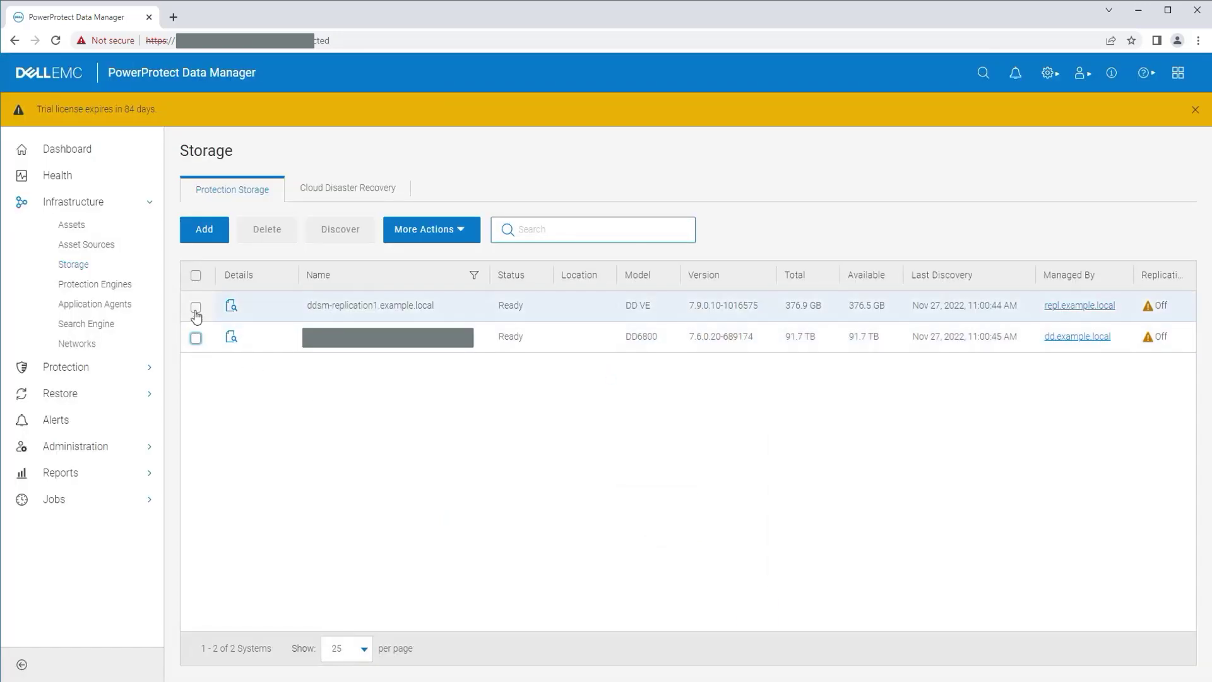
left_click(195, 308)
left_click(449, 239)
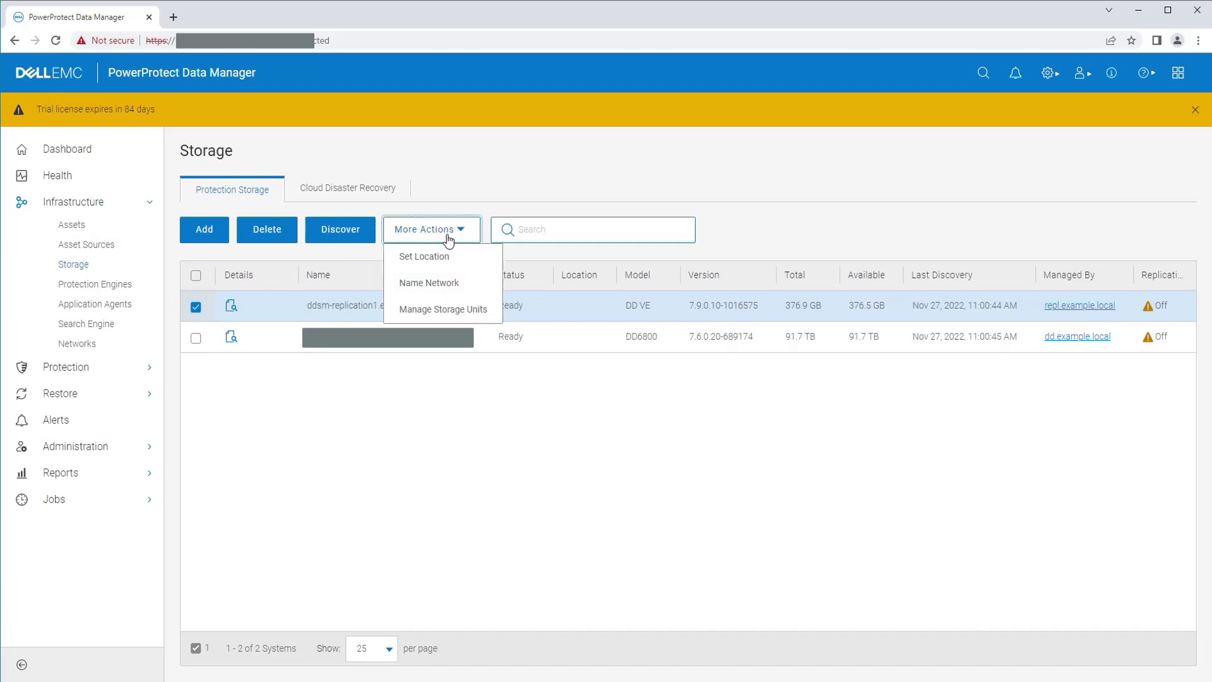
left_click(440, 286)
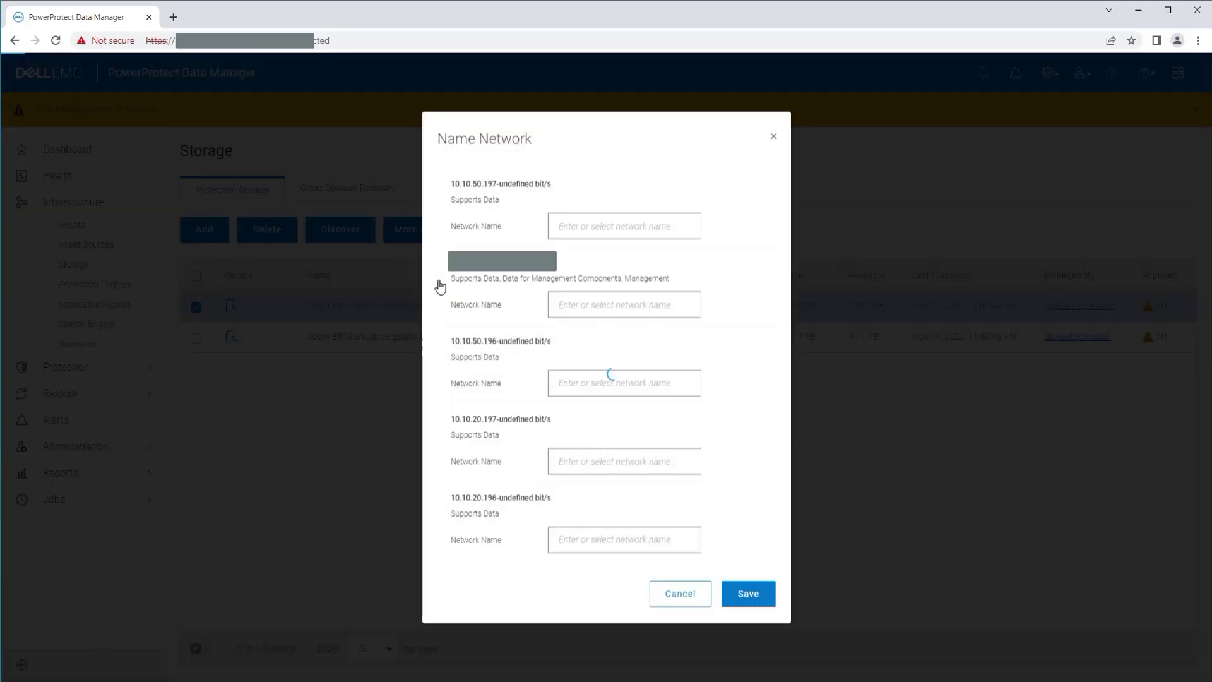
Step: Assign vlan50 network to the 10.10.50.197 and 10.10.50.196 interfaces and Default Network to the data and management interface
left_click(601, 227)
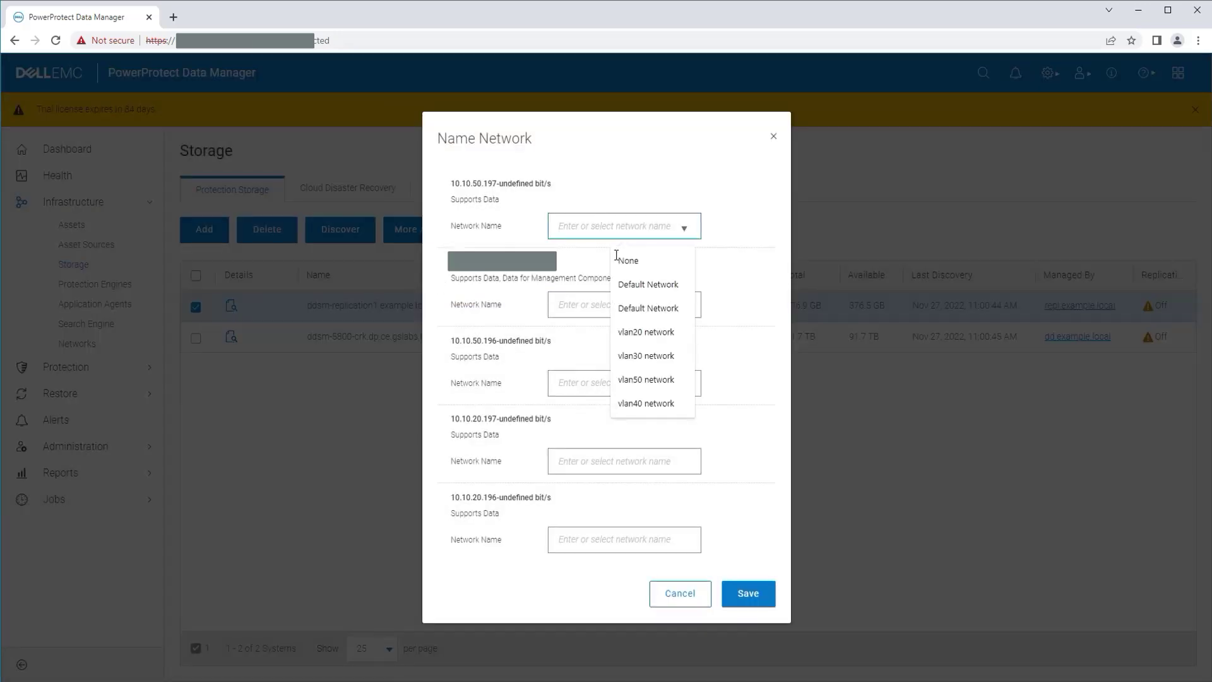
left_click(619, 379)
left_click(684, 307)
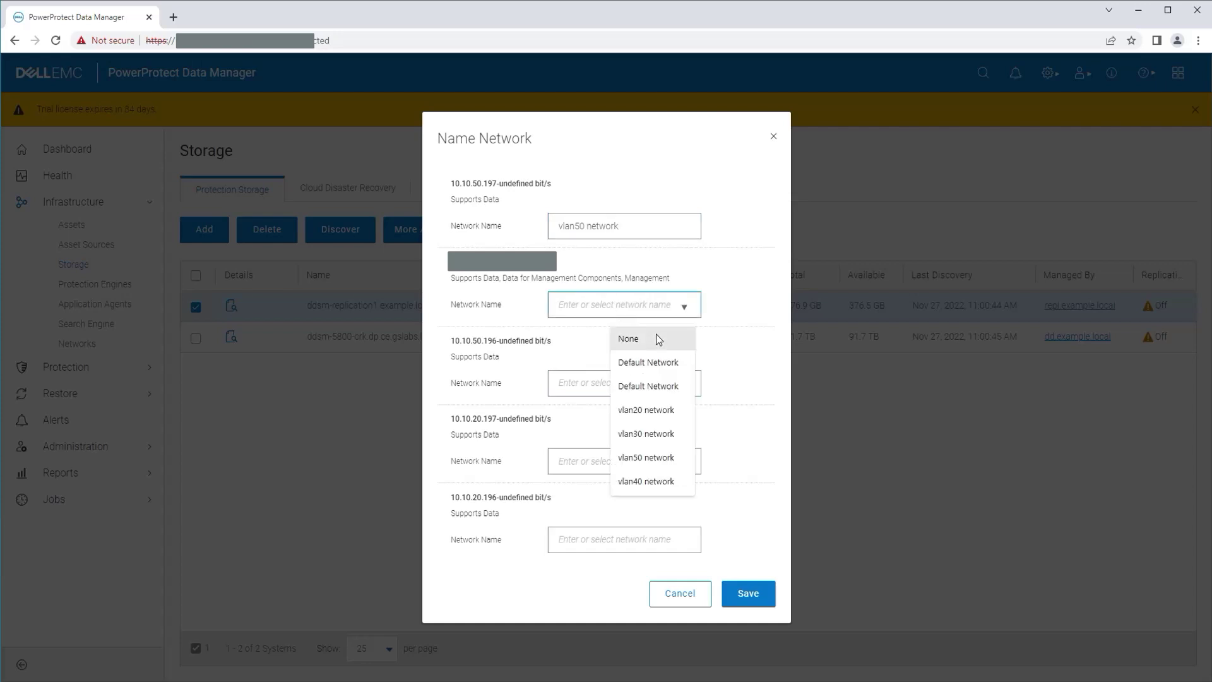
left_click(656, 365)
left_click(693, 392)
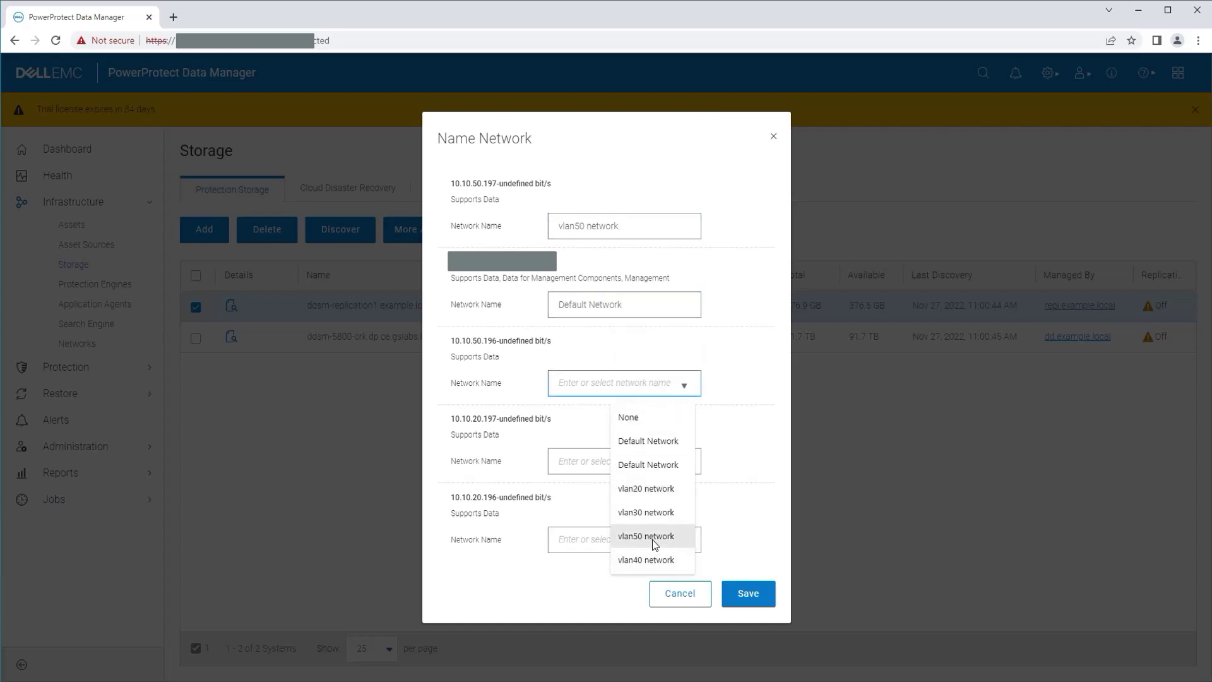
left_click(653, 537)
Step: Assign vlan20 network to the 10.10.20.197 and 10.10.20.196 interfaces and save the replication system's network names
left_click(666, 469)
left_click(645, 567)
left_click(681, 539)
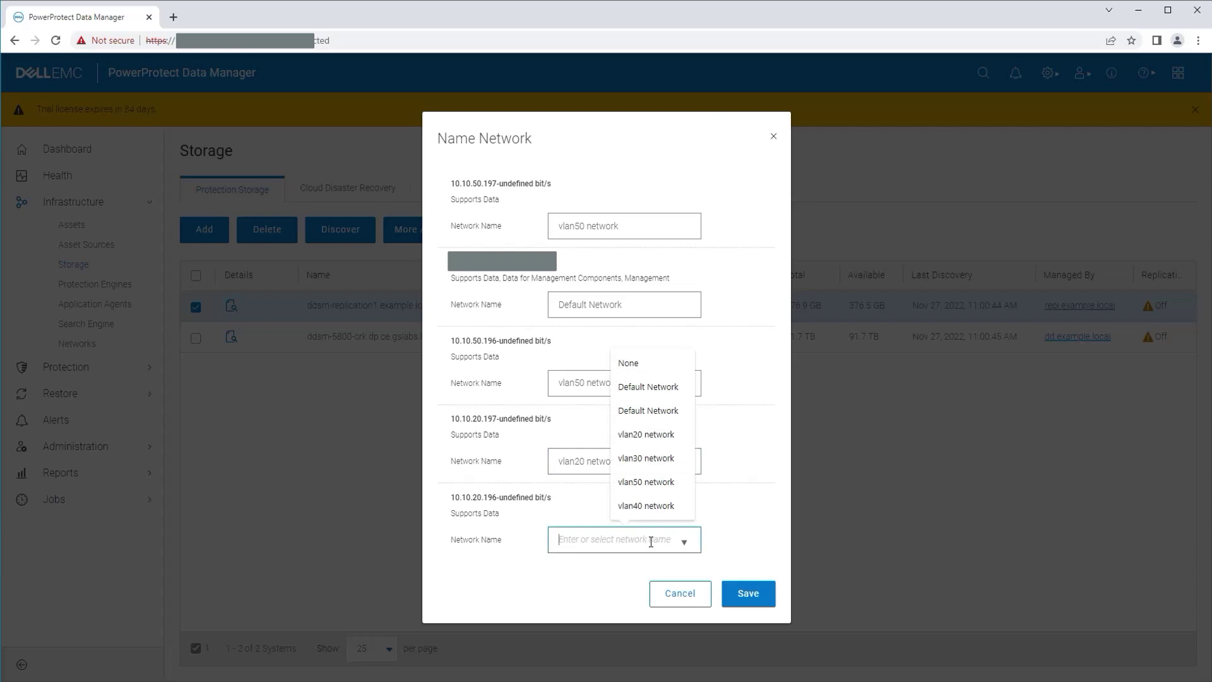
left_click(655, 434)
left_click(749, 597)
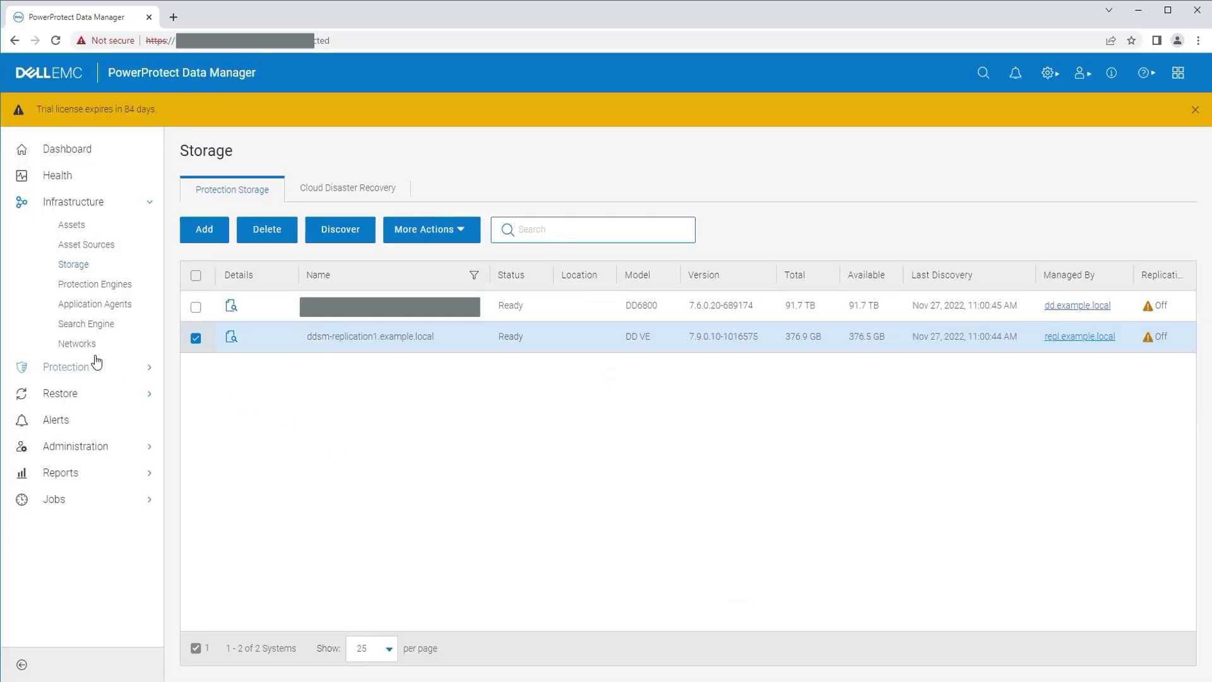
Step: Open the Default Network's configuration for editing from the infrastructure networks list
left_click(95, 348)
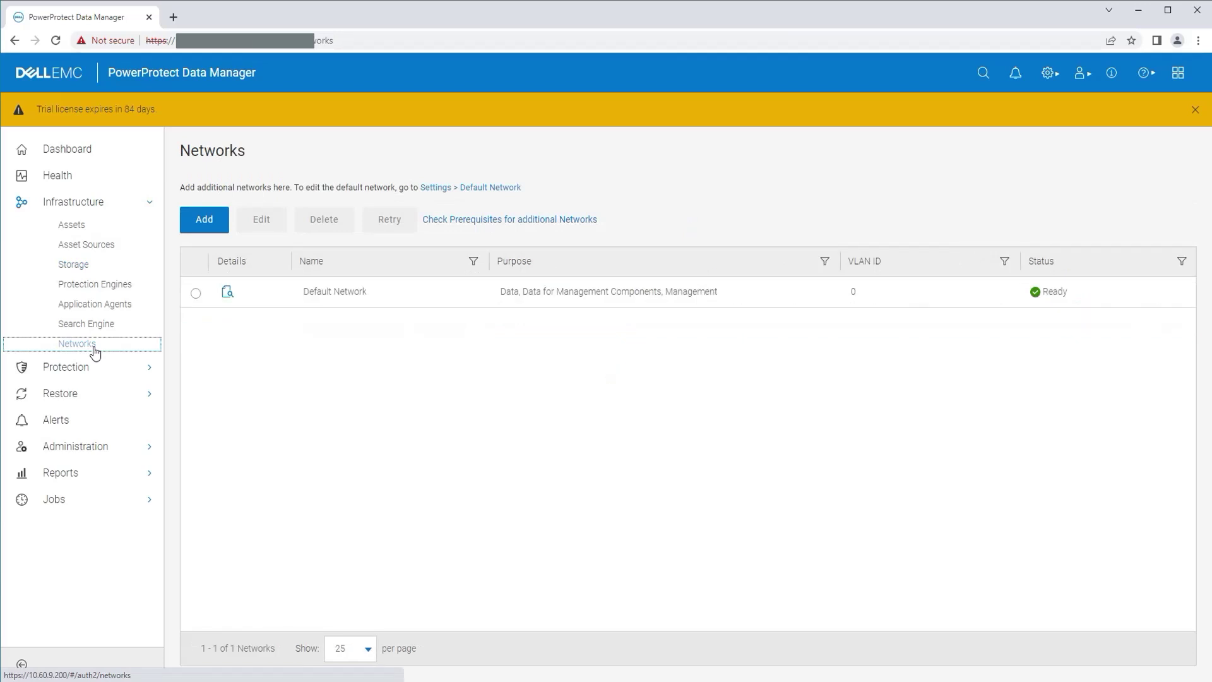
left_click(196, 293)
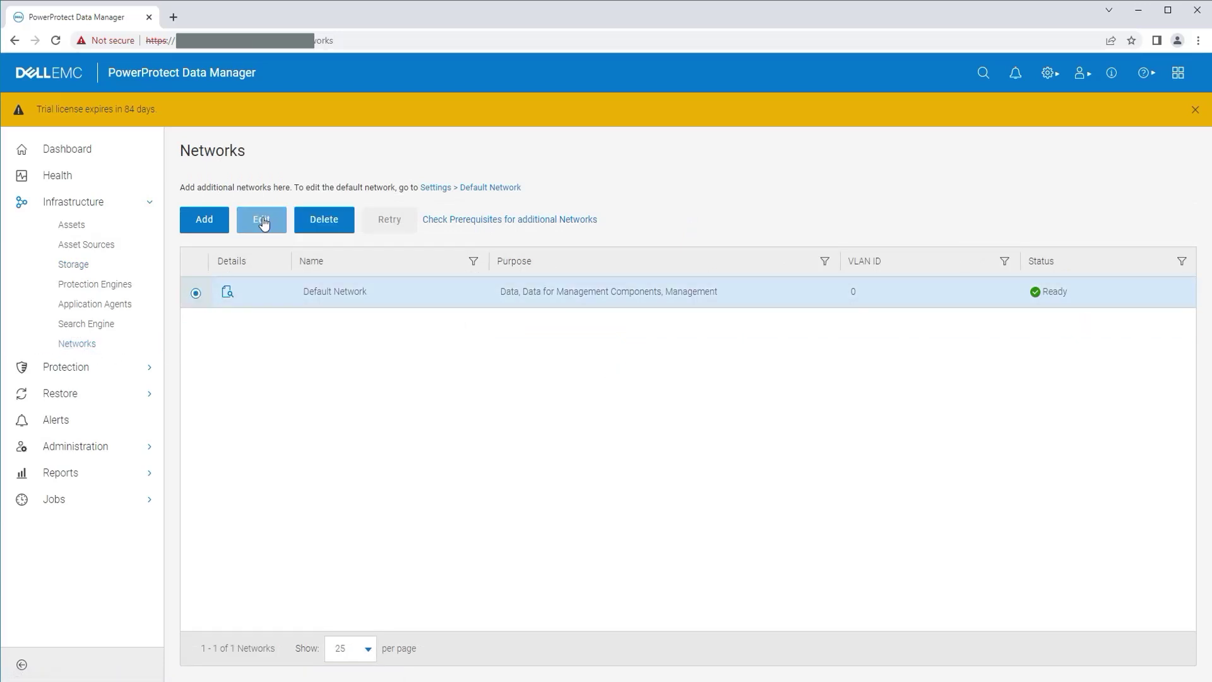
left_click(264, 221)
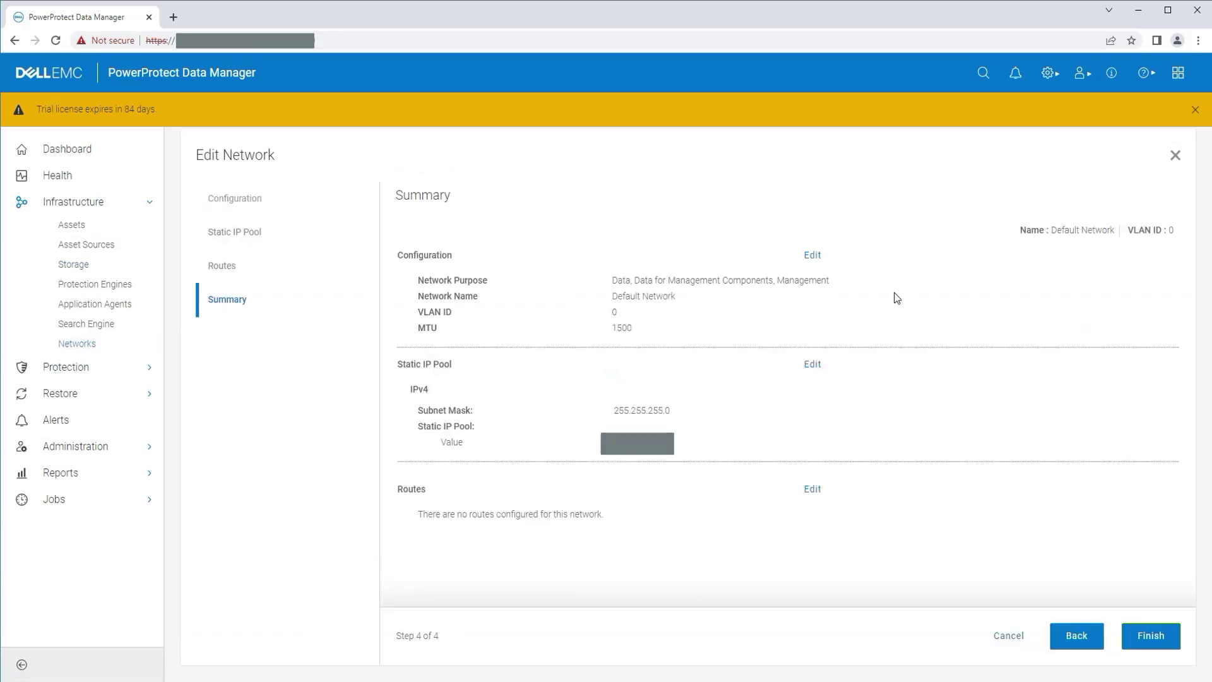
left_click(815, 262)
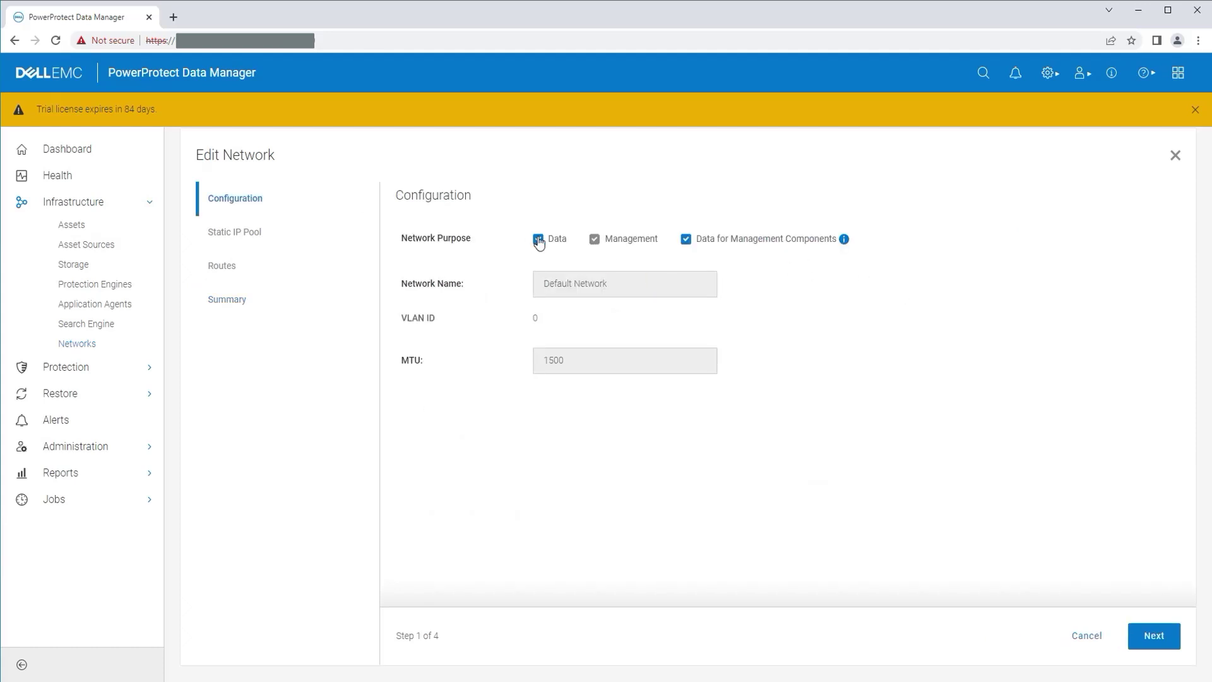
Step: Remove the Data and Data for Management Components purposes from the Default Network and save it
left_click(537, 238)
left_click(684, 239)
left_click(1142, 638)
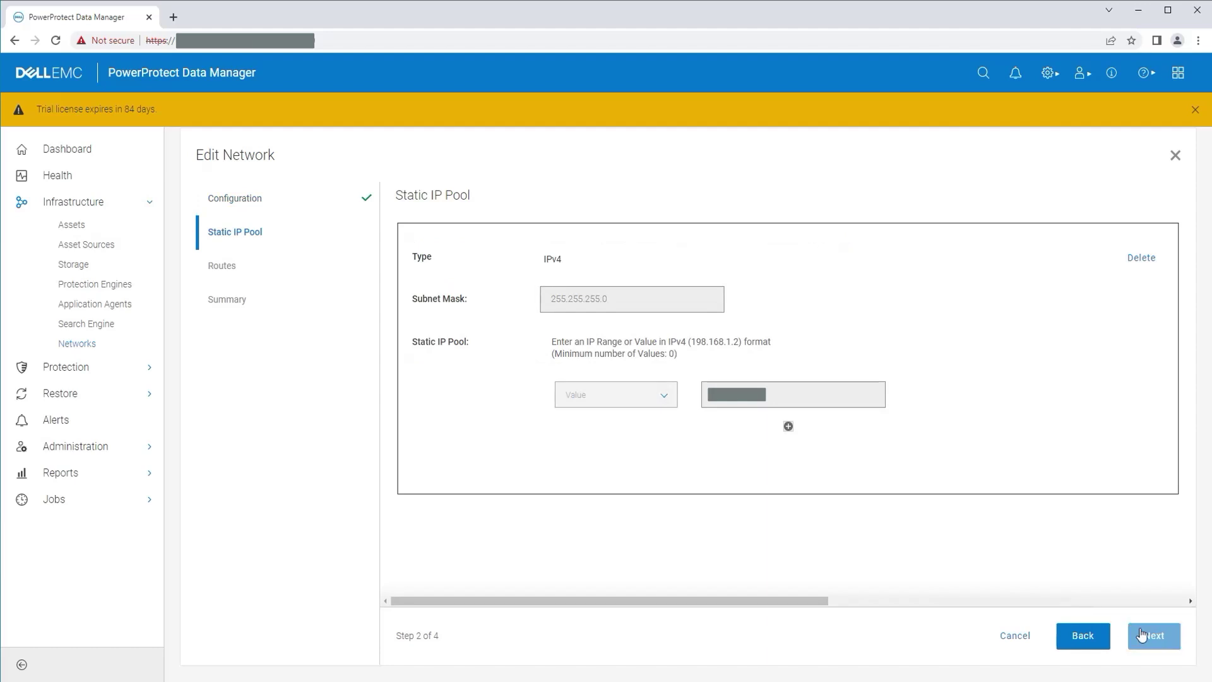
left_click(1144, 636)
left_click(1146, 636)
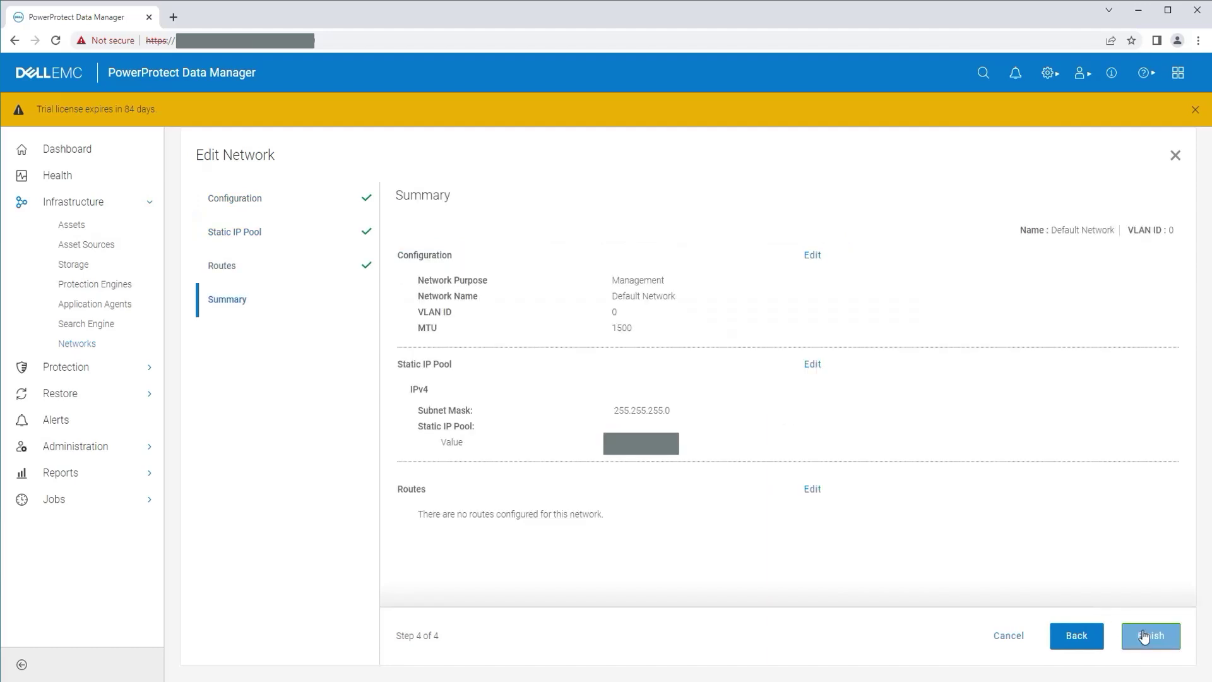
left_click(1144, 638)
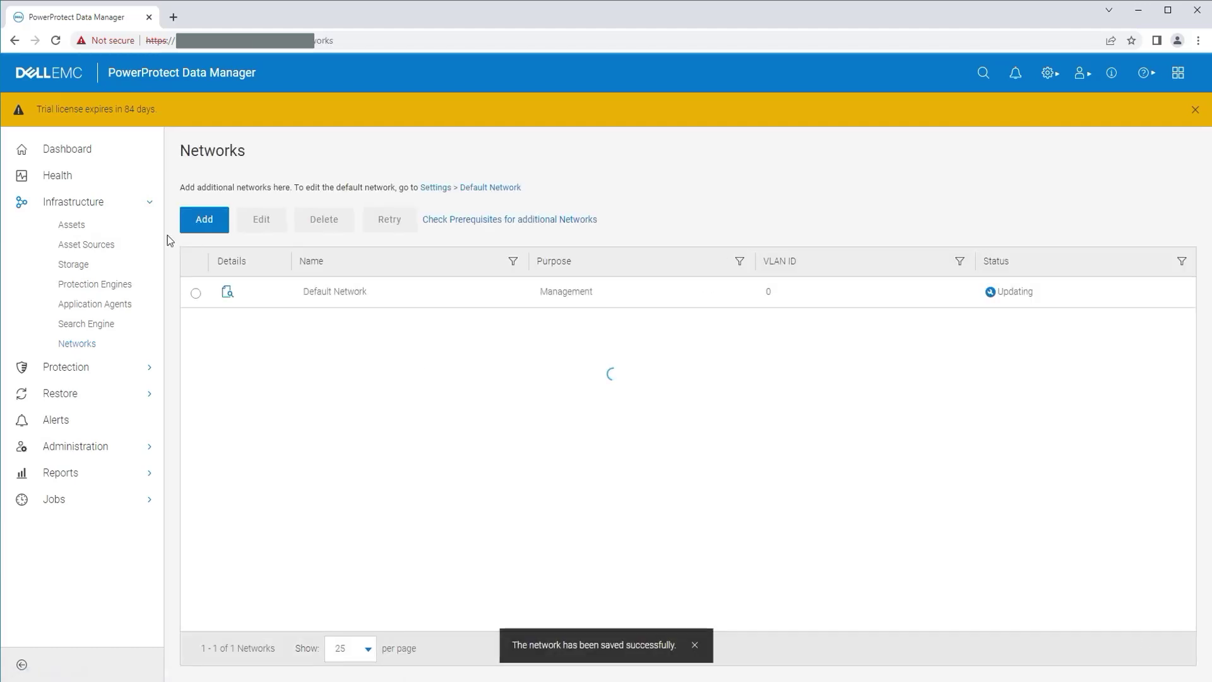
Step: Add a network named "vlan20 network" with purpose Data for Management Components and VLAN ID 20, and continue to its static IP pool
left_click(207, 224)
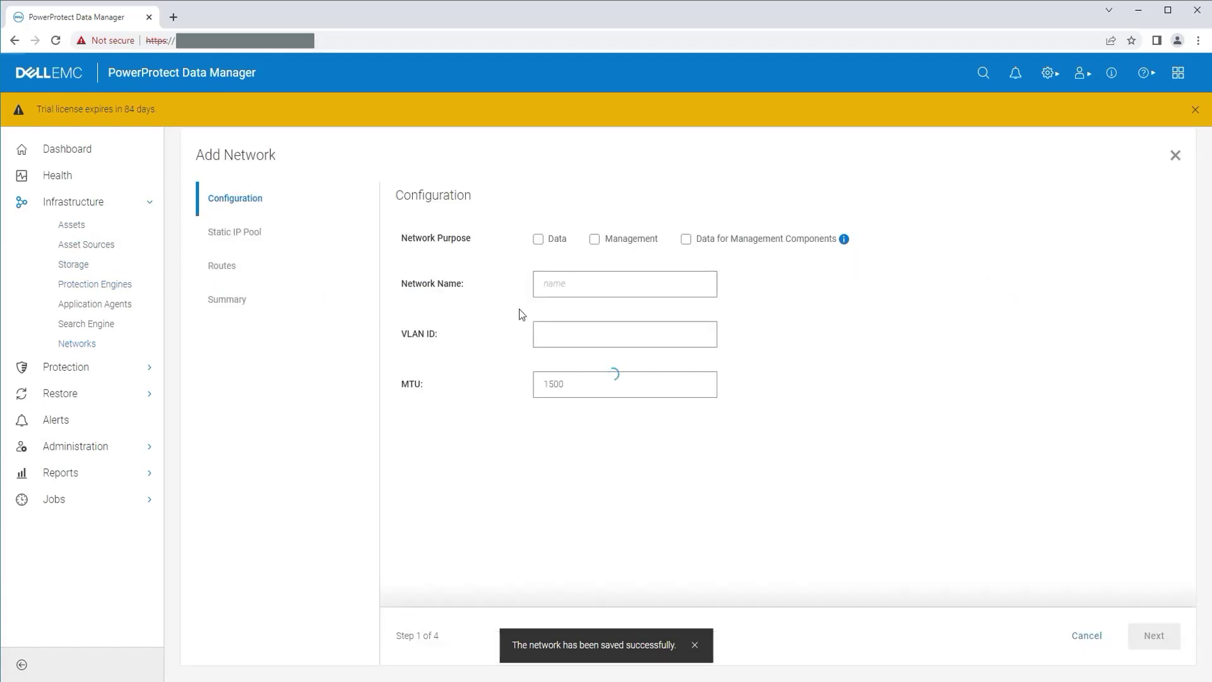
left_click(686, 239)
left_click(588, 290)
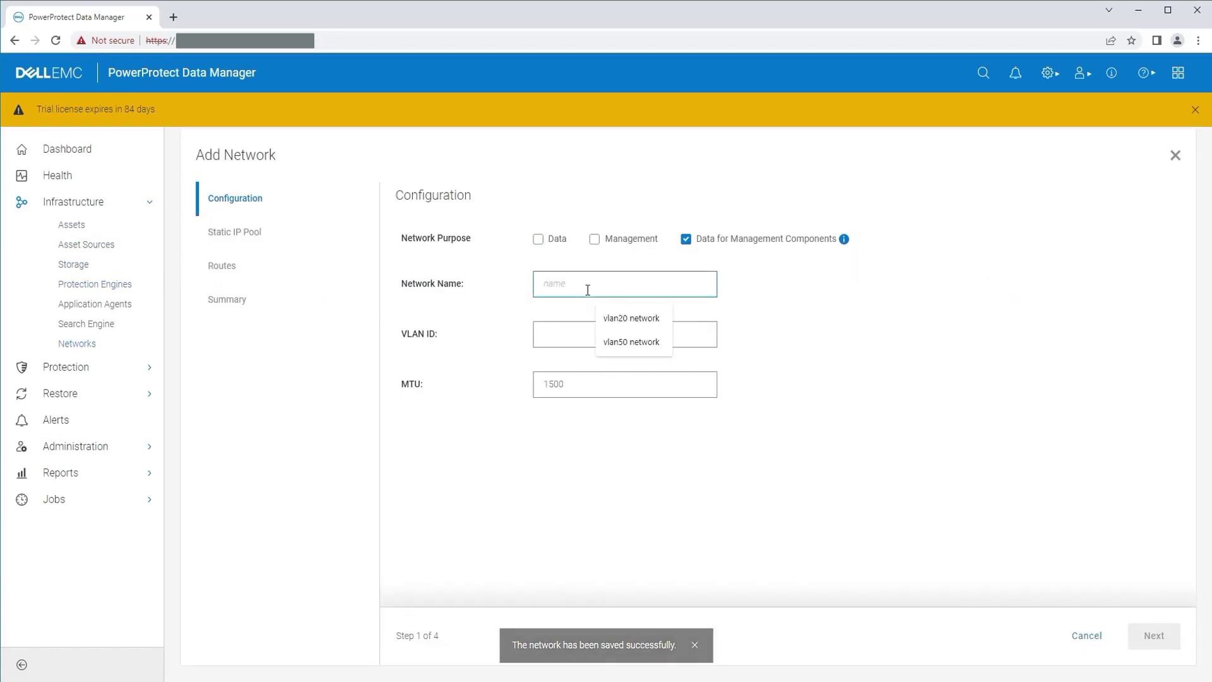
left_click(609, 318)
left_click(560, 333)
type("20")
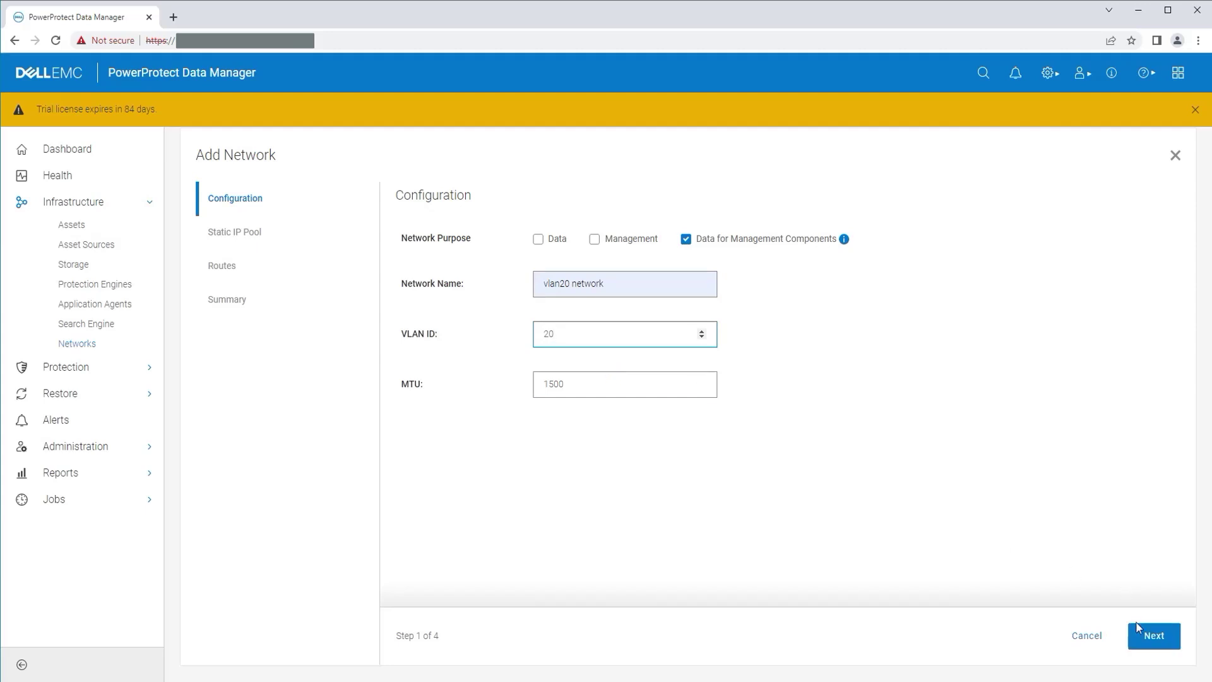
left_click(1142, 630)
left_click(1146, 634)
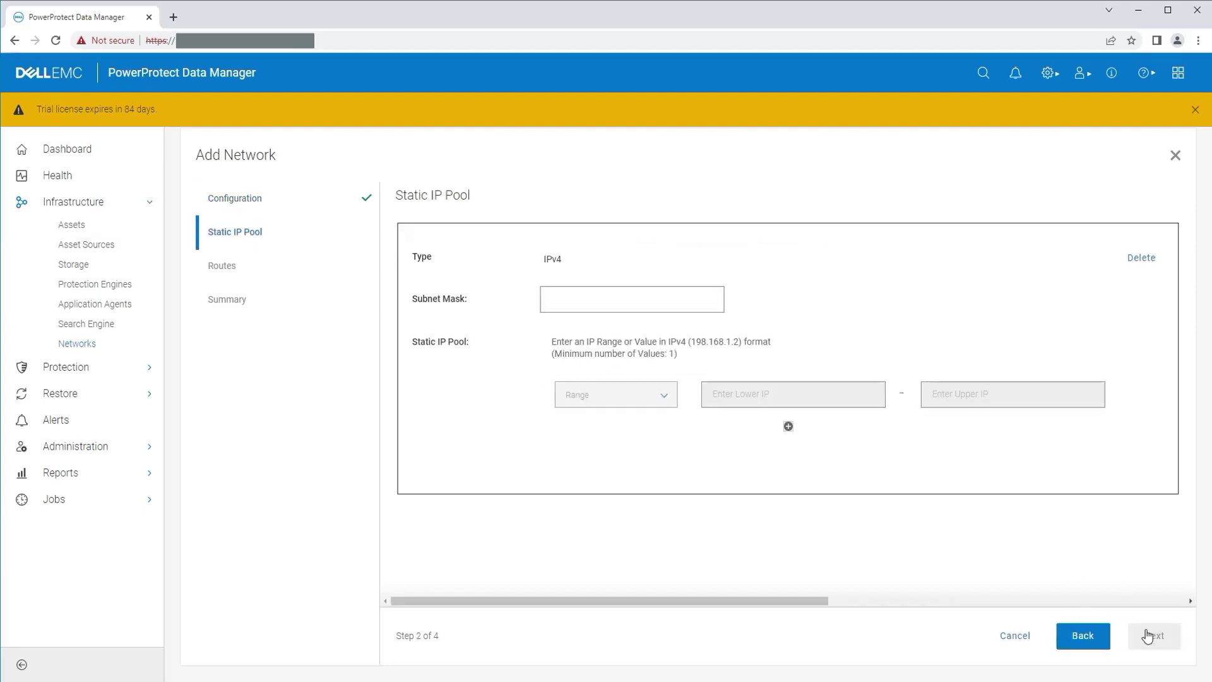
Step: Set the subnet mask to 255.255.255.0 and the static IP range to 10.10.20.5 - 10.10.20.10, and continue to the summary
left_click(601, 306)
left_click(634, 334)
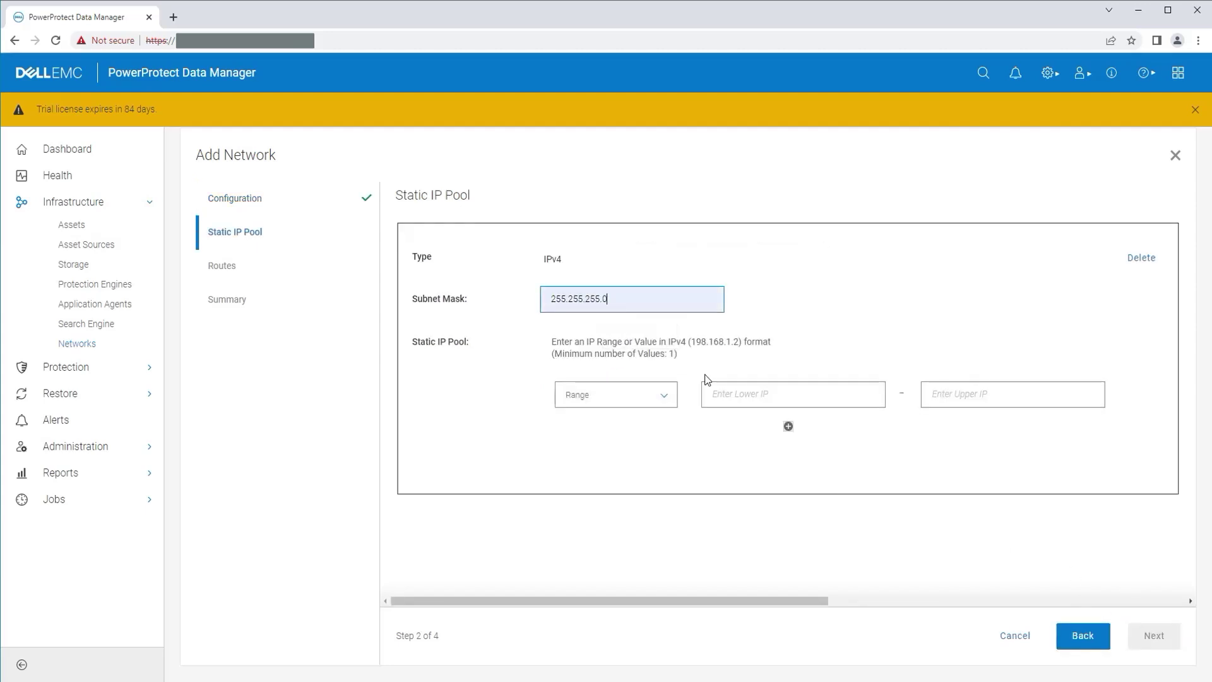
left_click(729, 399)
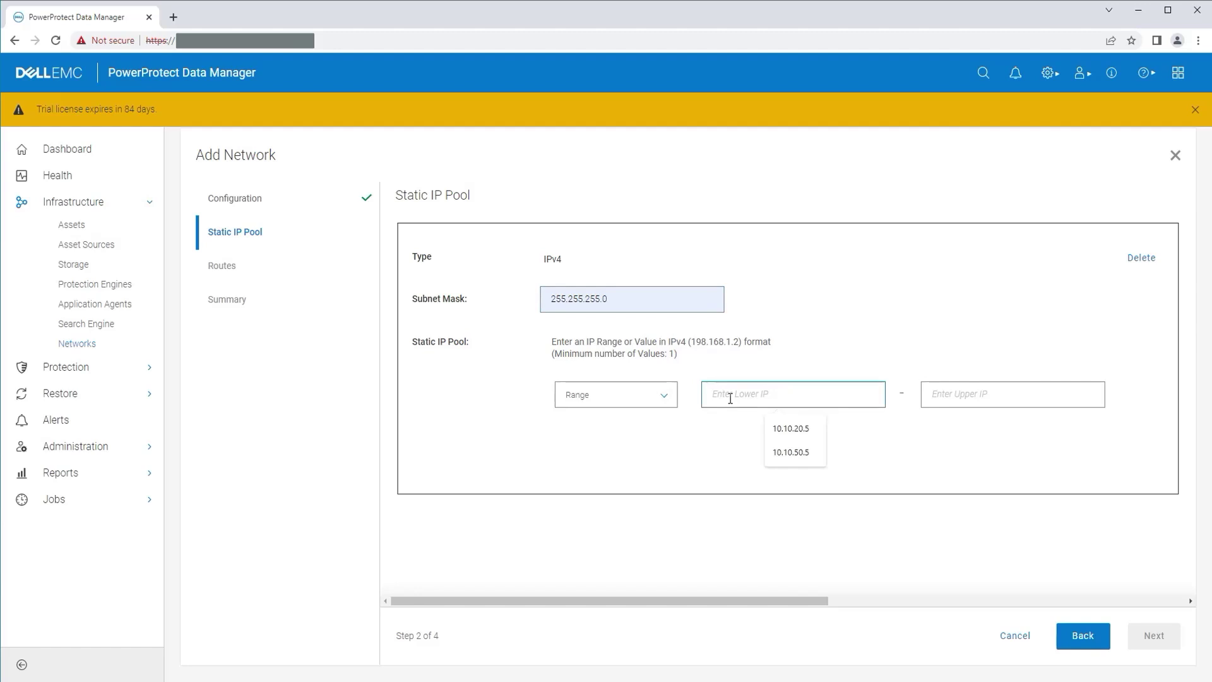
left_click(785, 429)
left_click(954, 398)
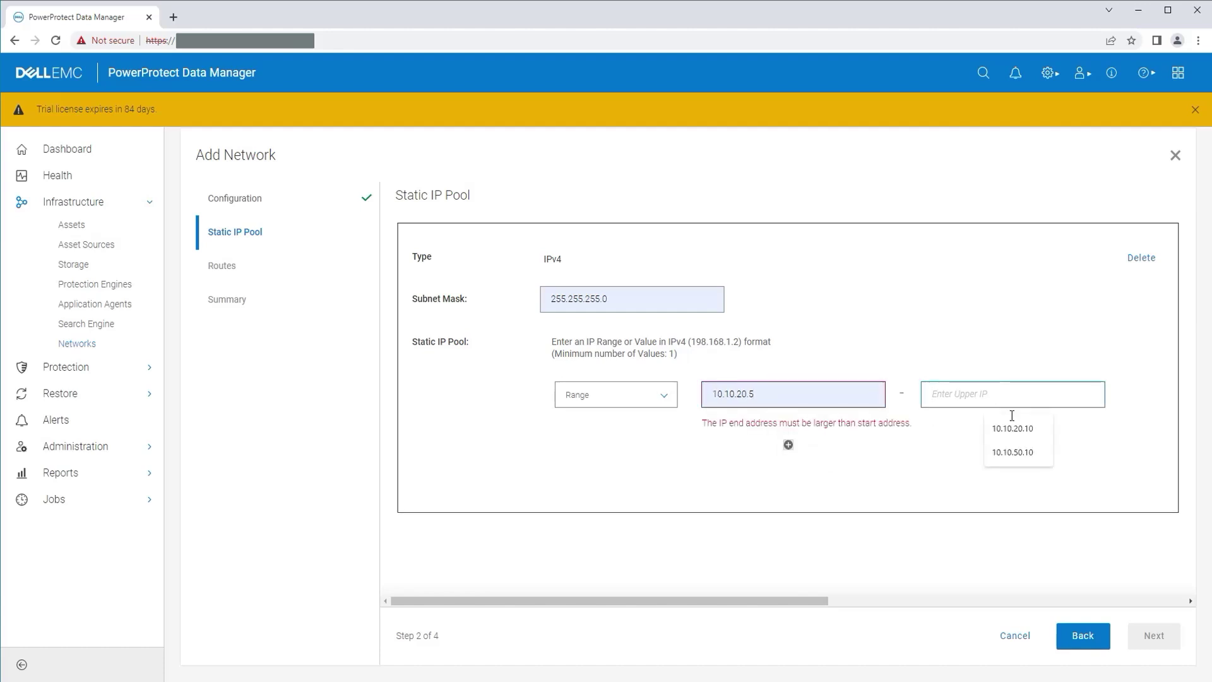
left_click(1031, 431)
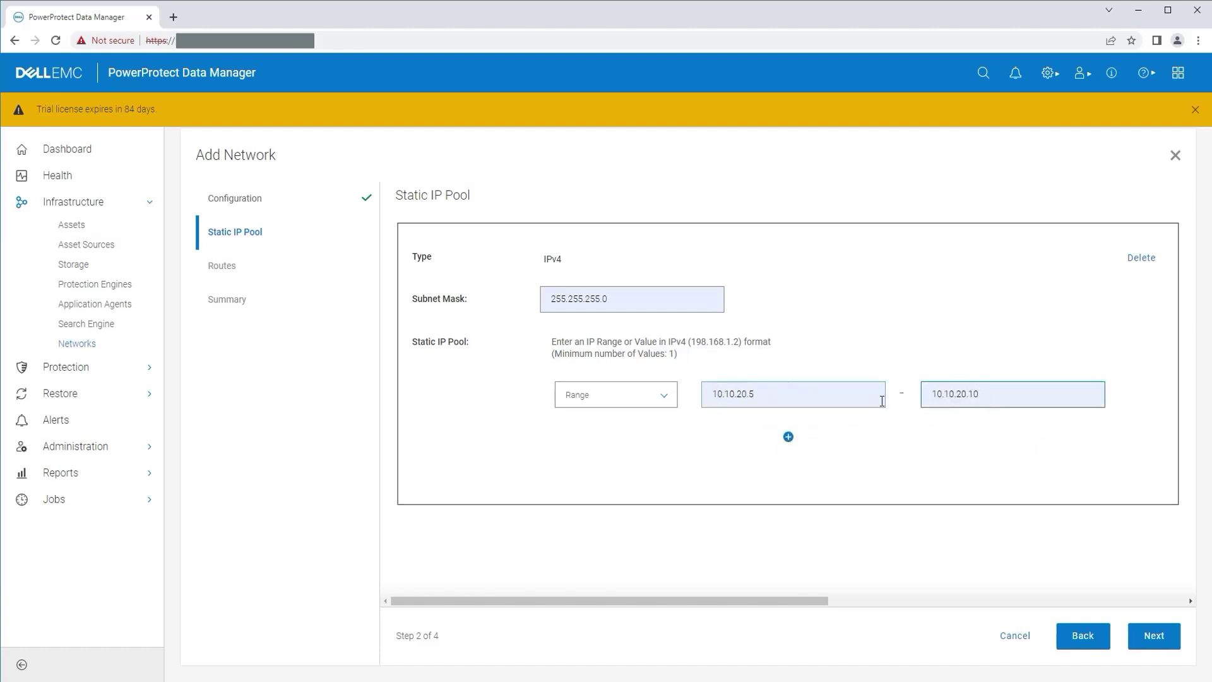
left_click(1154, 639)
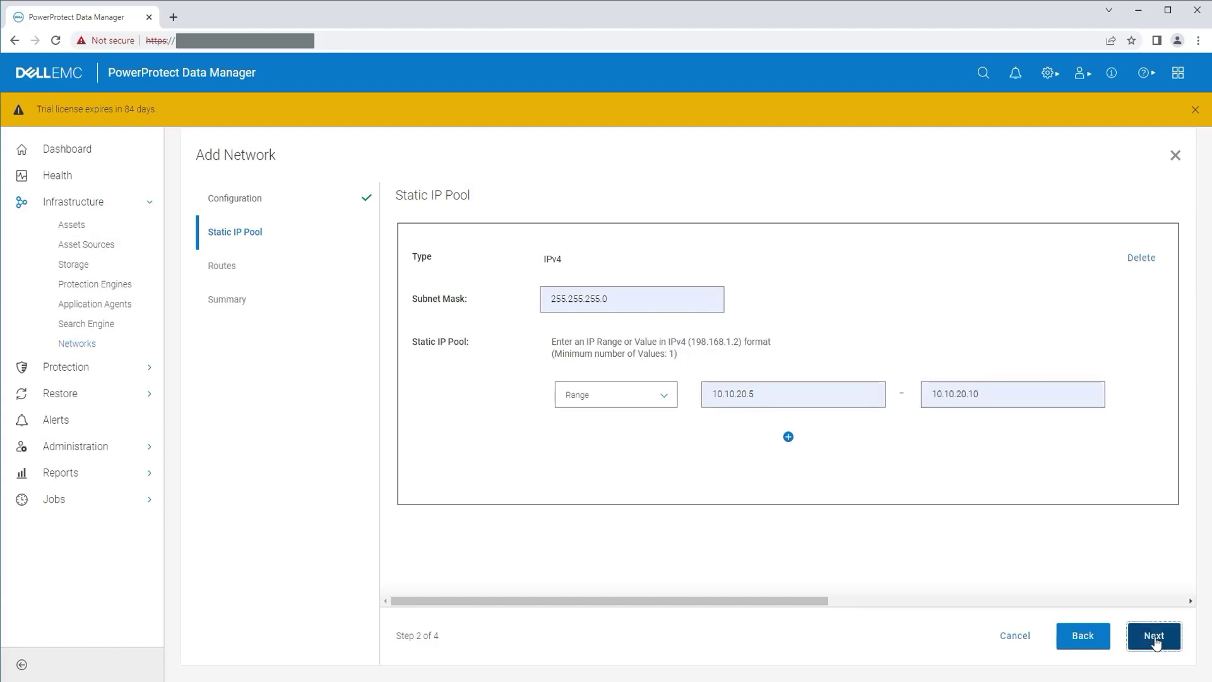
left_click(1155, 638)
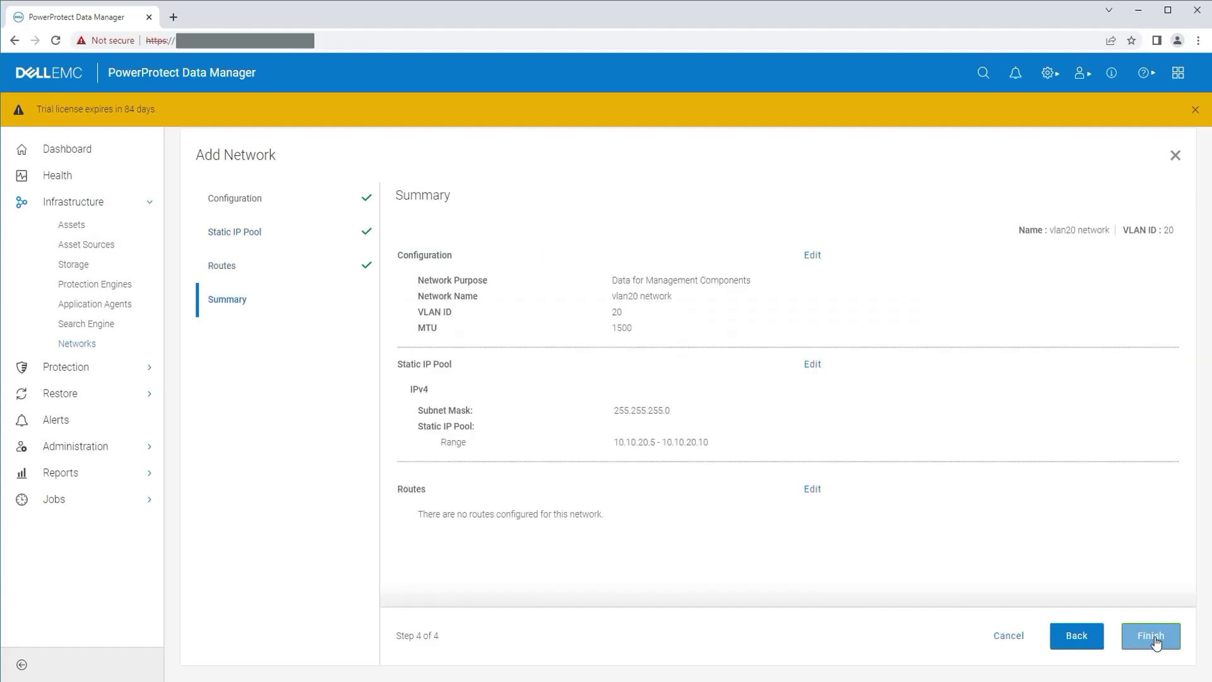
Step: Save the vlan20 network, and configure another network named "vlan30 network" with purpose Data and VLAN ID 30
left_click(1154, 638)
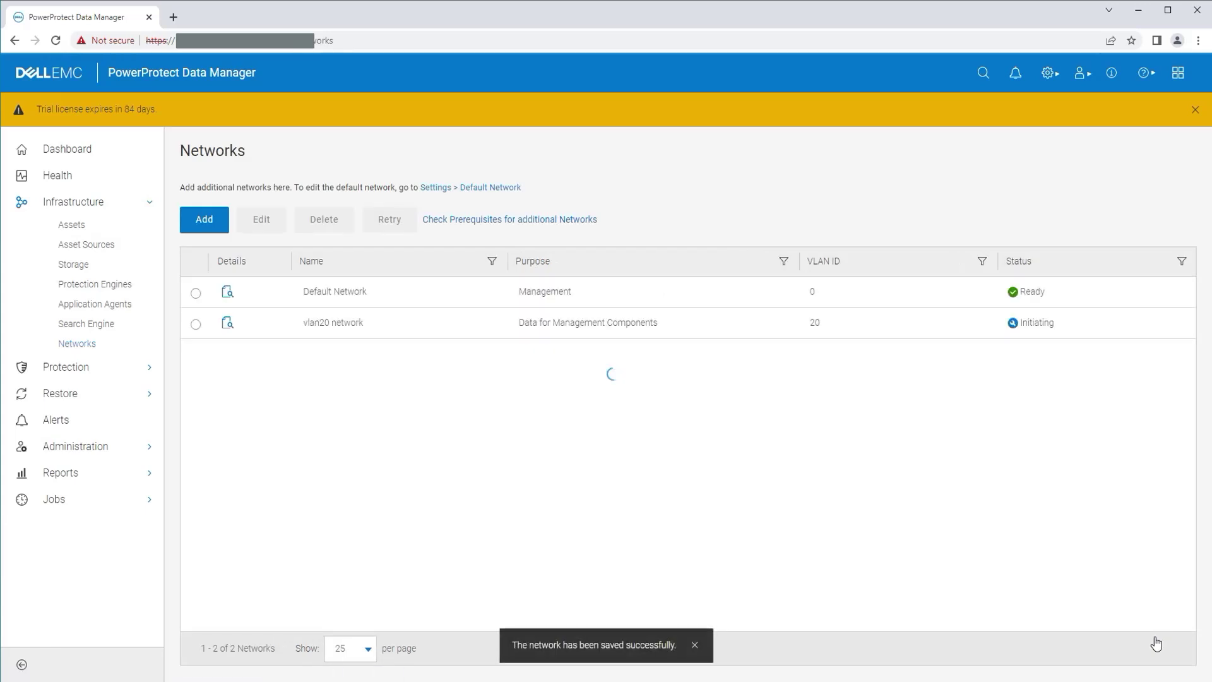
left_click(204, 221)
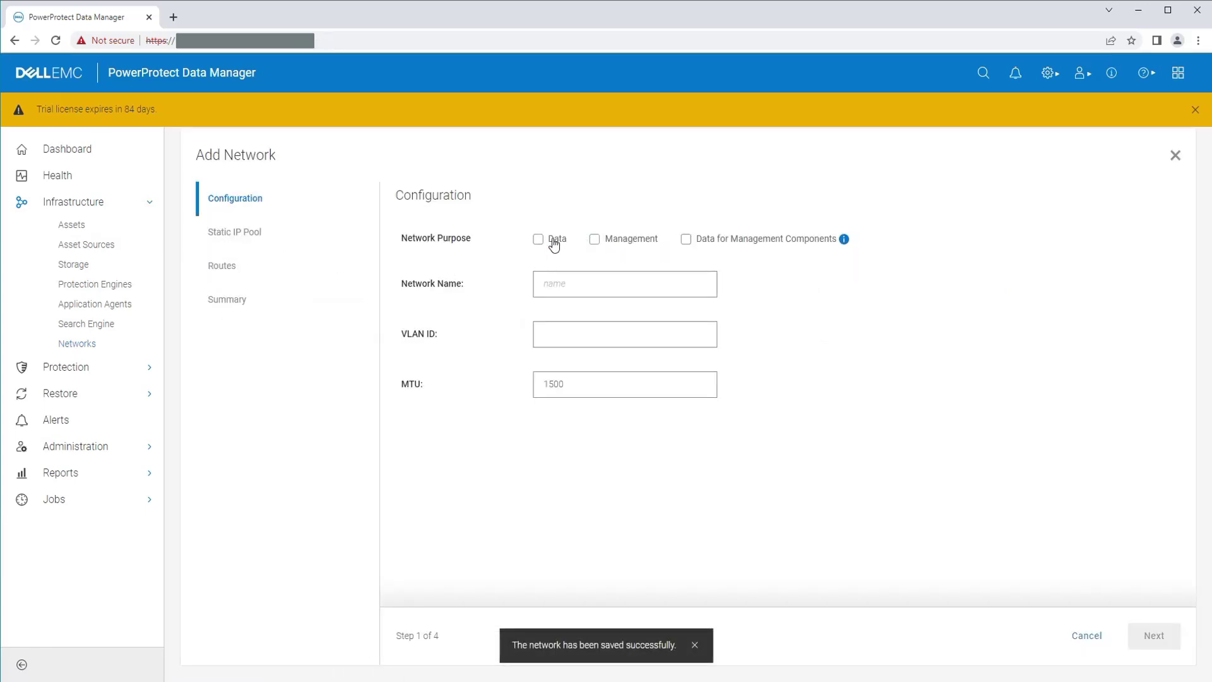
left_click(568, 288)
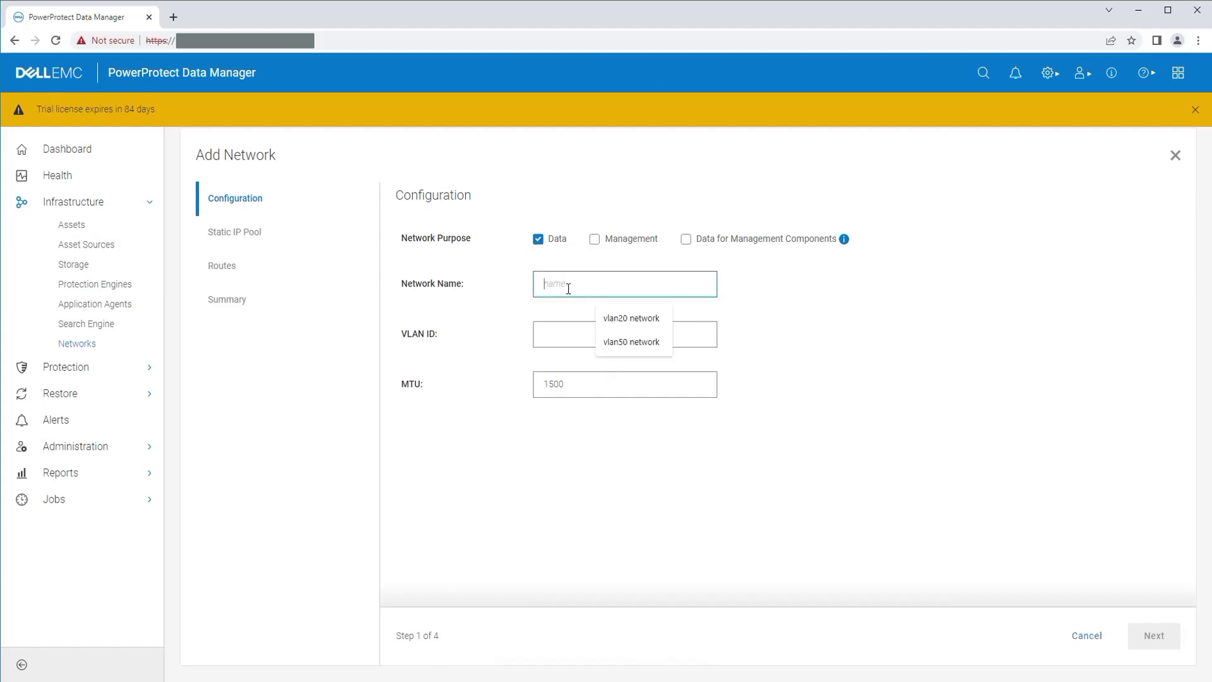
type("v")
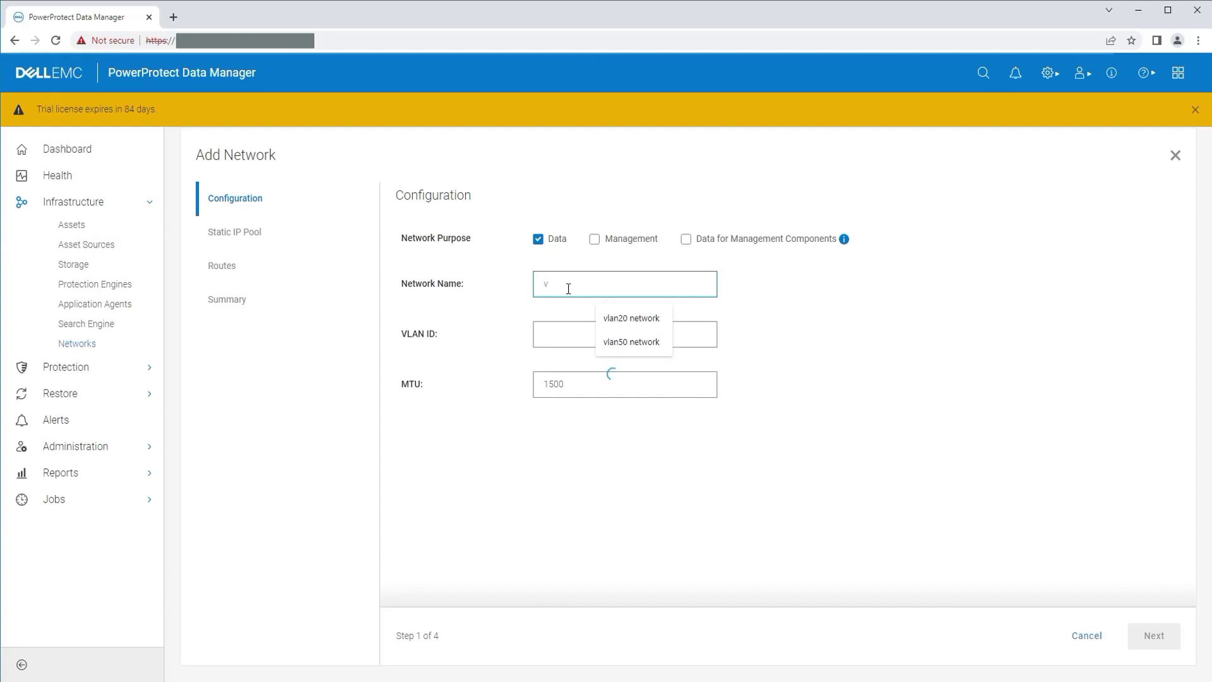
type("lan30 network")
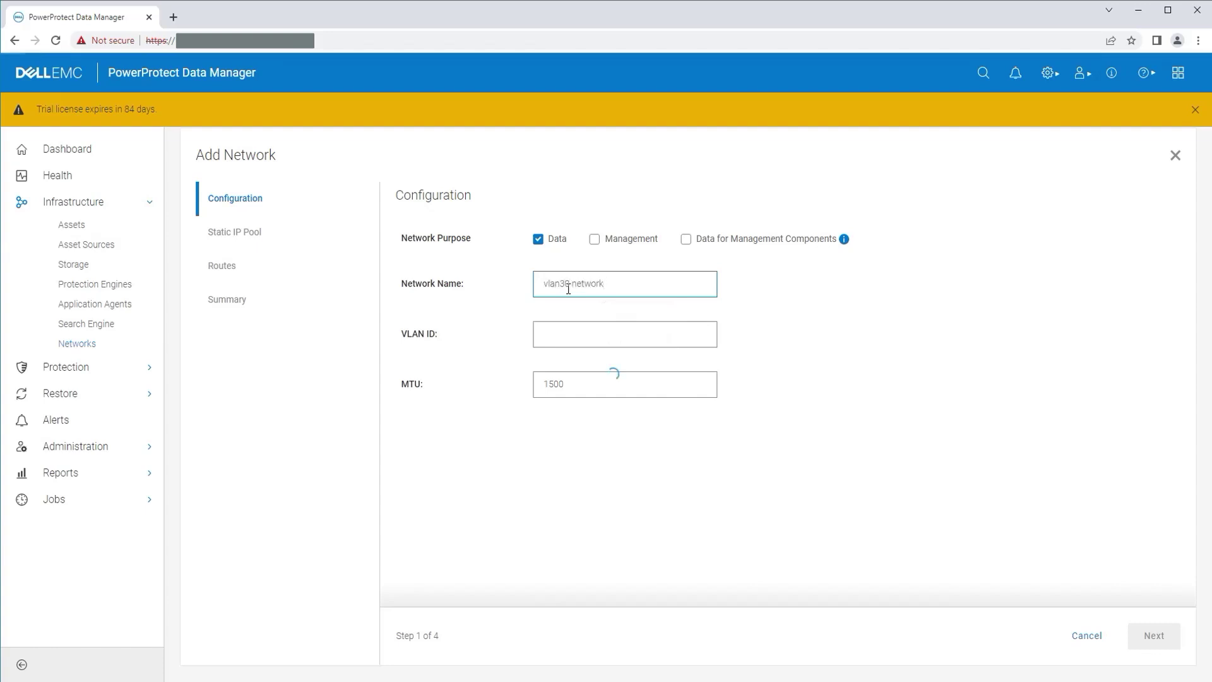
left_click(584, 333)
type("30")
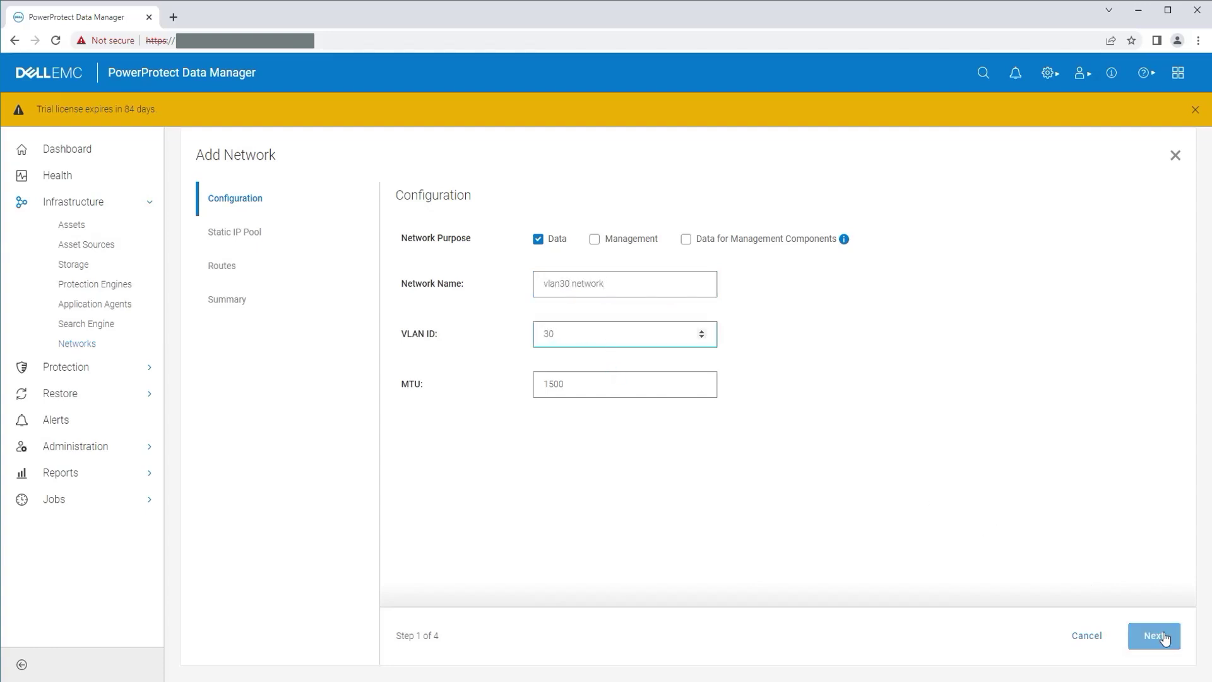
left_click(1162, 635)
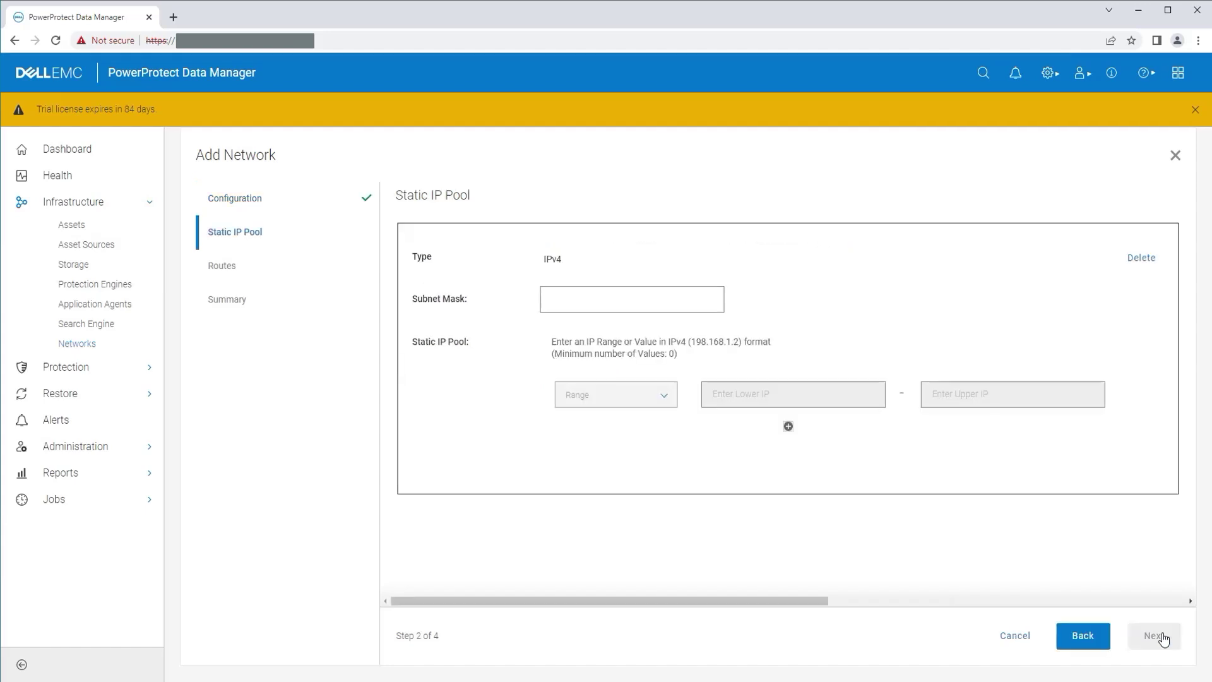
Step: Set the vlan30 network's subnet mask to 255.255.255.0 and static IP range to 10.10.30.5 - 10.10.30.10, and save the network
left_click(568, 303)
left_click(628, 338)
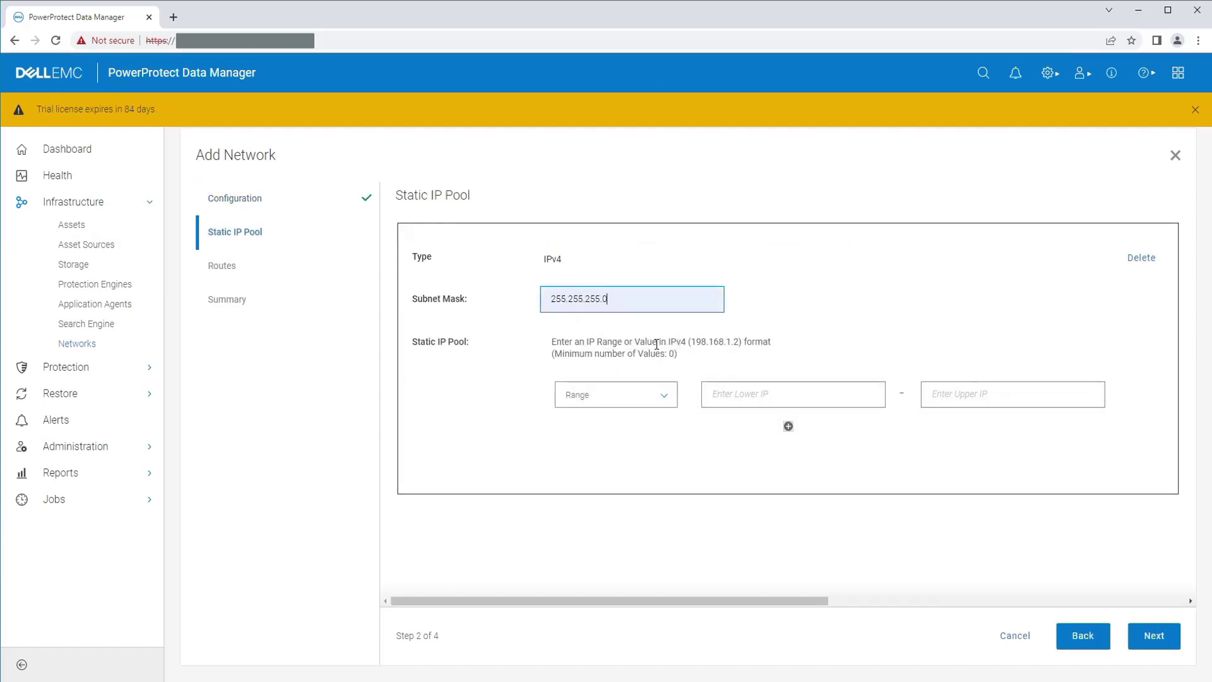
left_click(748, 399)
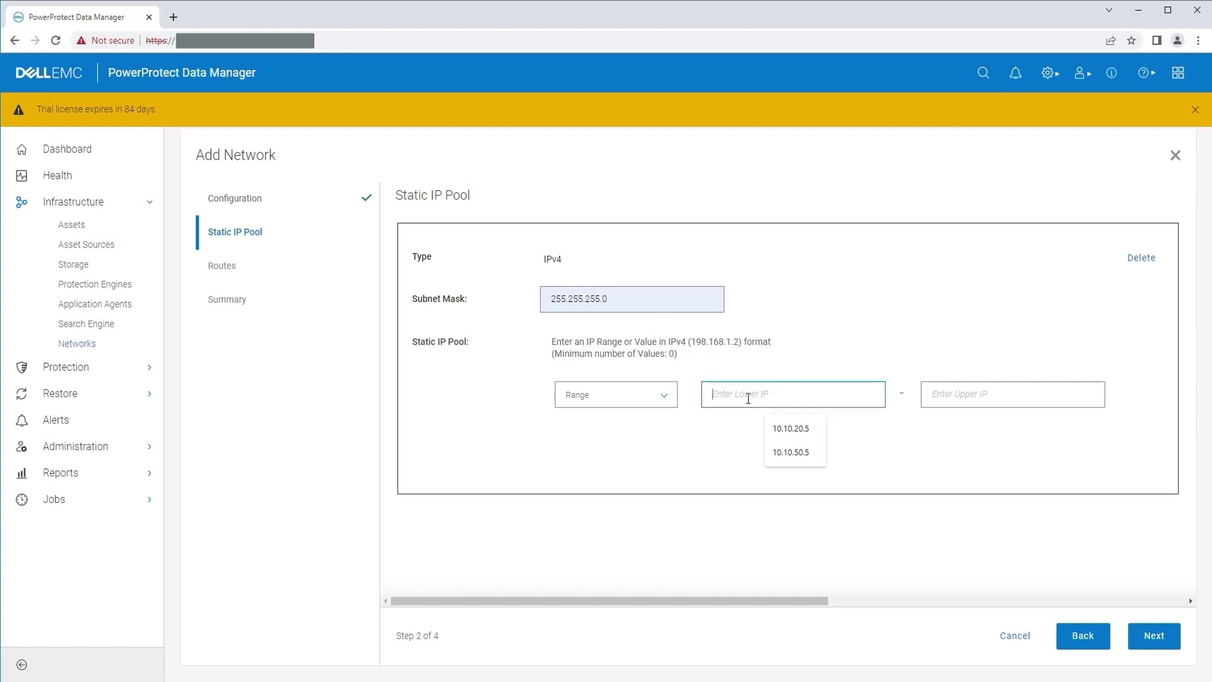
type("10.1")
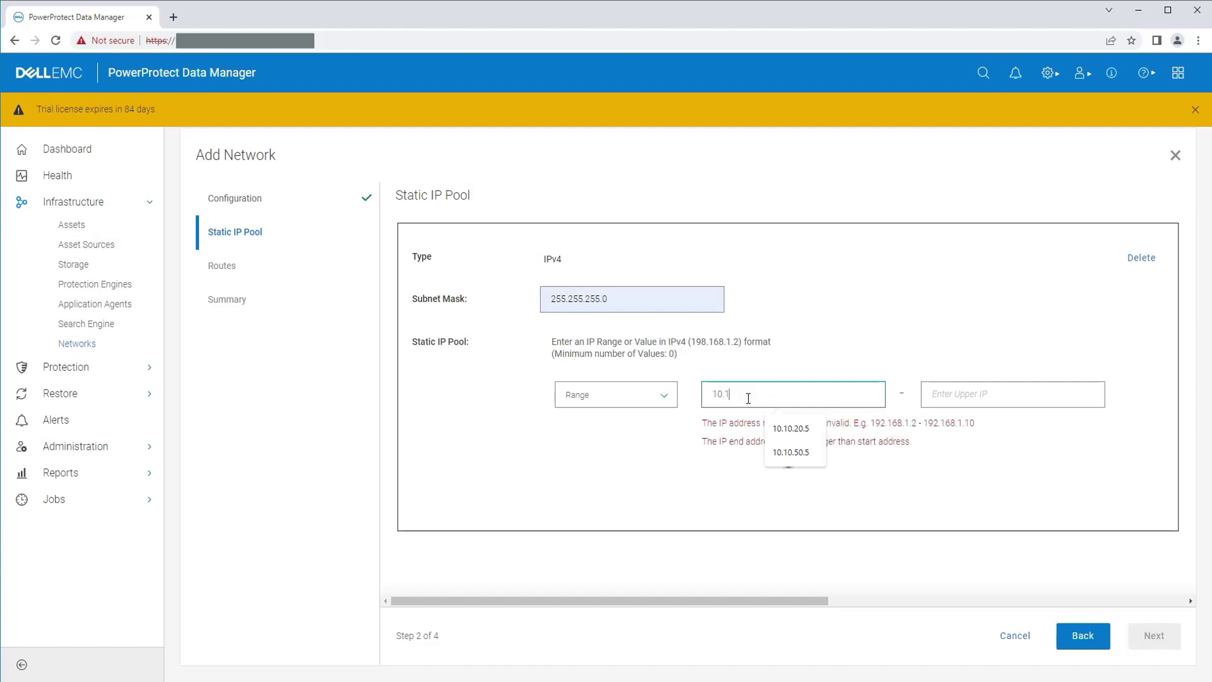
type("0.30.6")
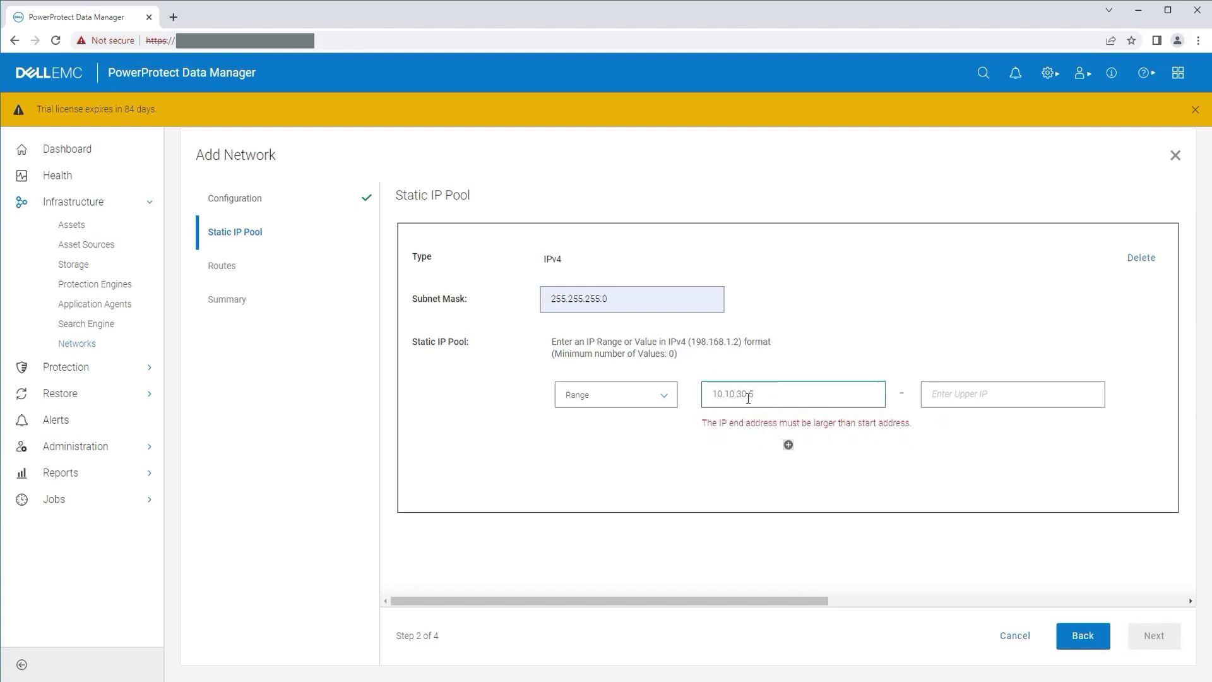
key("Tab")
type("10.10.30.10")
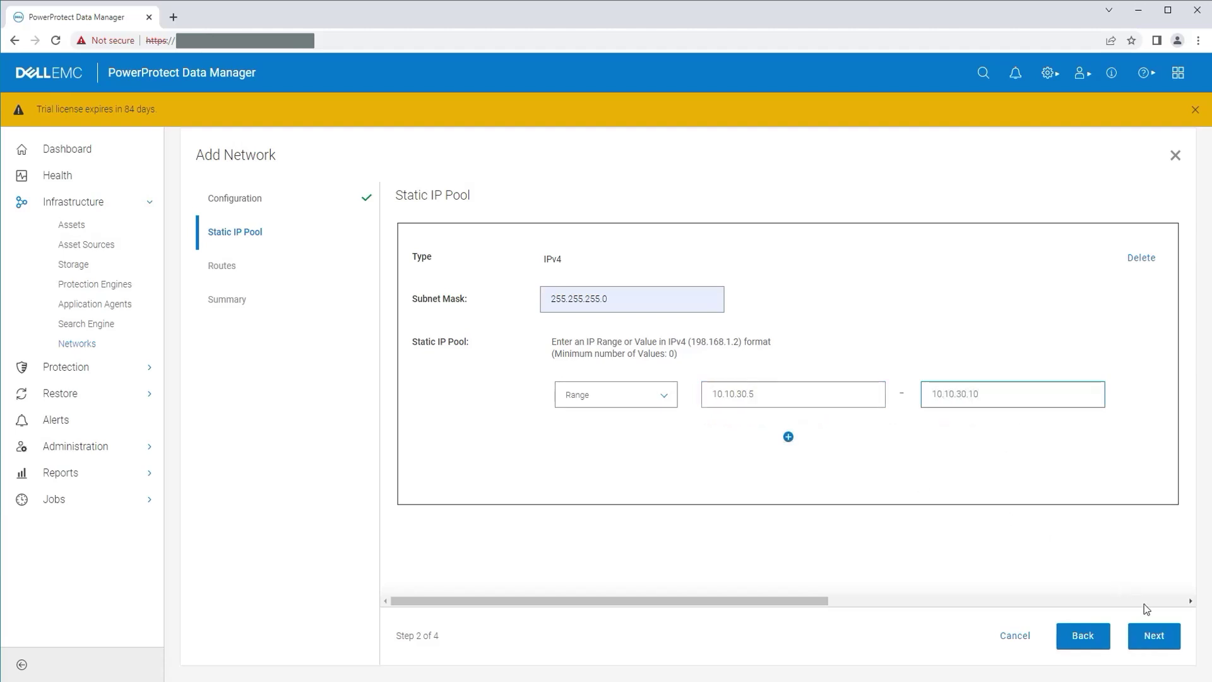
left_click(1159, 637)
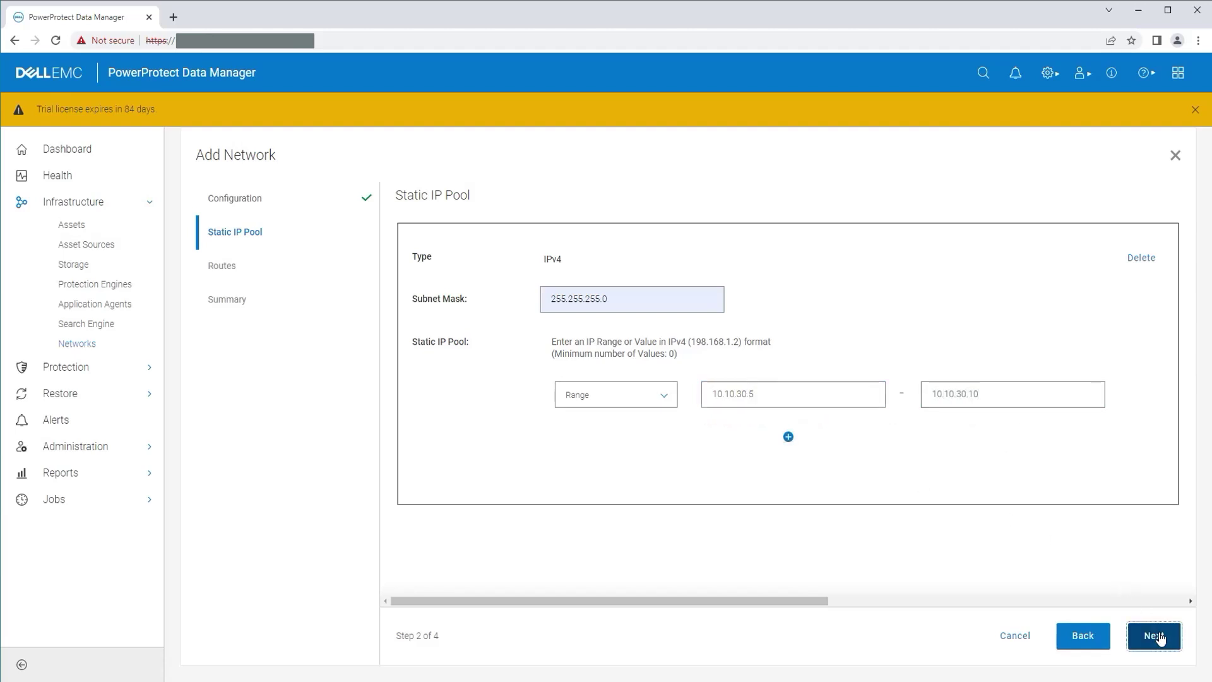
left_click(1157, 636)
left_click(1155, 636)
left_click(1154, 635)
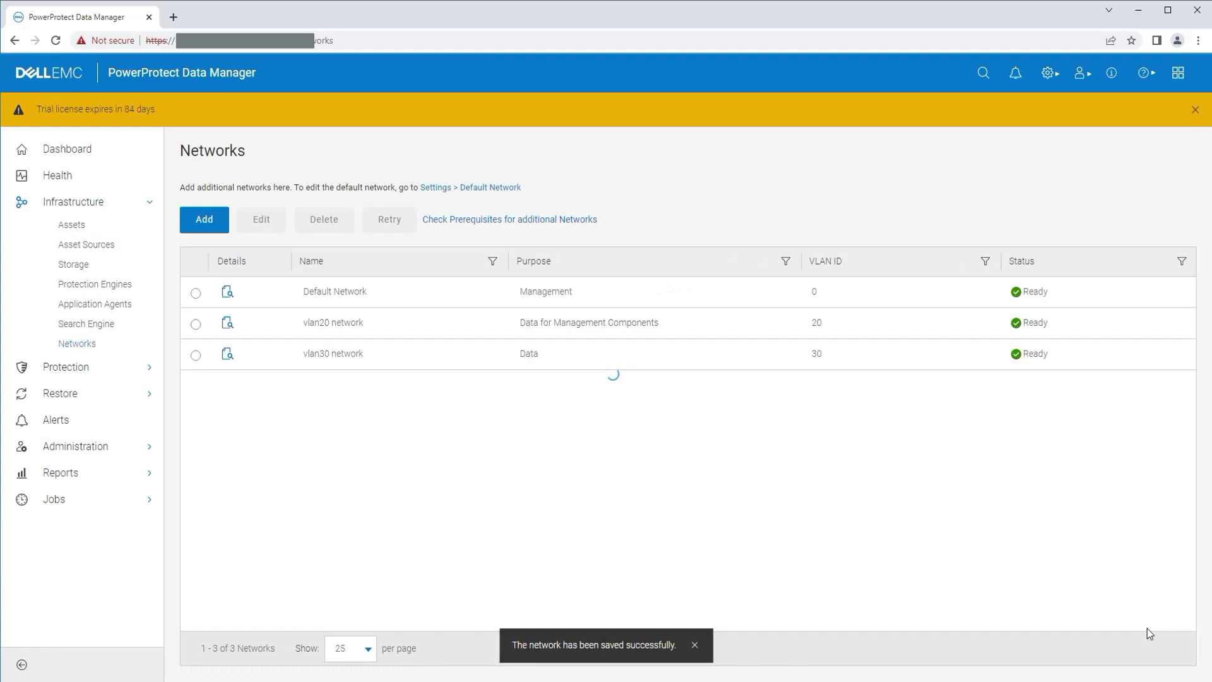
Step: Add a network named "vlan40 network" with purpose Data and VLAN ID 40, and continue to its static IP pool
left_click(201, 221)
left_click(538, 240)
left_click(555, 281)
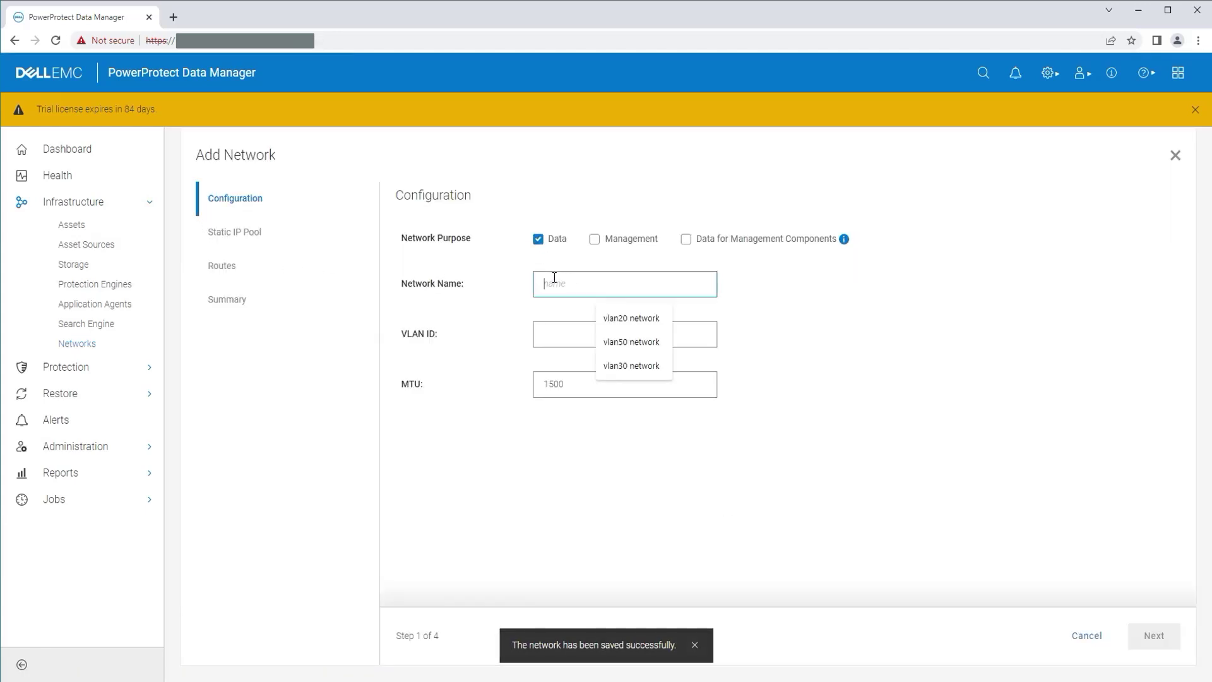
type("vlan40 network")
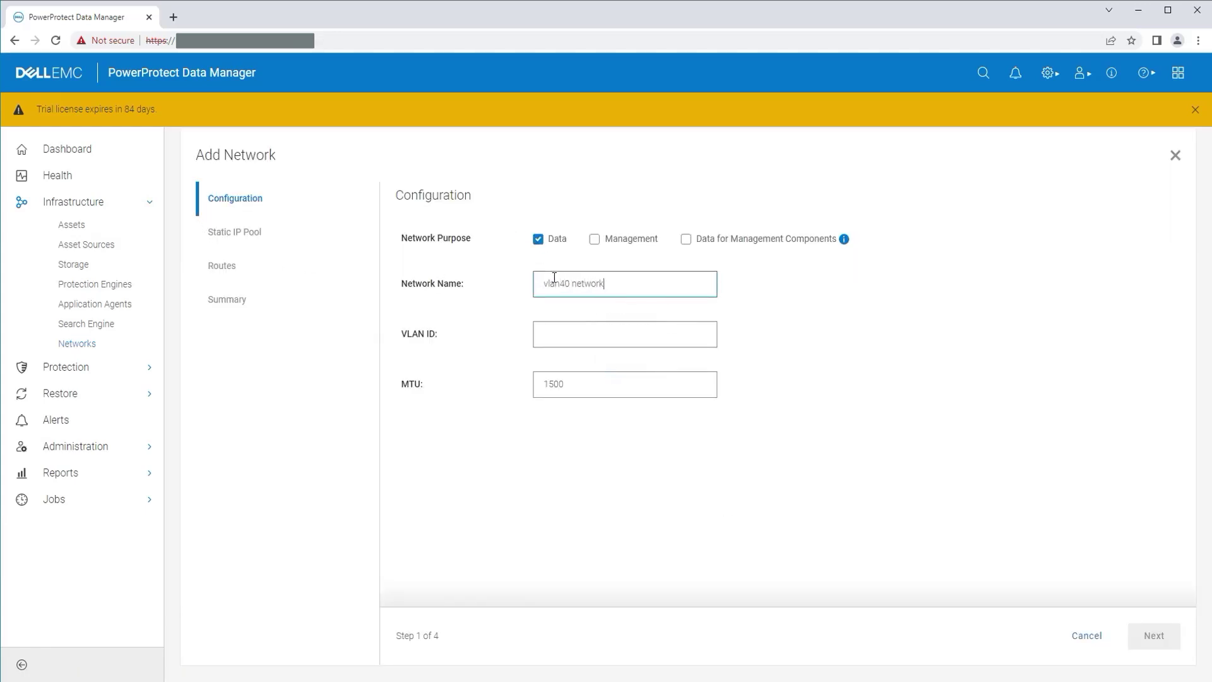
key("Tab")
type("40")
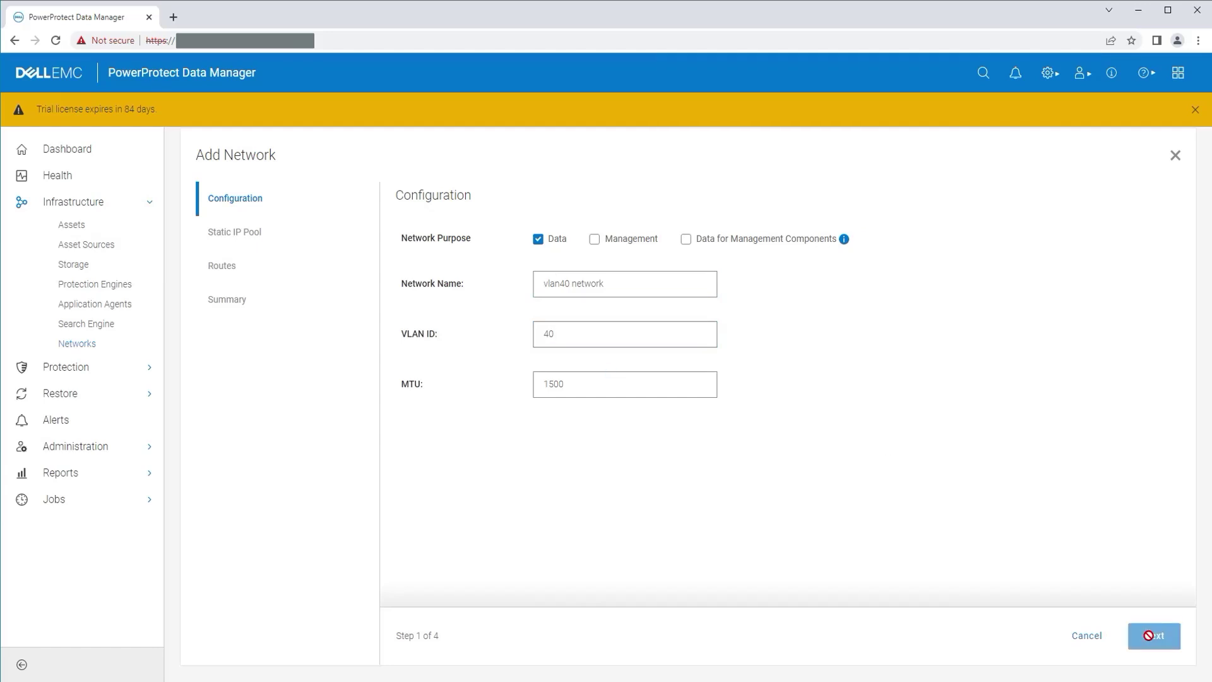
left_click(1154, 635)
Step: Set the vlan40 network's subnet mask to 255.255.255.0 and static IP range to 10.10.40.5 - 10.10.40.10, and save the network
left_click(631, 299)
left_click(634, 343)
left_click(728, 397)
type("10")
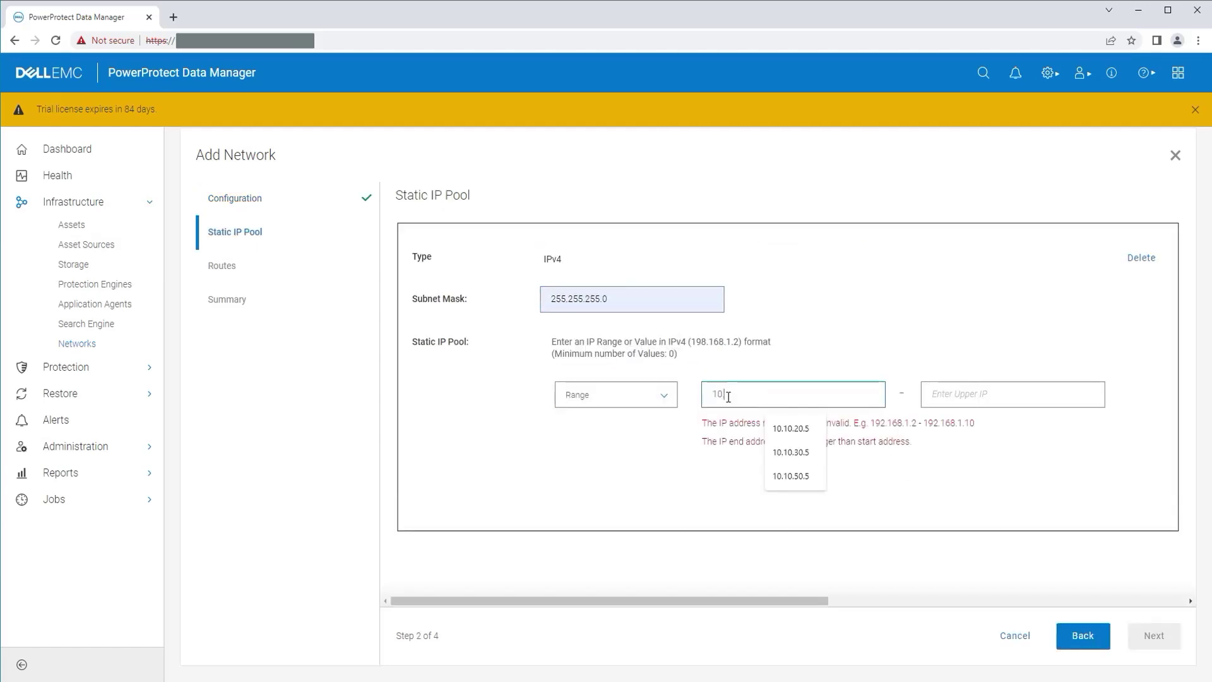
type(".10.40.5")
key("Tab")
type("10.10")
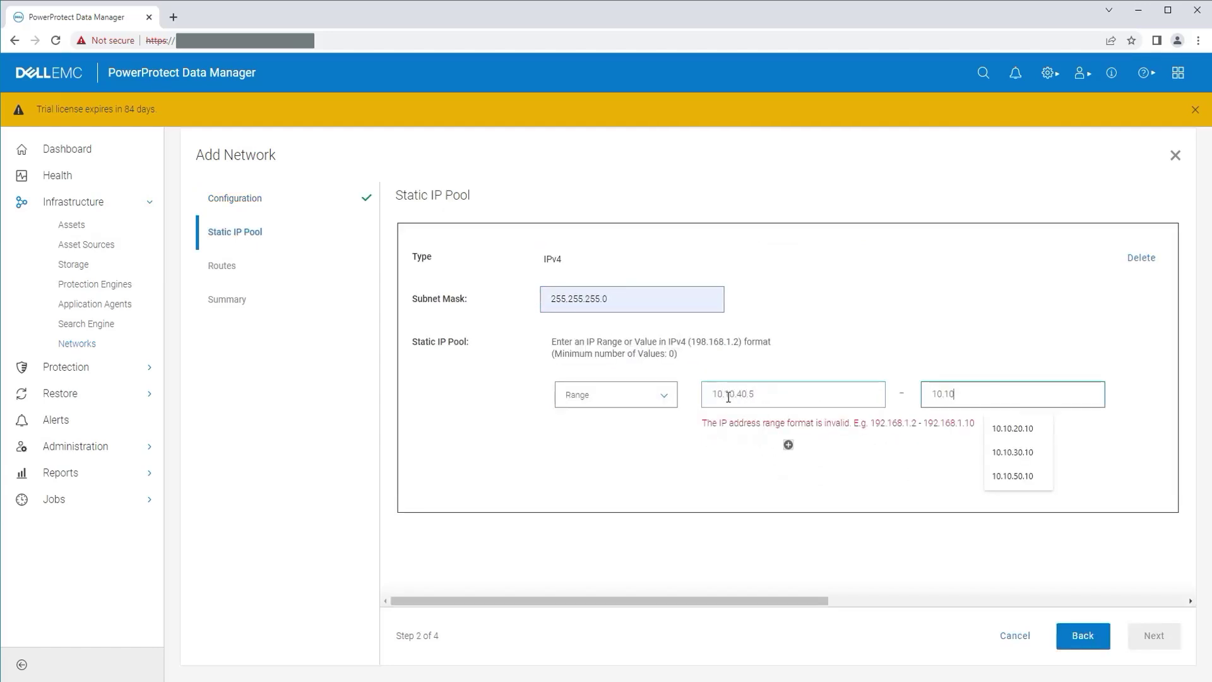
type(".40.15")
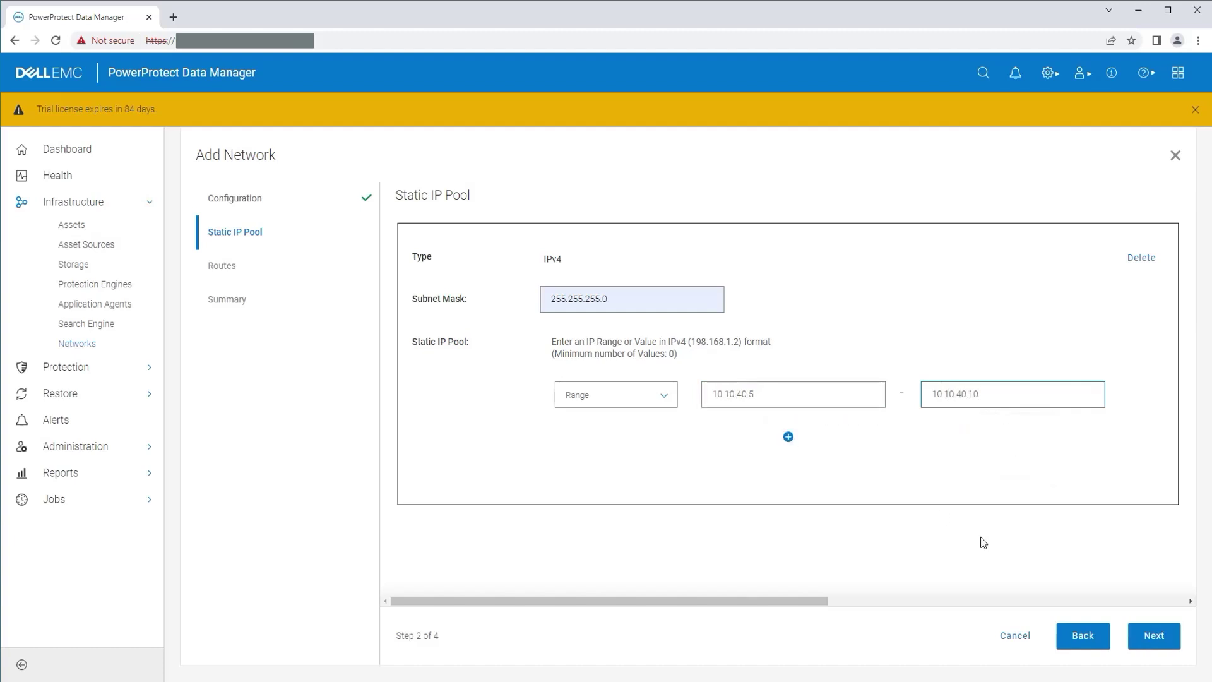
left_click(1154, 635)
left_click(1154, 636)
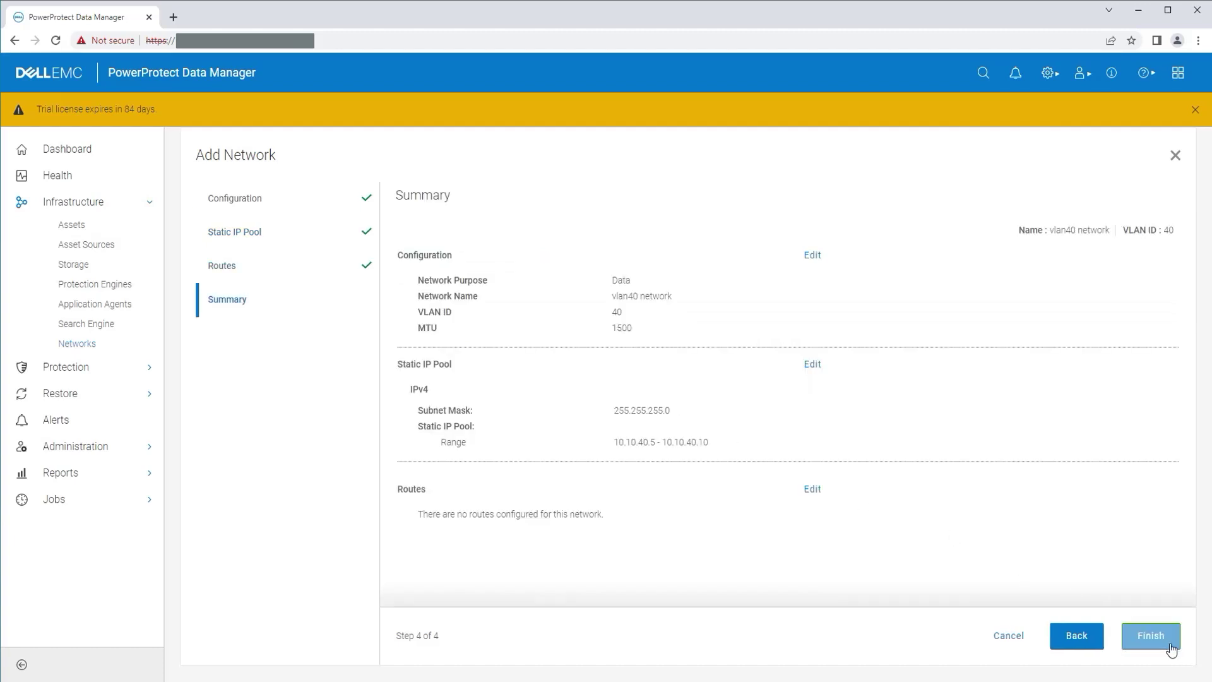
left_click(1154, 635)
Step: Add a network named "vlan50 network" with purpose Data and VLAN ID 50, and continue to its static IP pool
left_click(216, 230)
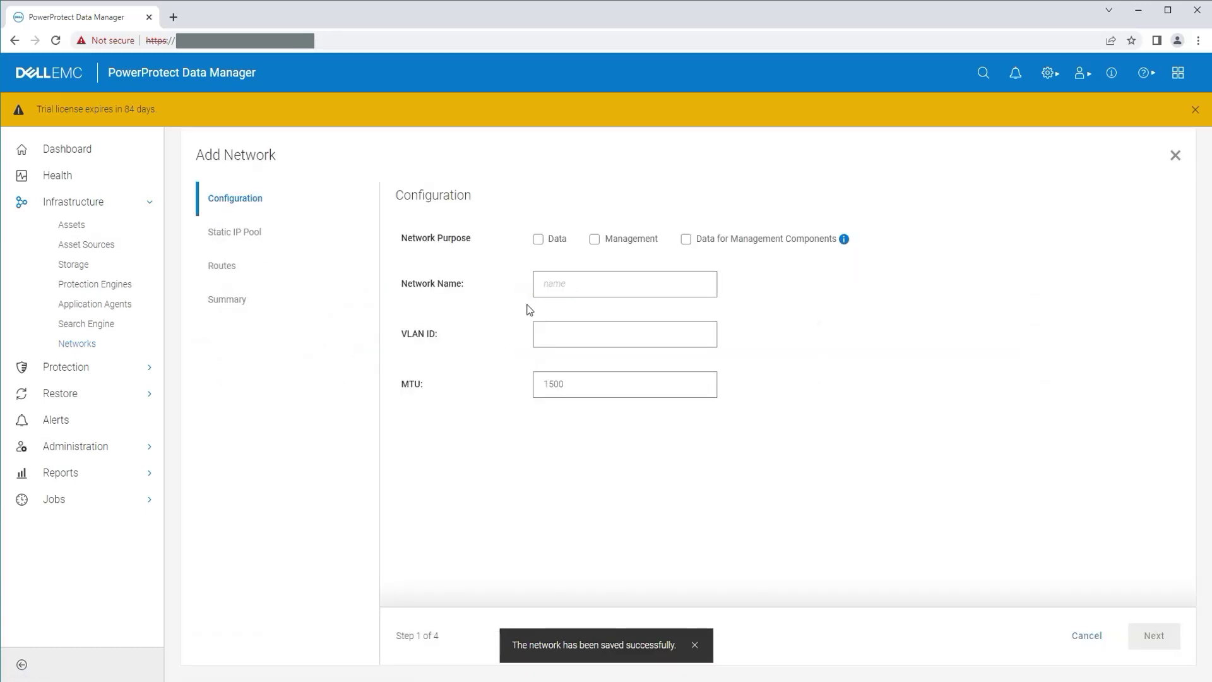
left_click(538, 239)
left_click(571, 283)
type("vlan50 network")
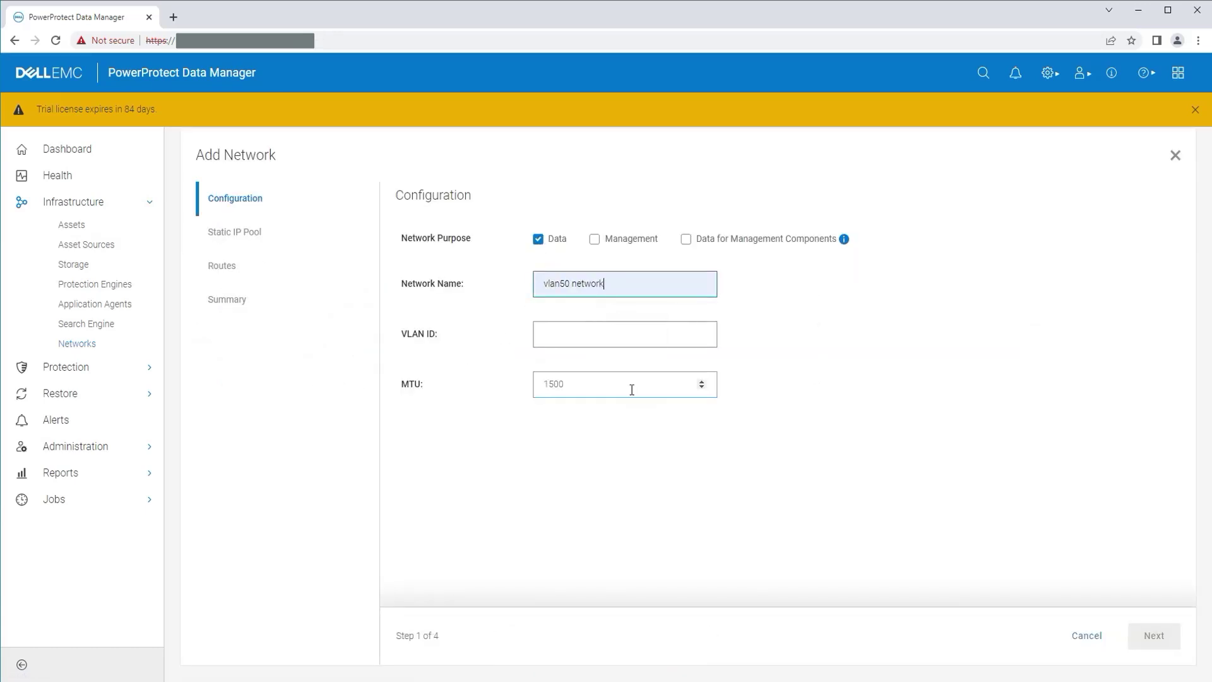
key("Tab")
type("50")
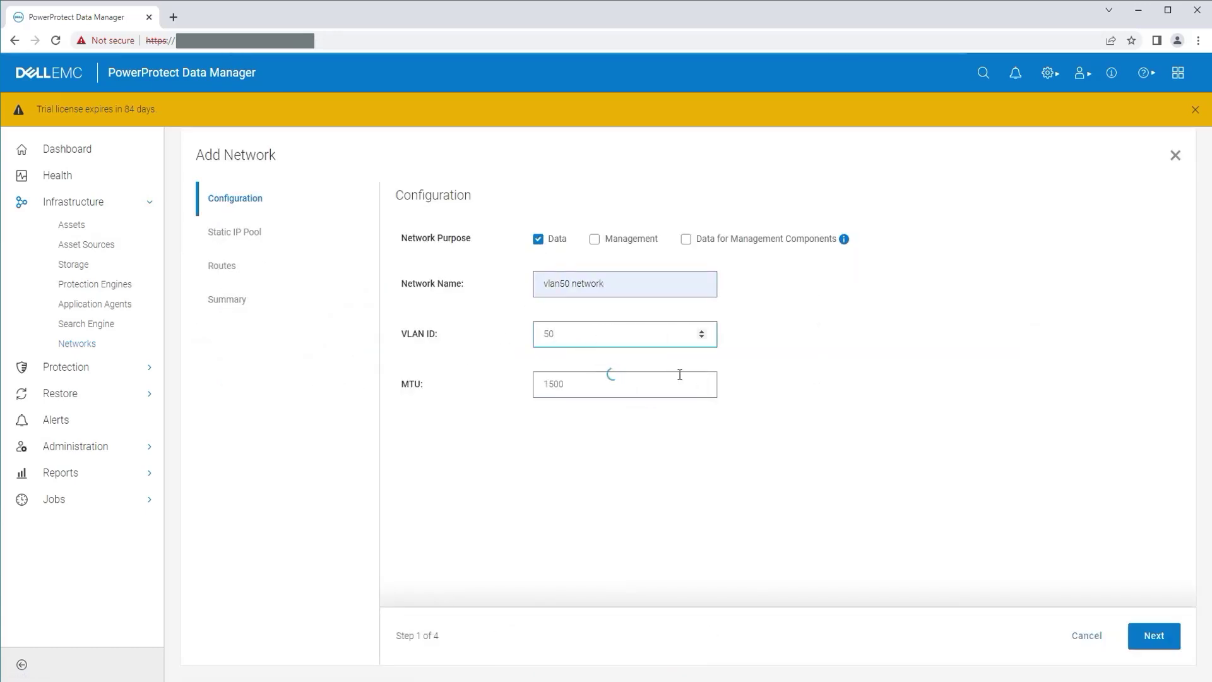
left_click(1154, 635)
Step: Set the vlan50 network's subnet mask to 255.255.255.0 and static IP range to 10.10.50.5 - 10.10.50.10, and finish adding the network
left_click(632, 298)
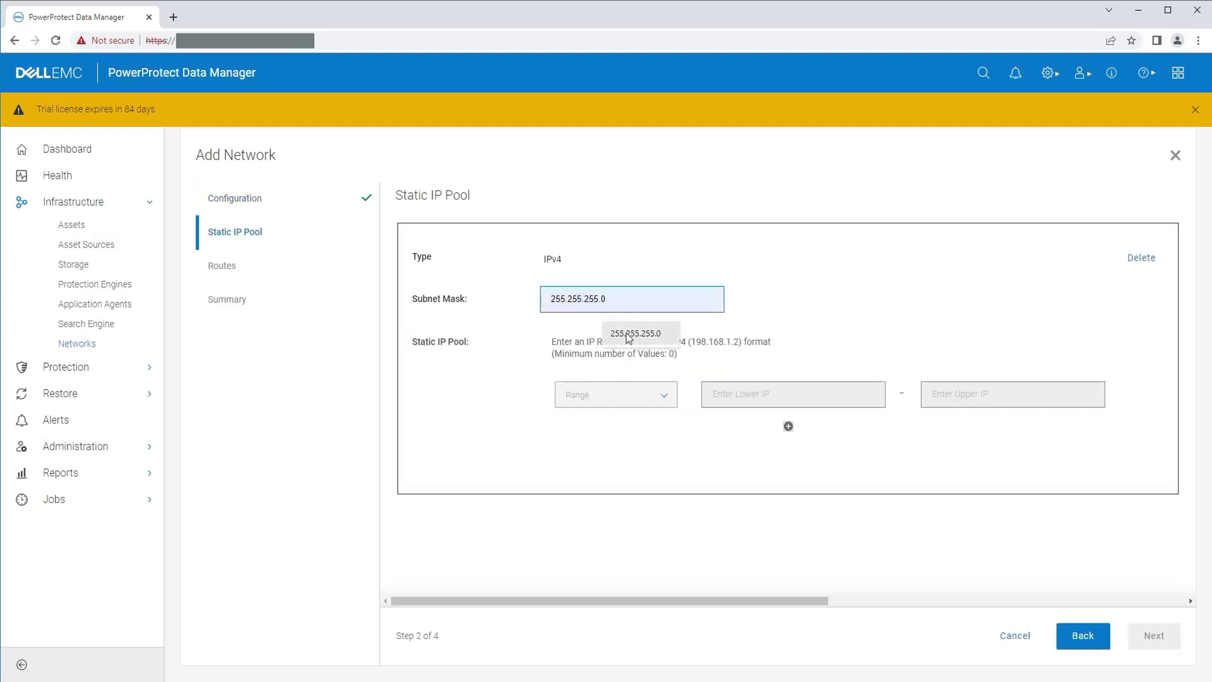
left_click(639, 333)
left_click(771, 398)
left_click(802, 452)
left_click(969, 395)
left_click(1013, 452)
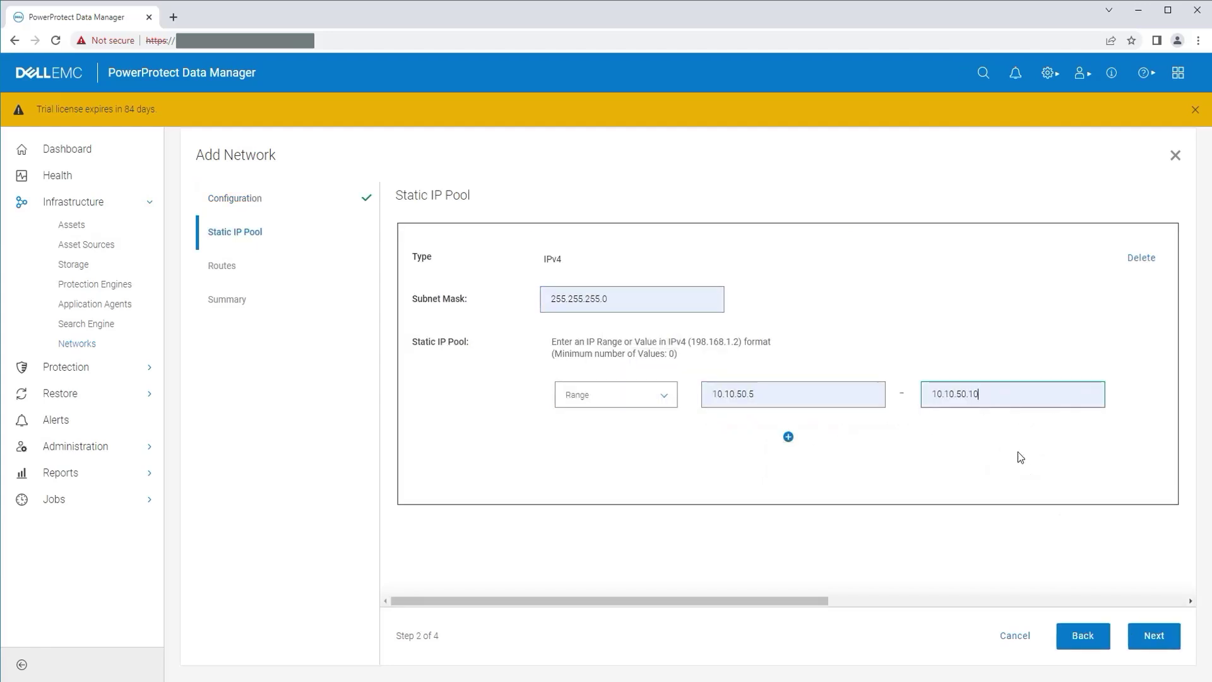
left_click(1154, 635)
left_click(1159, 636)
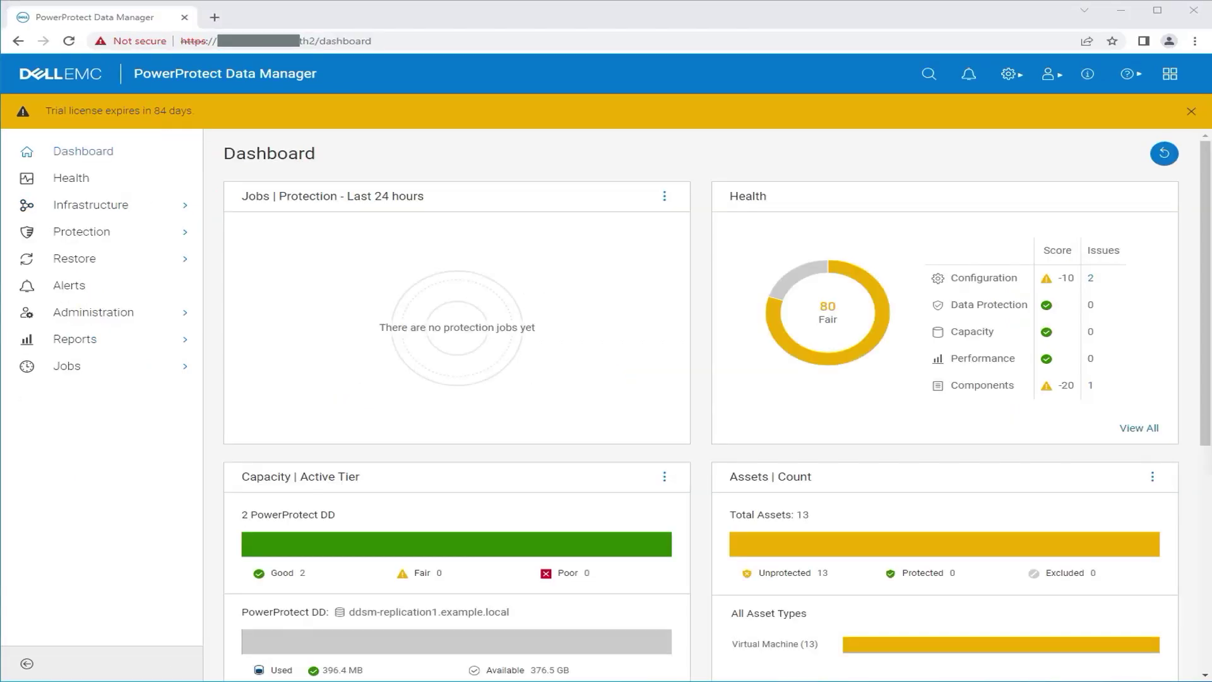
Step: Start adding a VM Direct protection engine from the infrastructure's protection engines
left_click(113, 213)
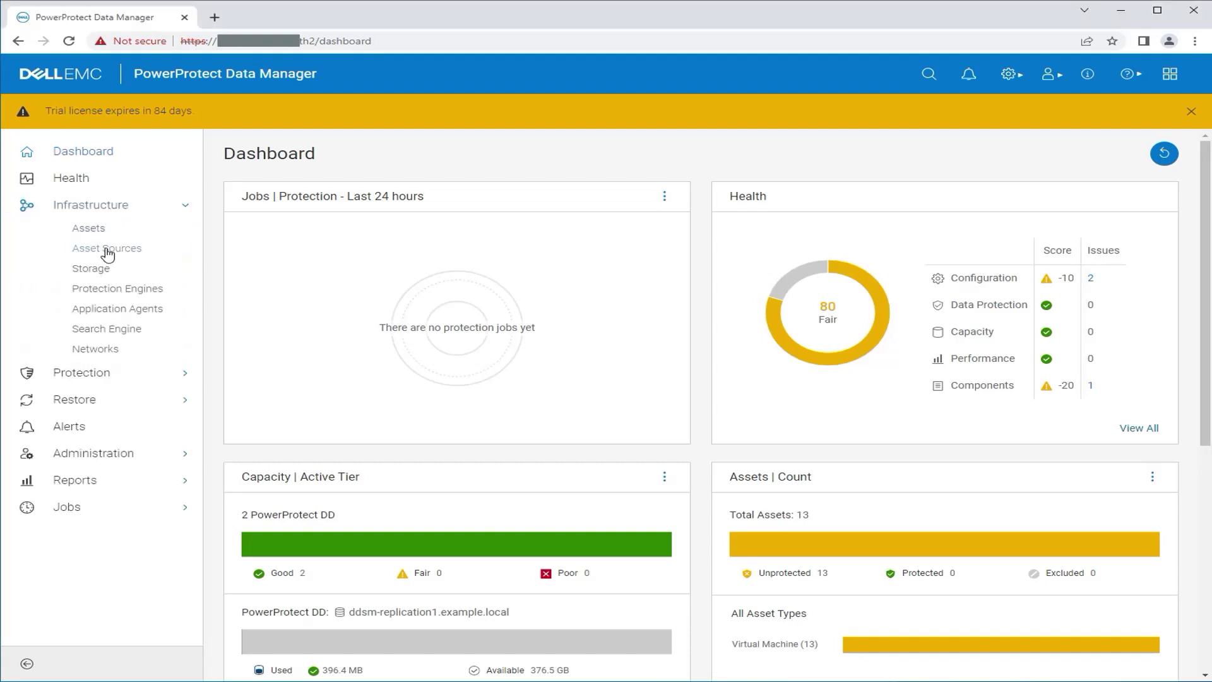
left_click(119, 291)
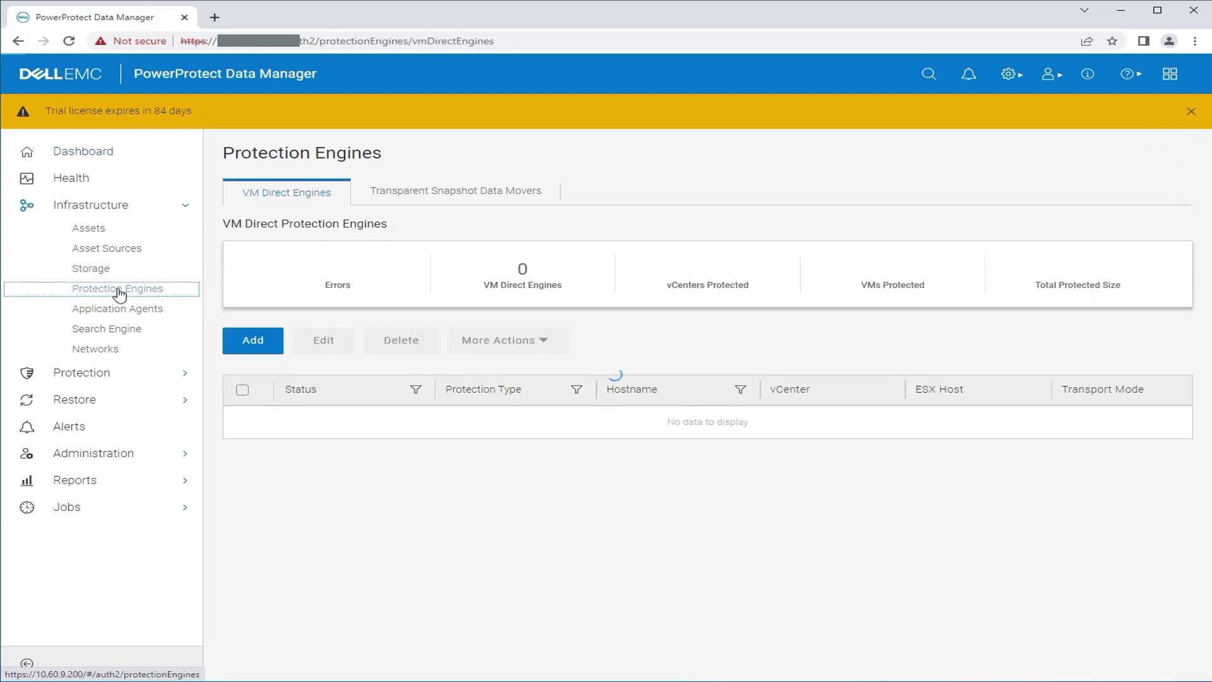
left_click(250, 341)
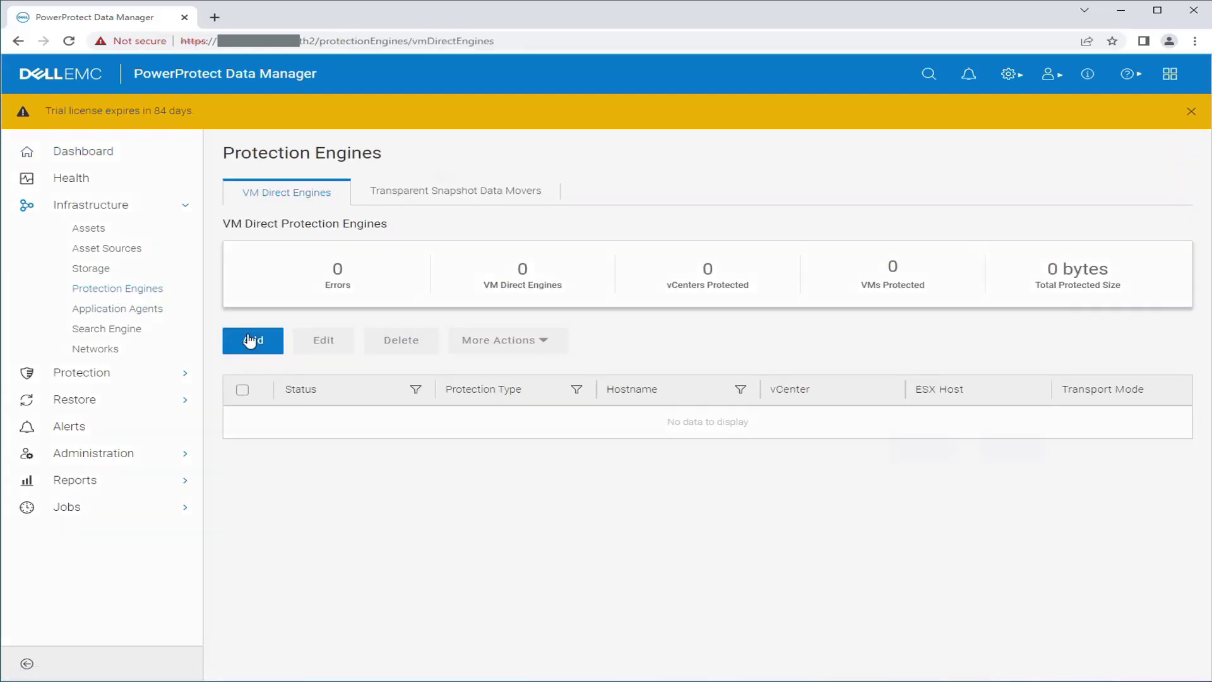
Step: Enter host name ppvproxy1.example.local with the management gateway, IP address and primary DNS, and continue to the engine's networks configuration
left_click(473, 374)
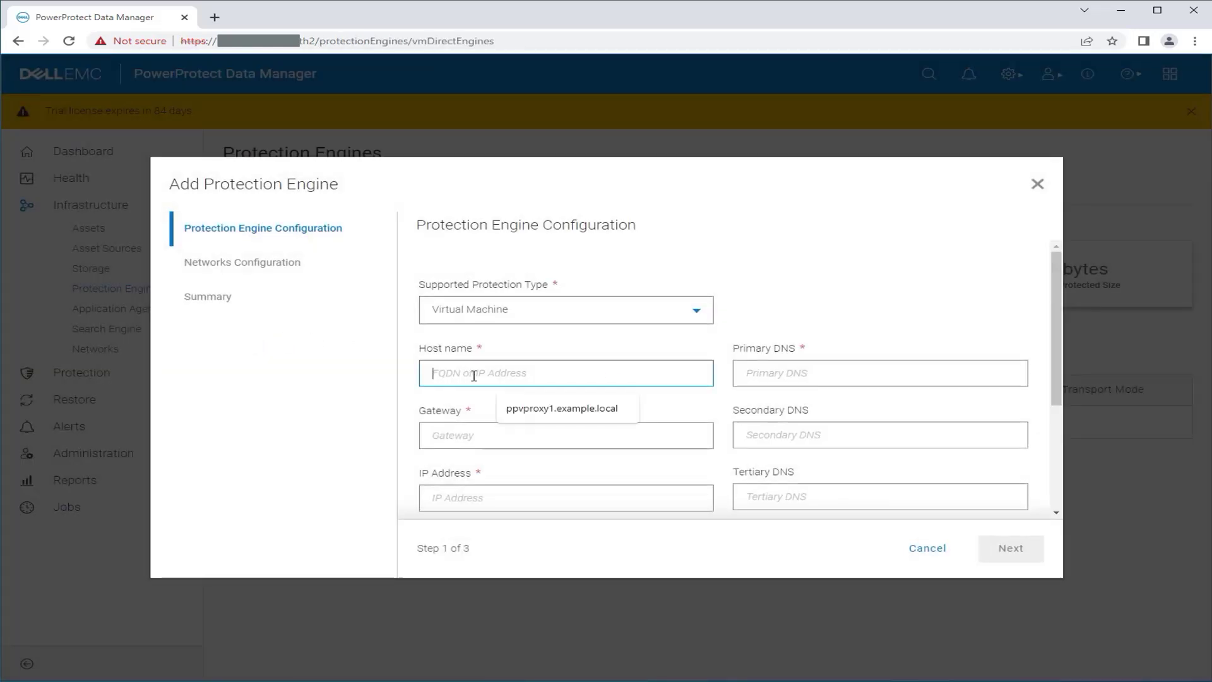
left_click(536, 409)
left_click_drag(568, 377, 416, 370)
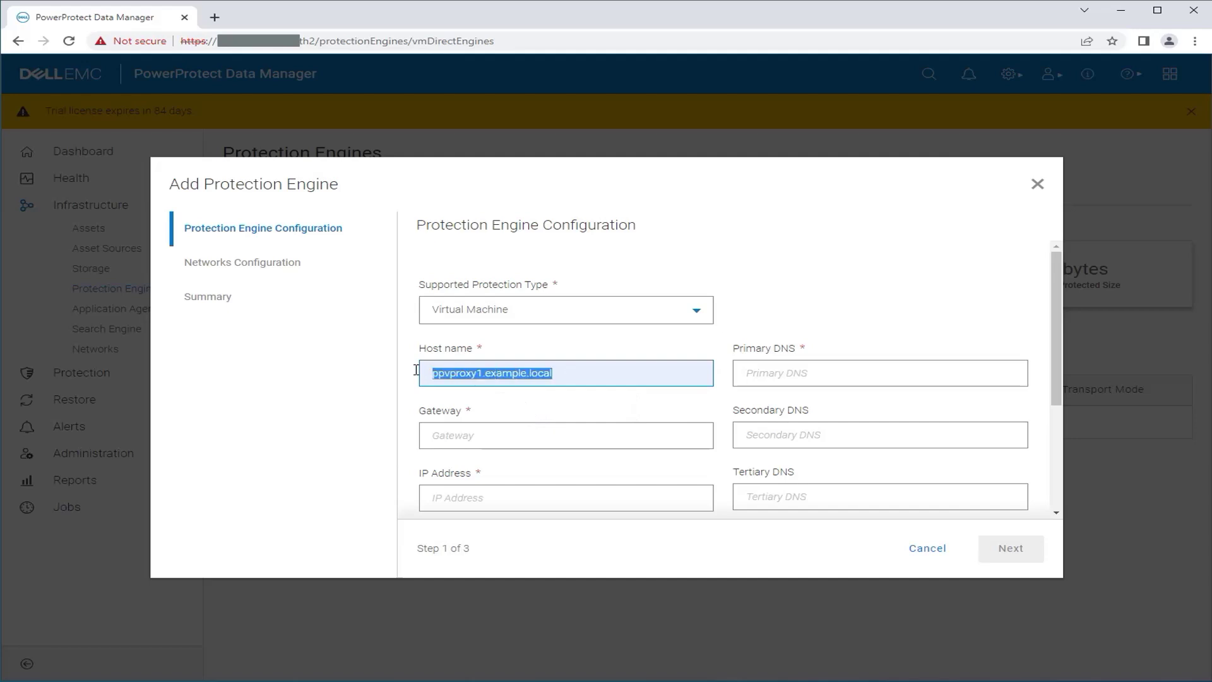
left_click(489, 434)
left_click(523, 490)
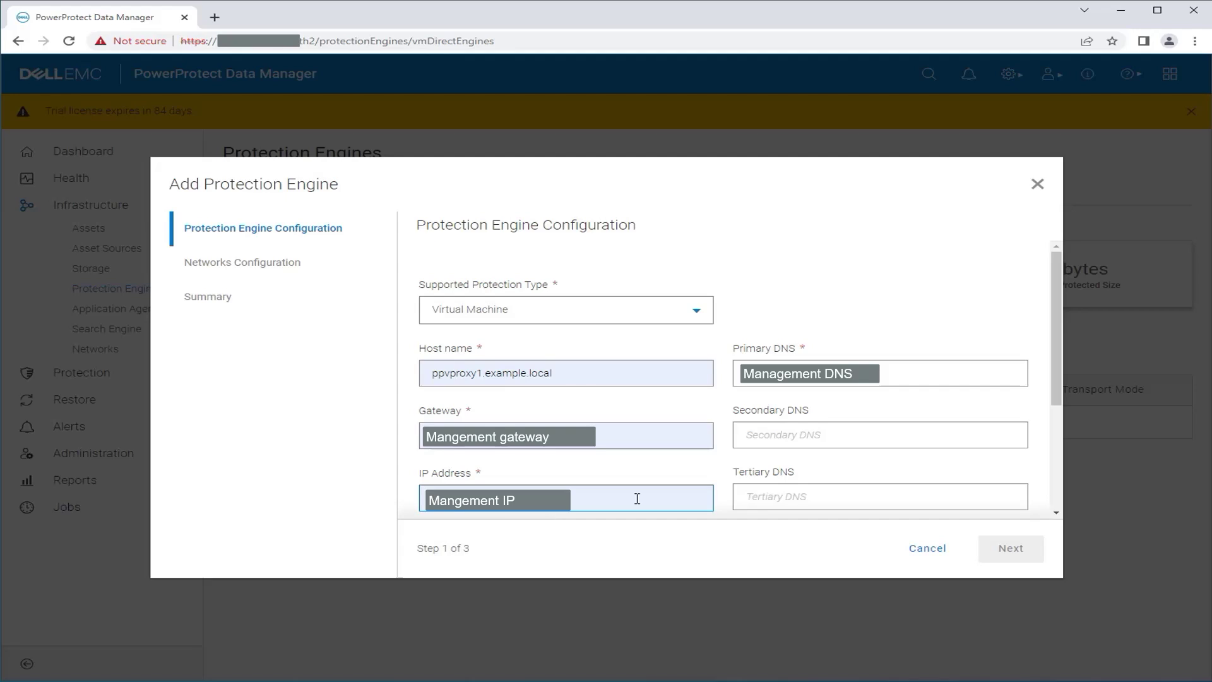
scroll(1021, 349, "down", 3)
left_click(1026, 559)
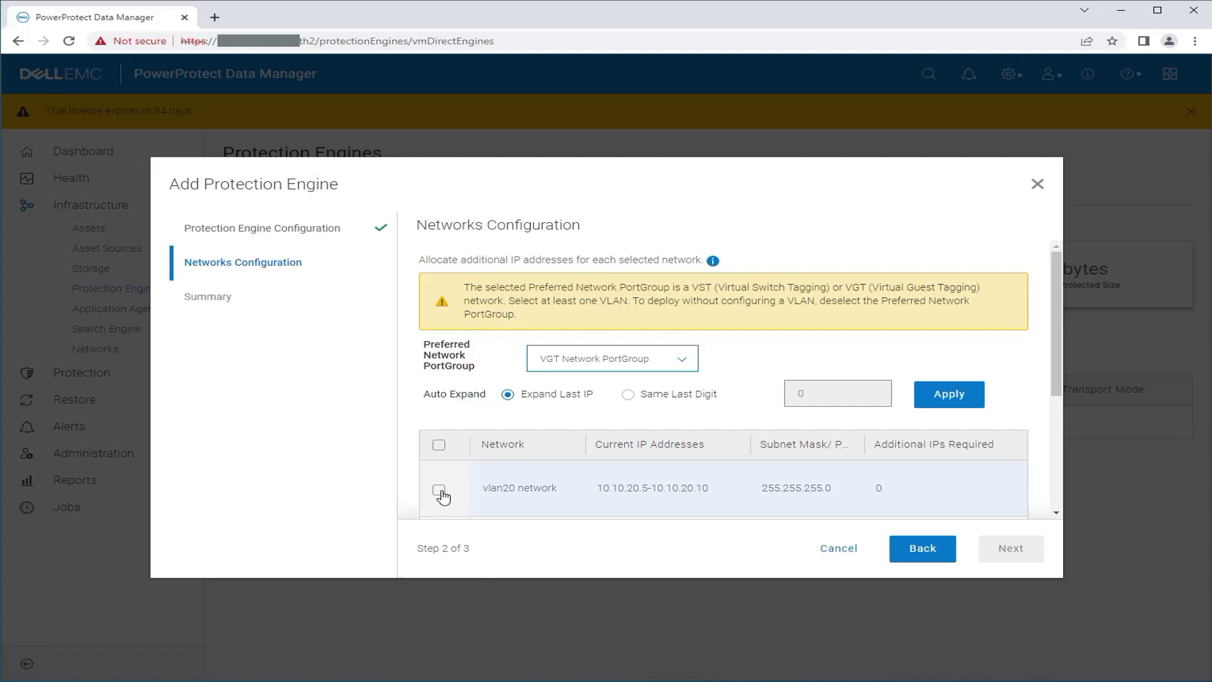
Step: Select vlan30 network for the ppvproxy1 engine's networks configuration and finish adding the protection engine
left_click(1057, 365)
left_click_drag(1057, 365, 1052, 410)
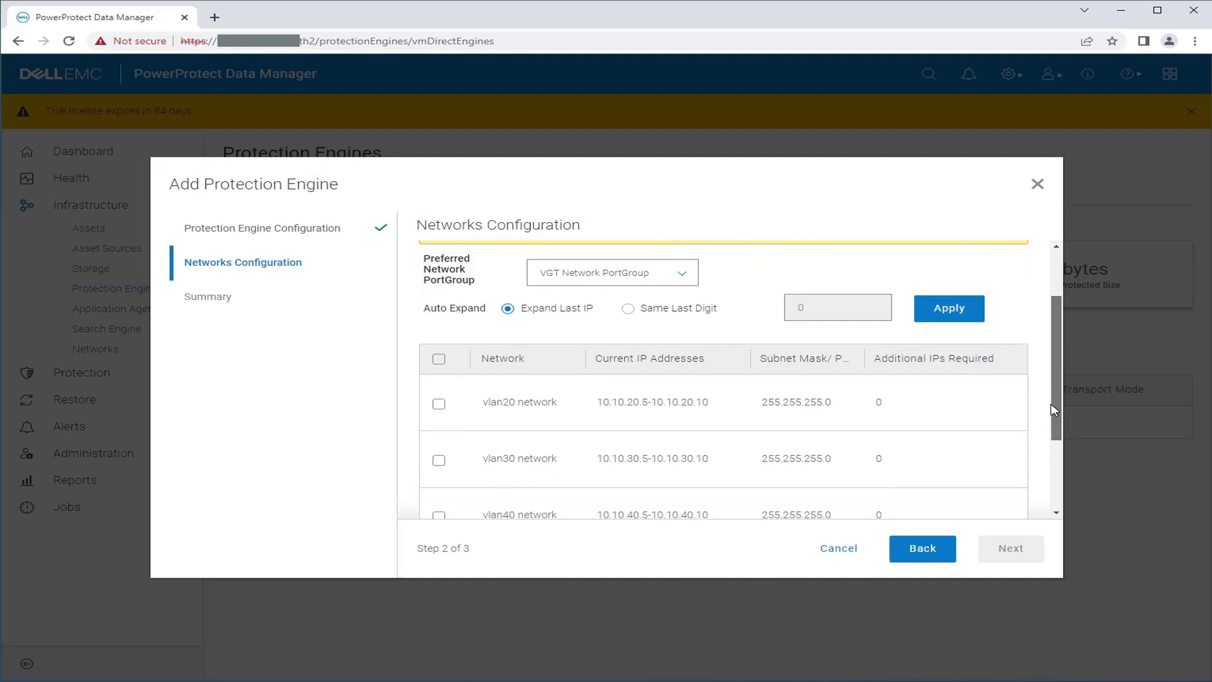
left_click(438, 460)
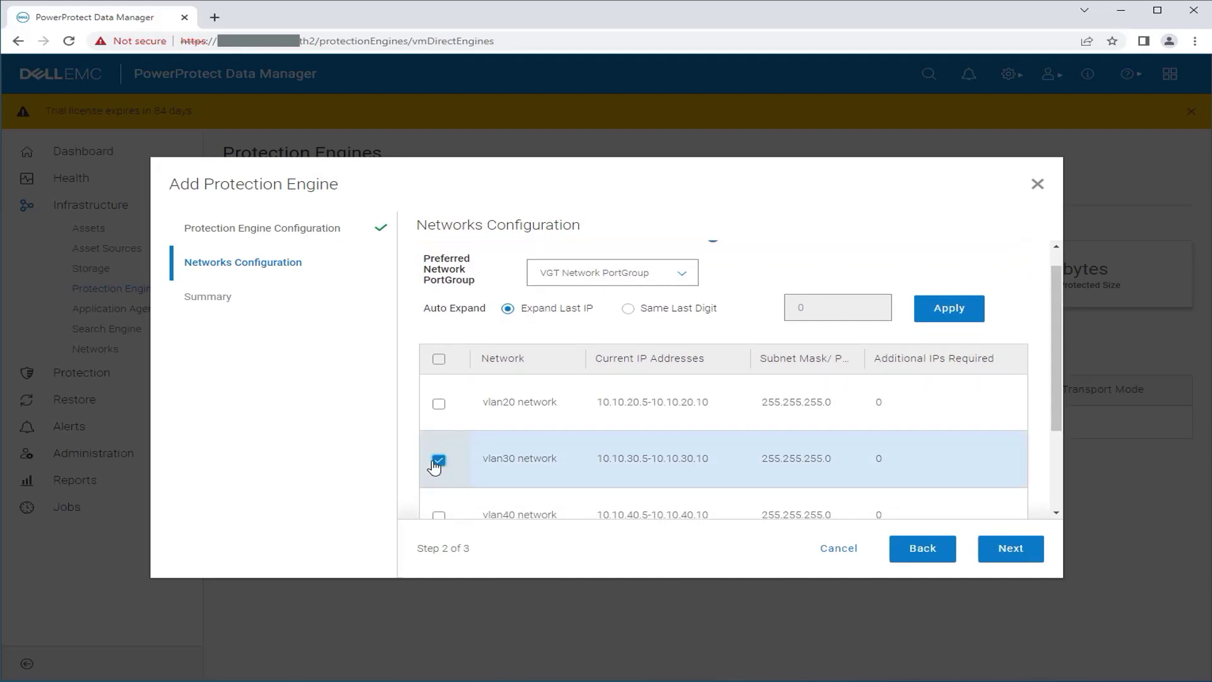
left_click(1012, 551)
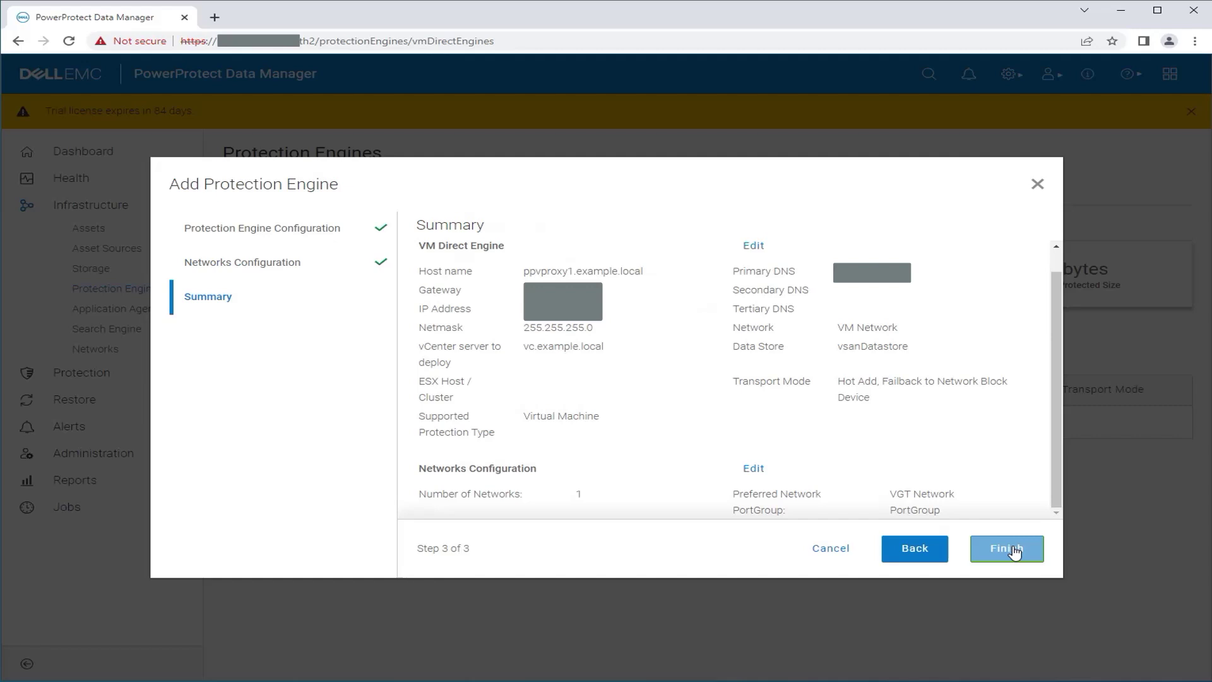
left_click(1012, 552)
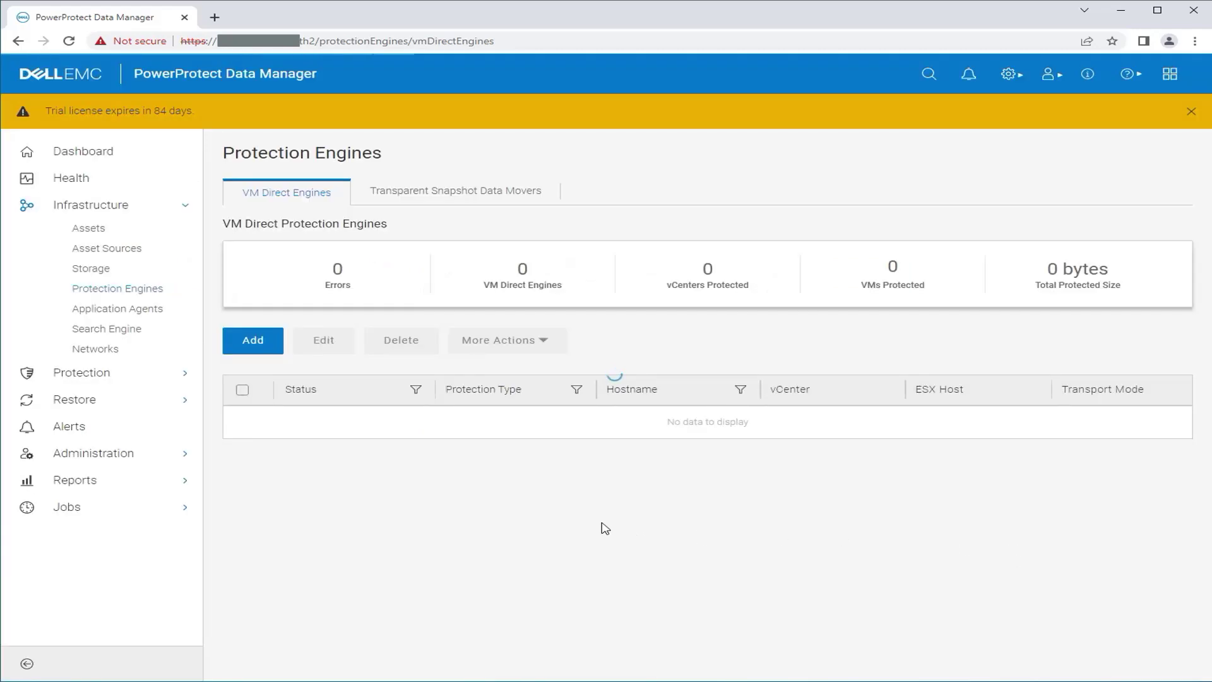
Step: Start adding a second VM Direct protection engine with host name ppvproxy2.example.local
left_click(272, 347)
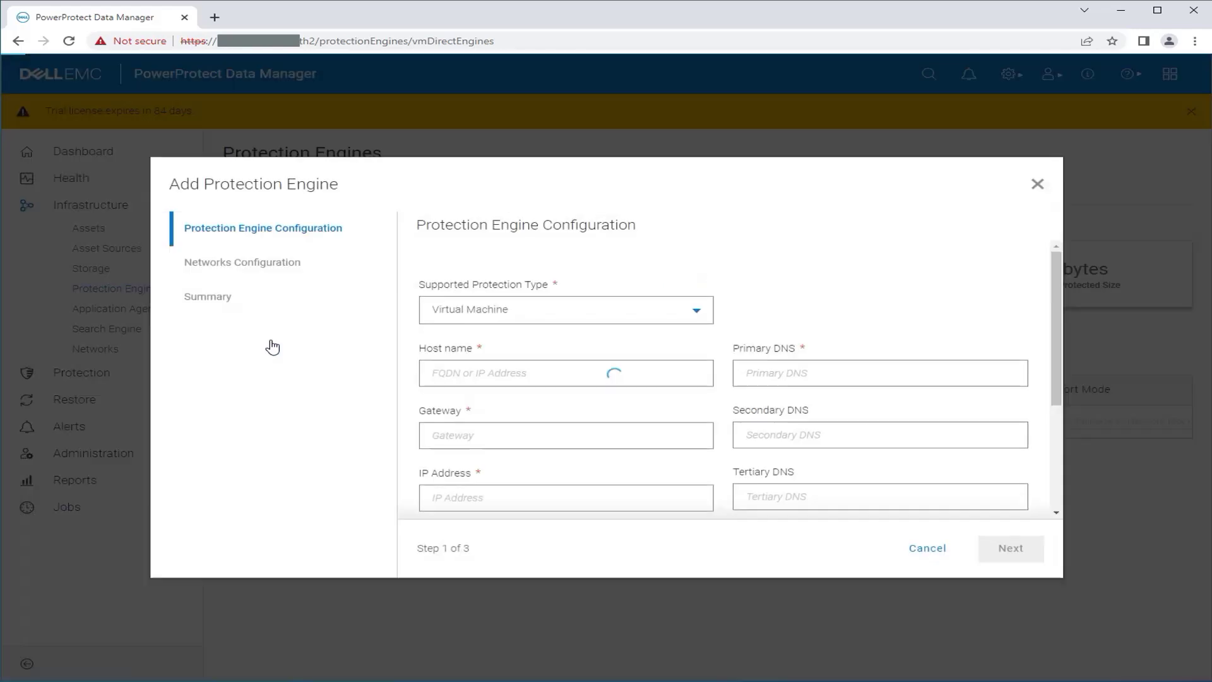
left_click(511, 370)
left_click(556, 409)
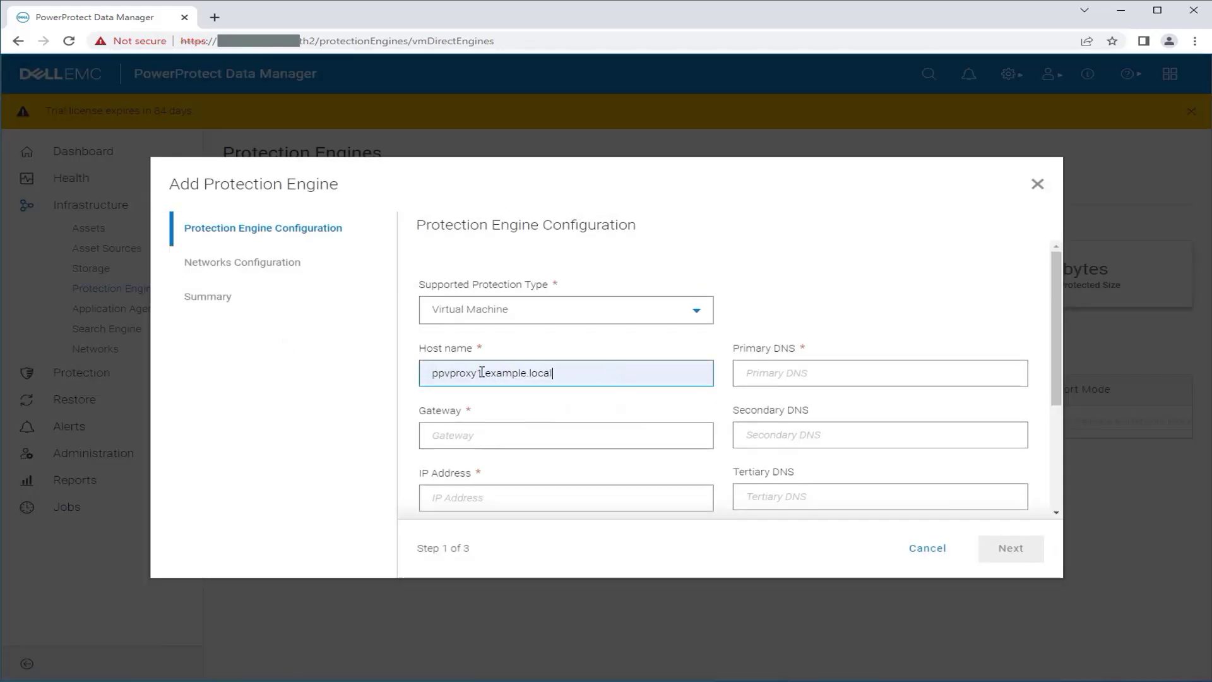
key("Delete")
type("2")
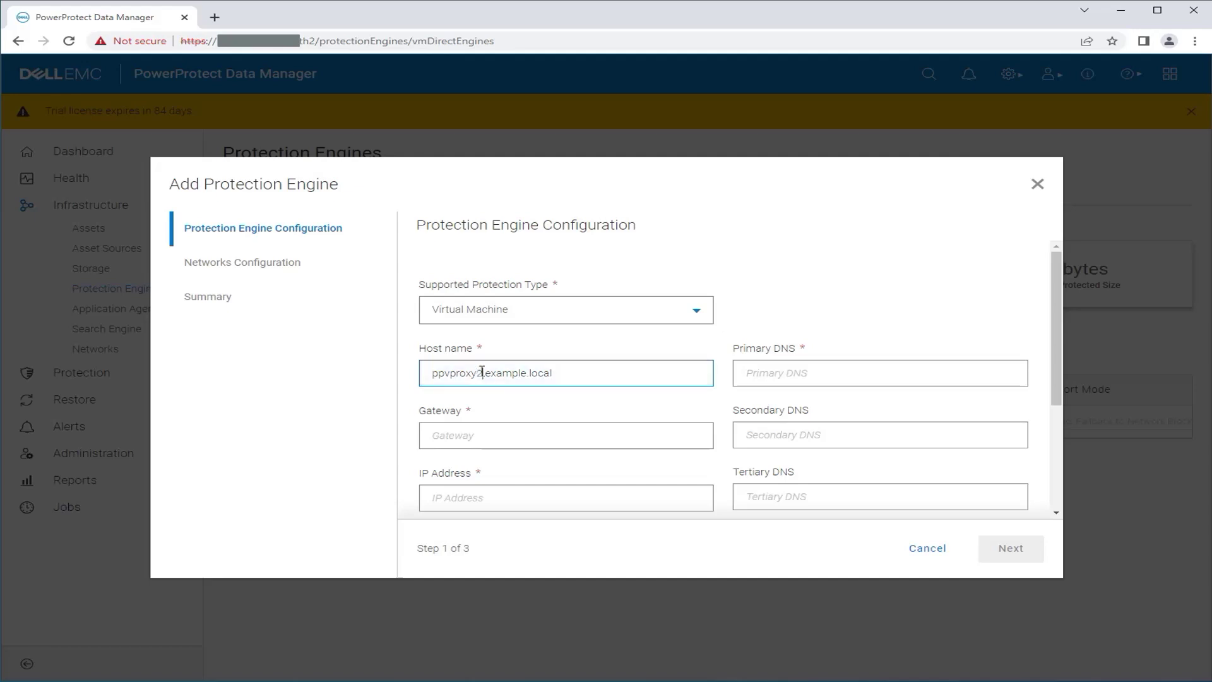
Step: Fill in the engine's primary DNS, management gateway, management IP, netmask 255.255.255.0, vCenter vc.example.local and vsanDatastore, and continue to its networks configuration
left_click(821, 373)
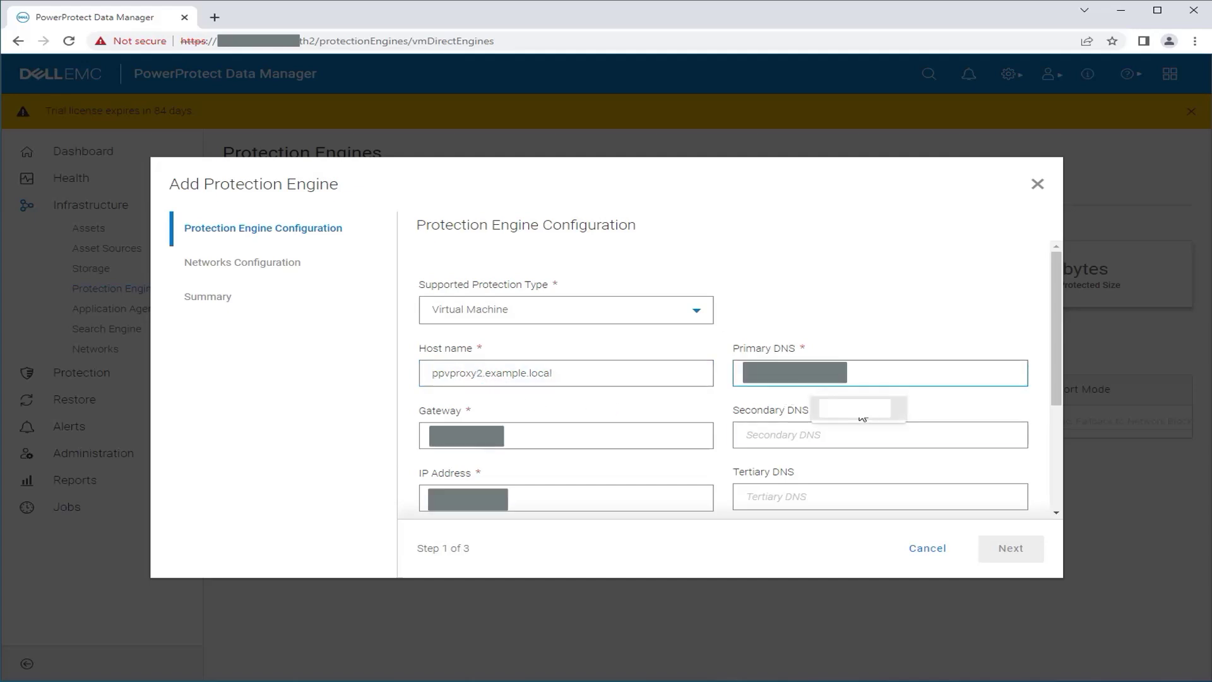
left_click(865, 420)
key("Tab")
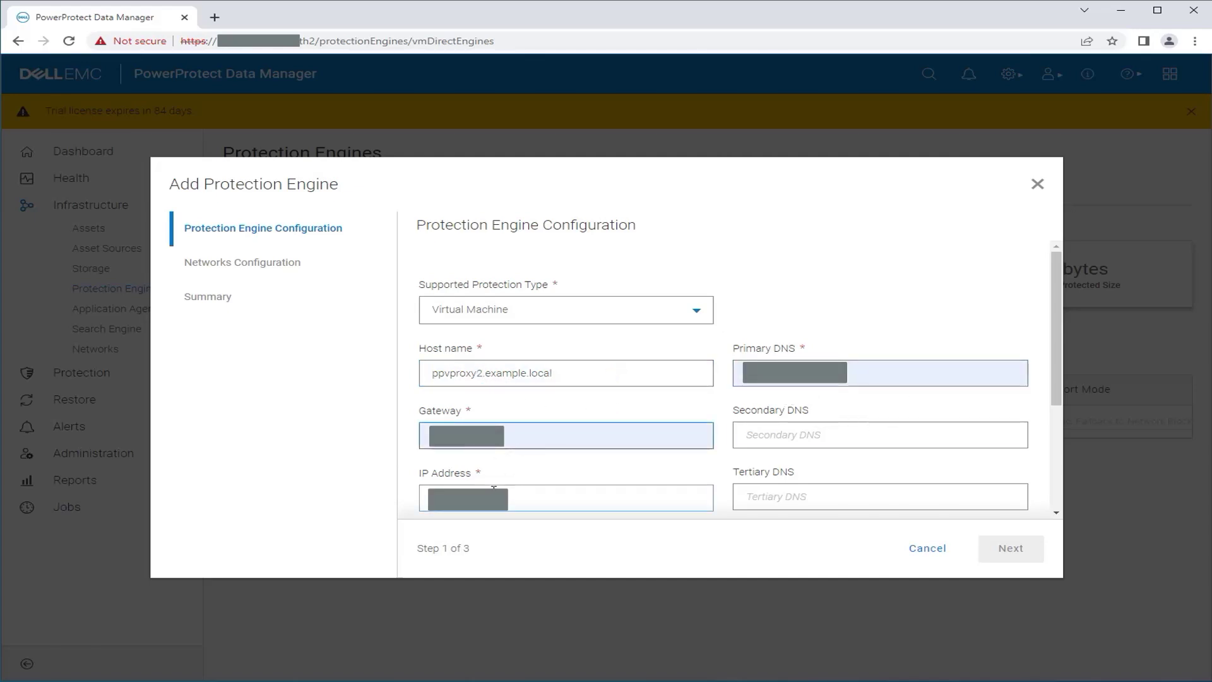
key("Tab")
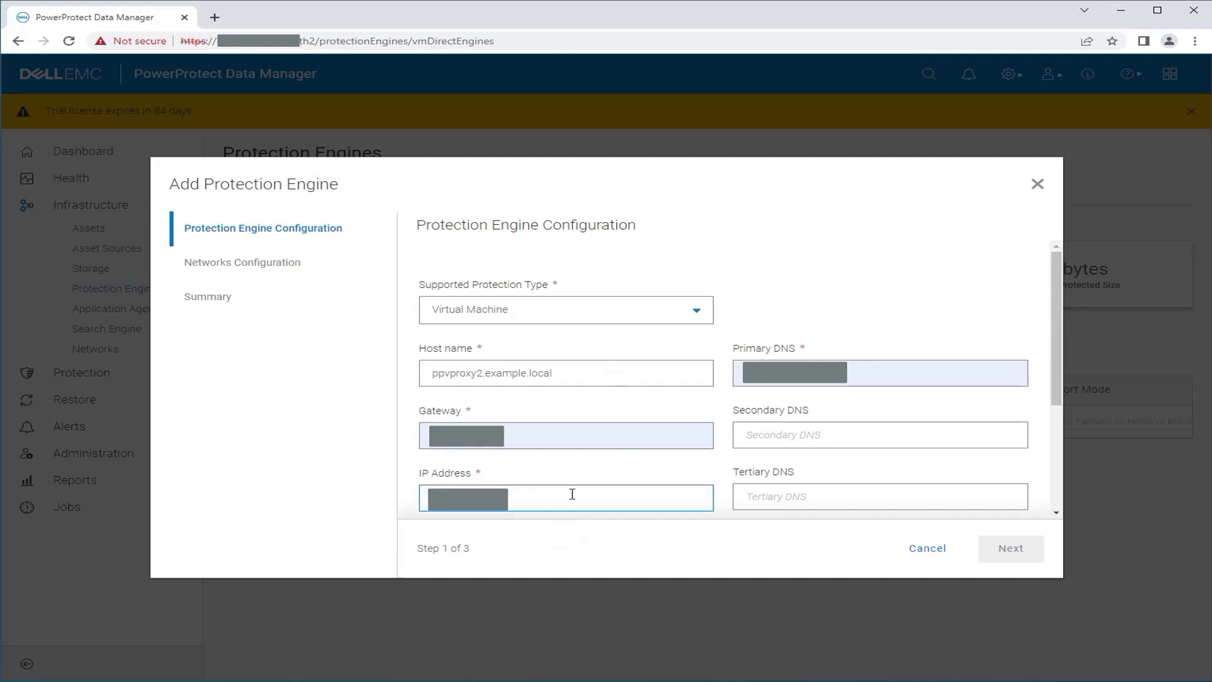
scroll(1054, 458, "down", 3)
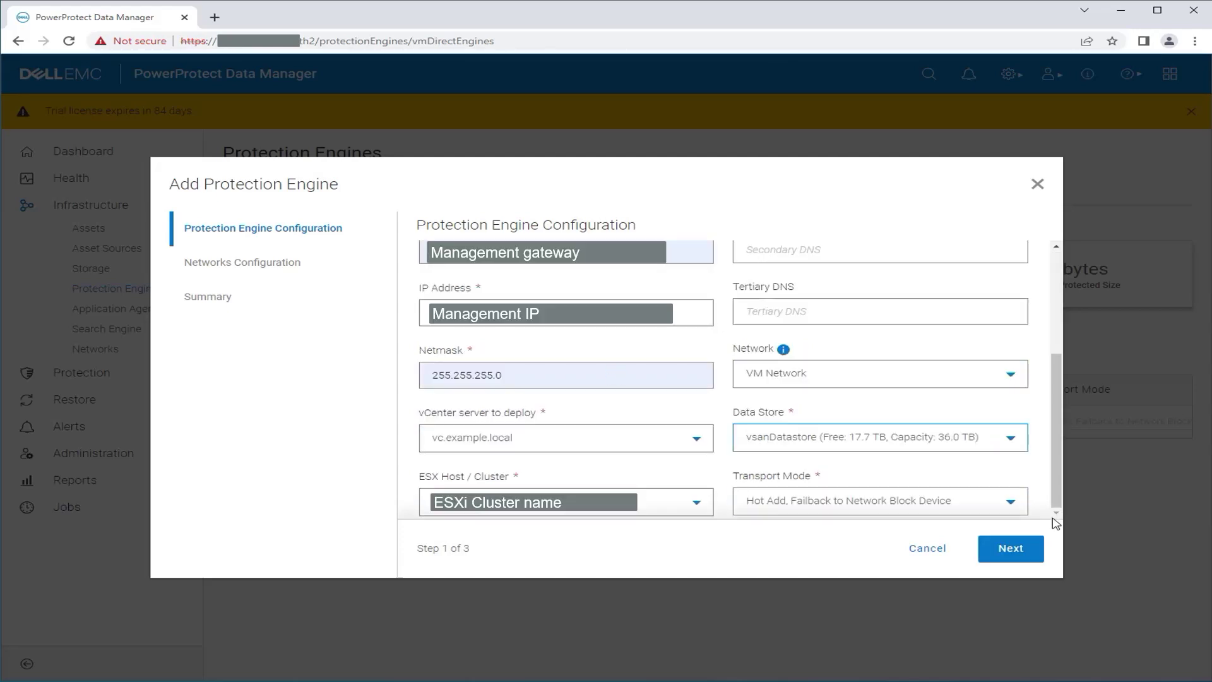
left_click(1011, 548)
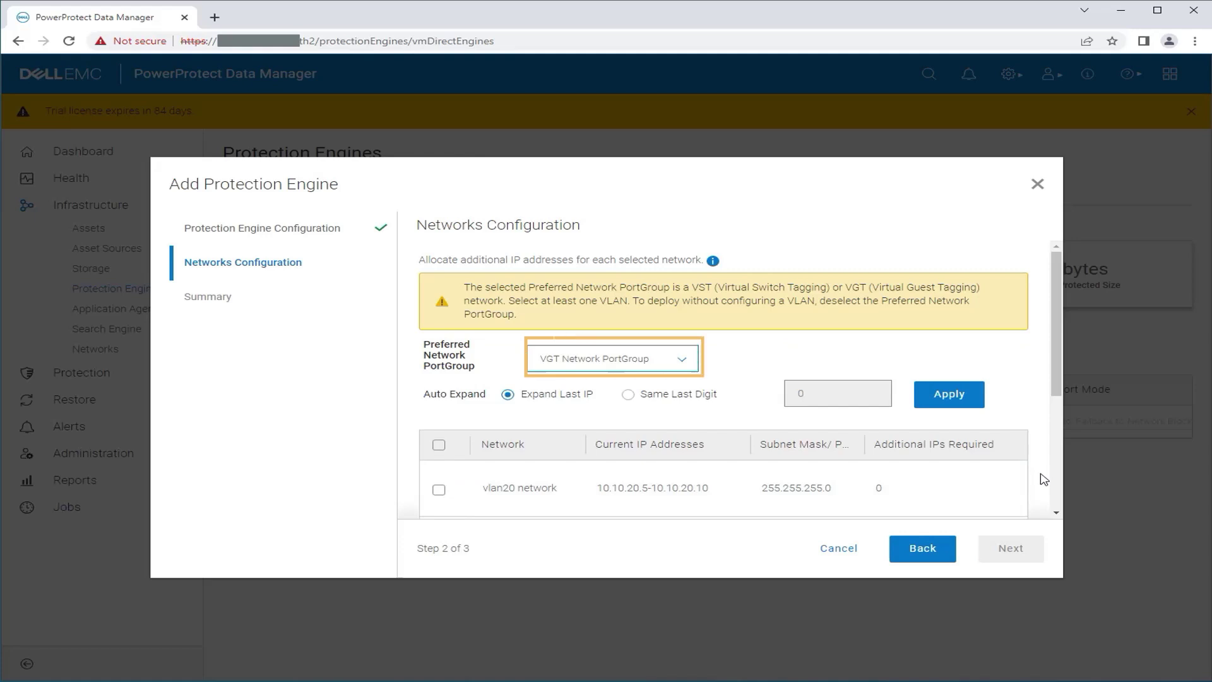
Step: Select vlan40 network for the ppvproxy2 engine's networks configuration and finish adding the protection engine
left_click(1057, 513)
scroll(1058, 515, "down", 3)
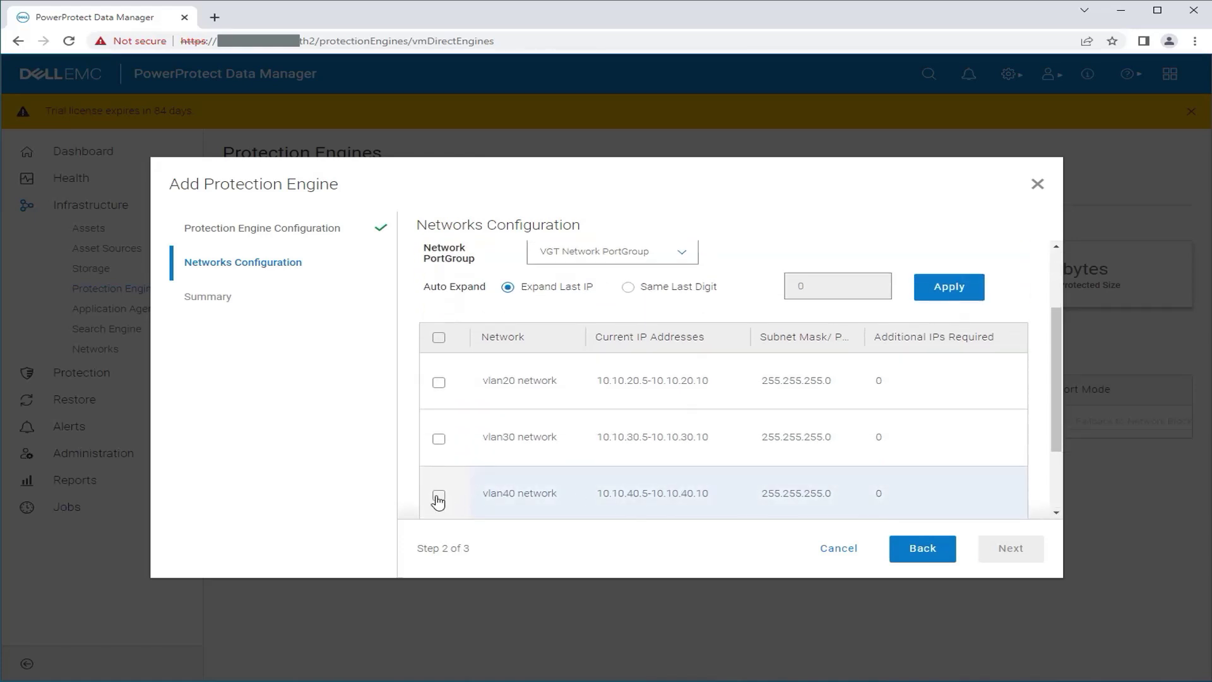
left_click(439, 495)
left_click(1000, 552)
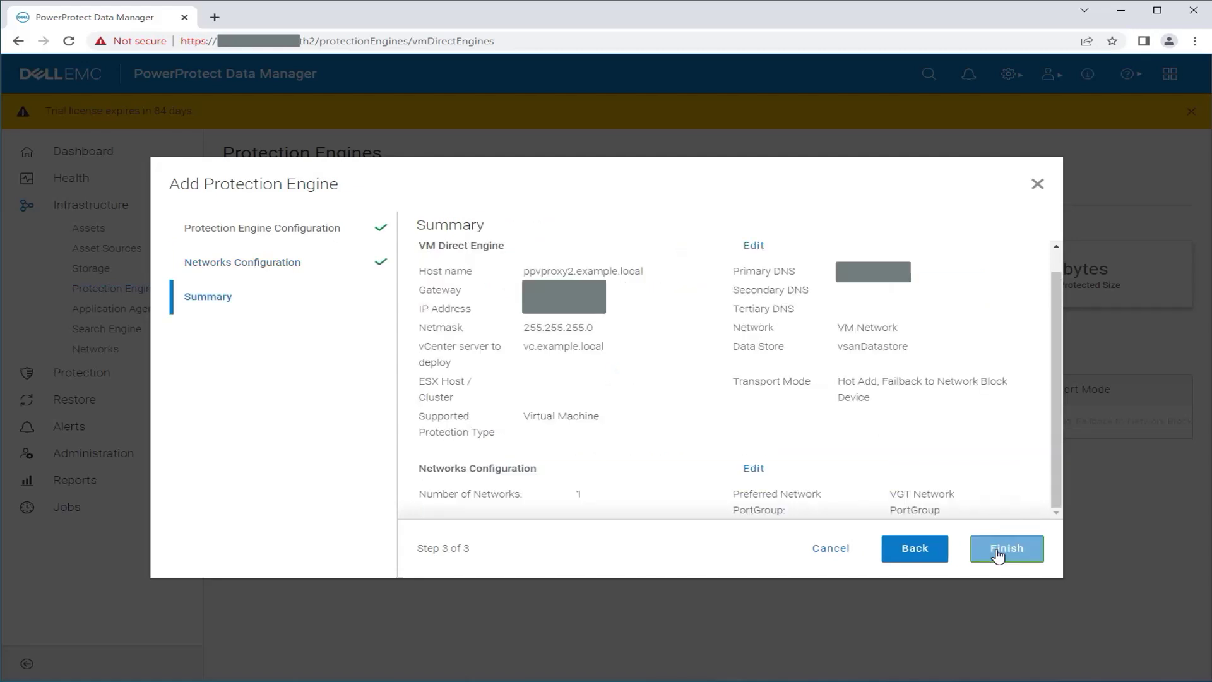
left_click(997, 553)
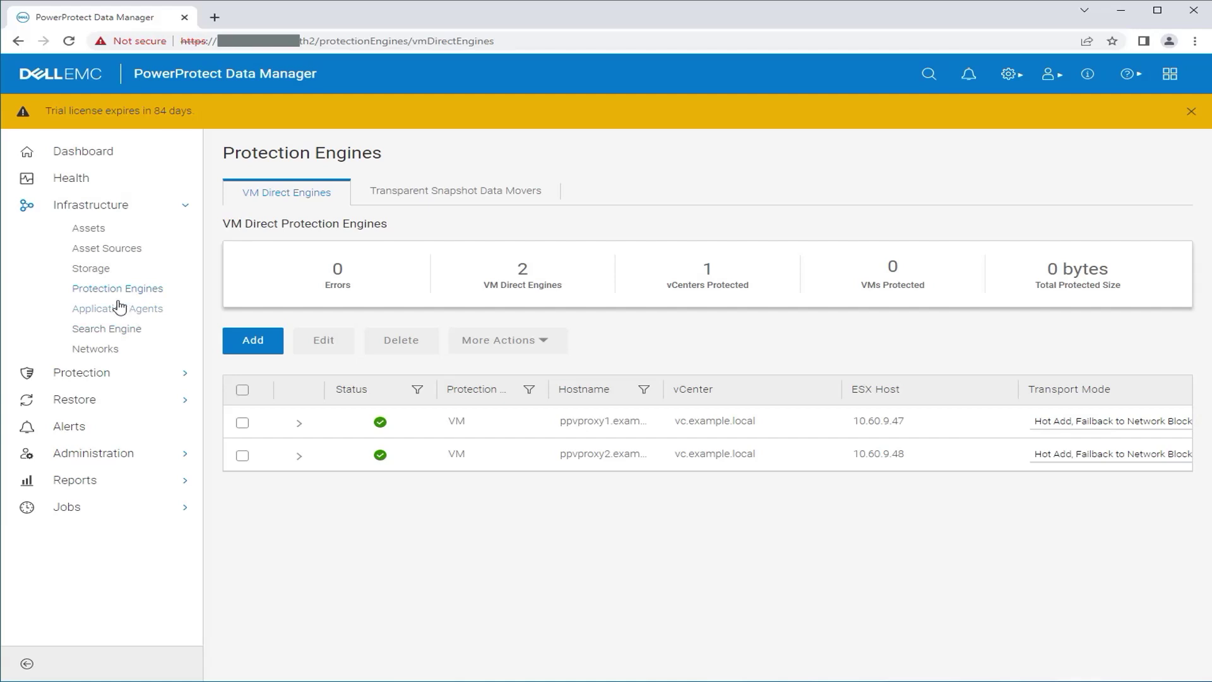
Step: Add a Virtual Machine protection policy named "vlan 30 vm backup test policy" with the Crash Consistent purpose, and continue to its assets
left_click(88, 374)
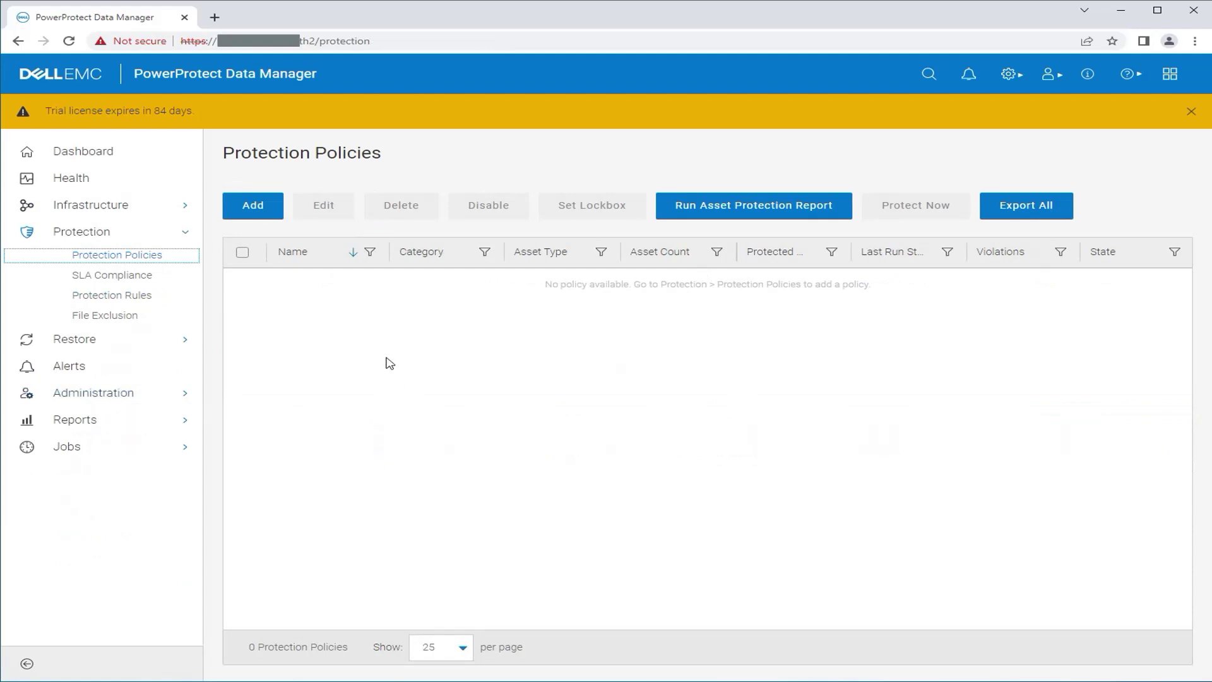
left_click(265, 208)
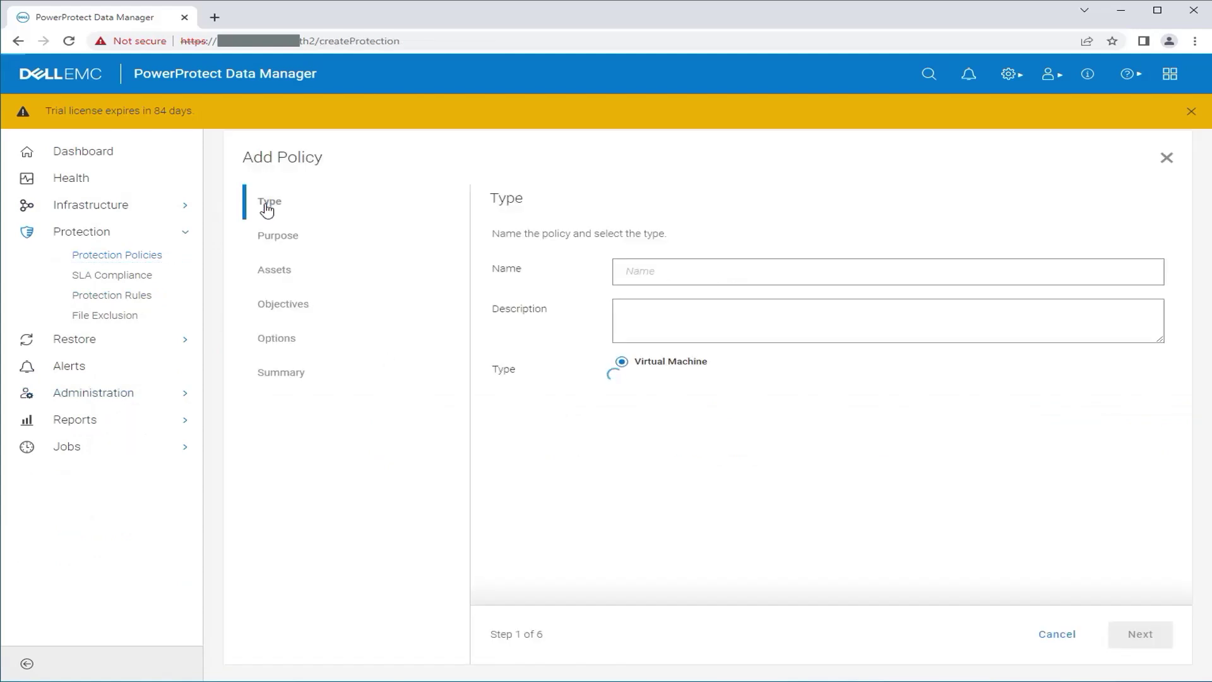
type("vlan 30 vm backup test policy")
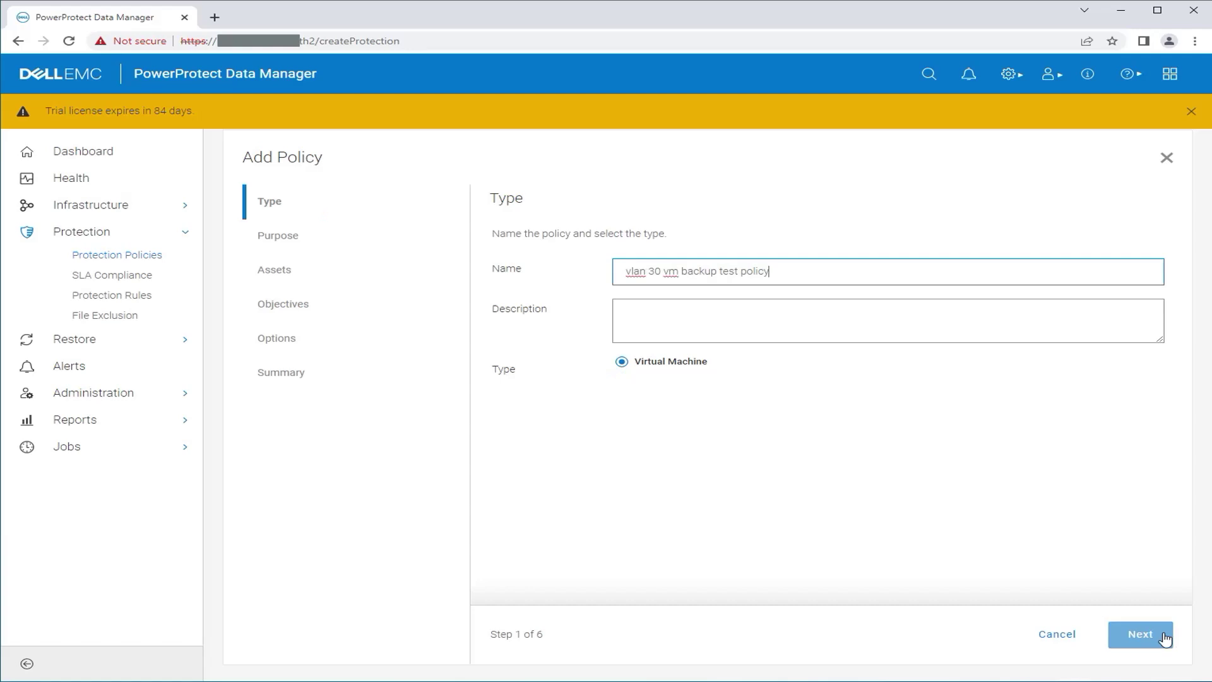
left_click(1164, 637)
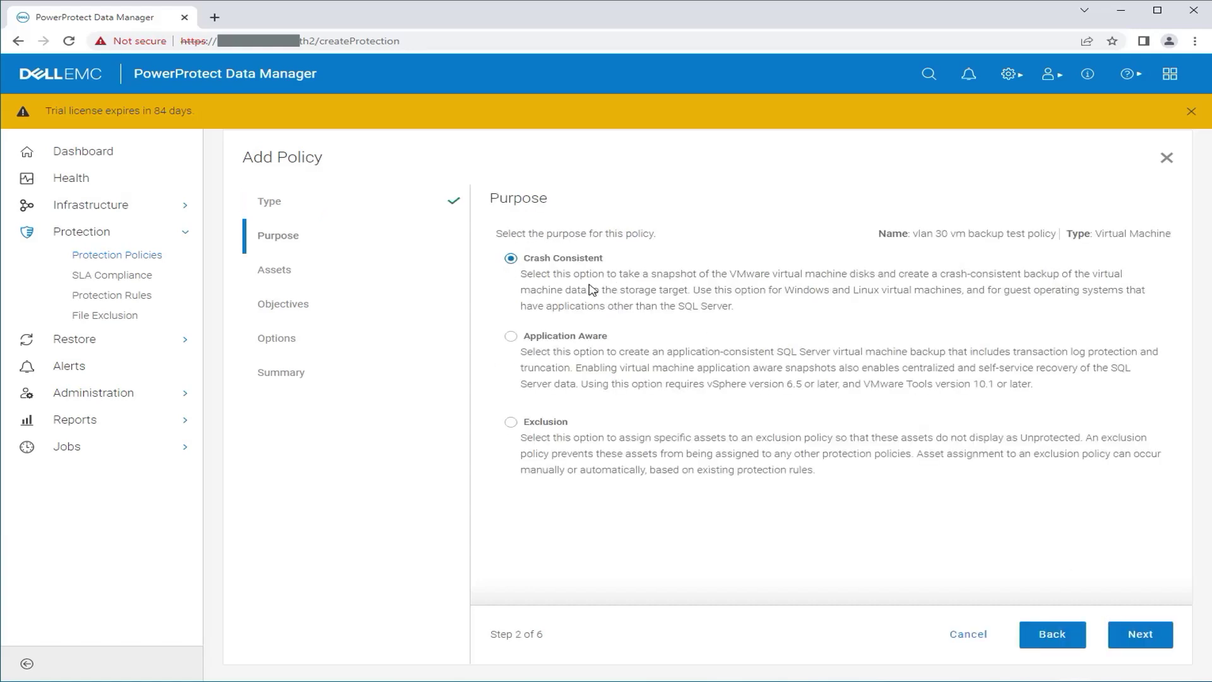
left_click(1128, 636)
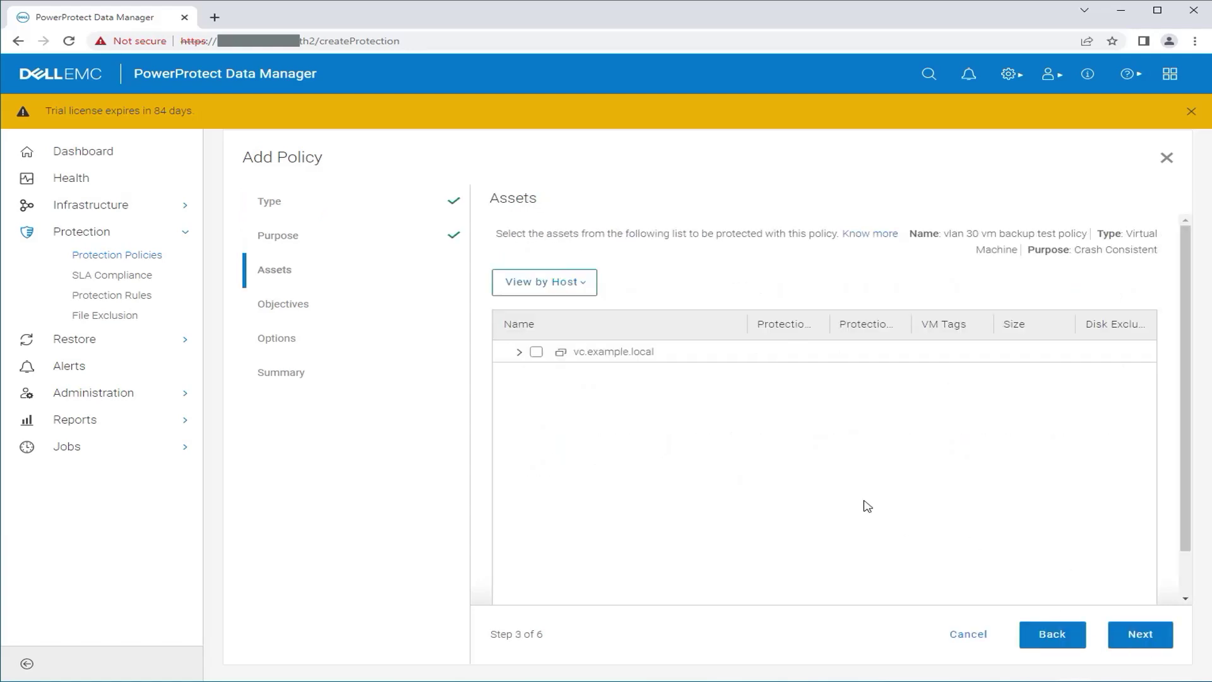
Step: Select the Win2k6-temp virtual machine under the vc.example.local ESXi cluster as the policy's asset, and continue to the objectives
left_click(519, 352)
left_click(536, 373)
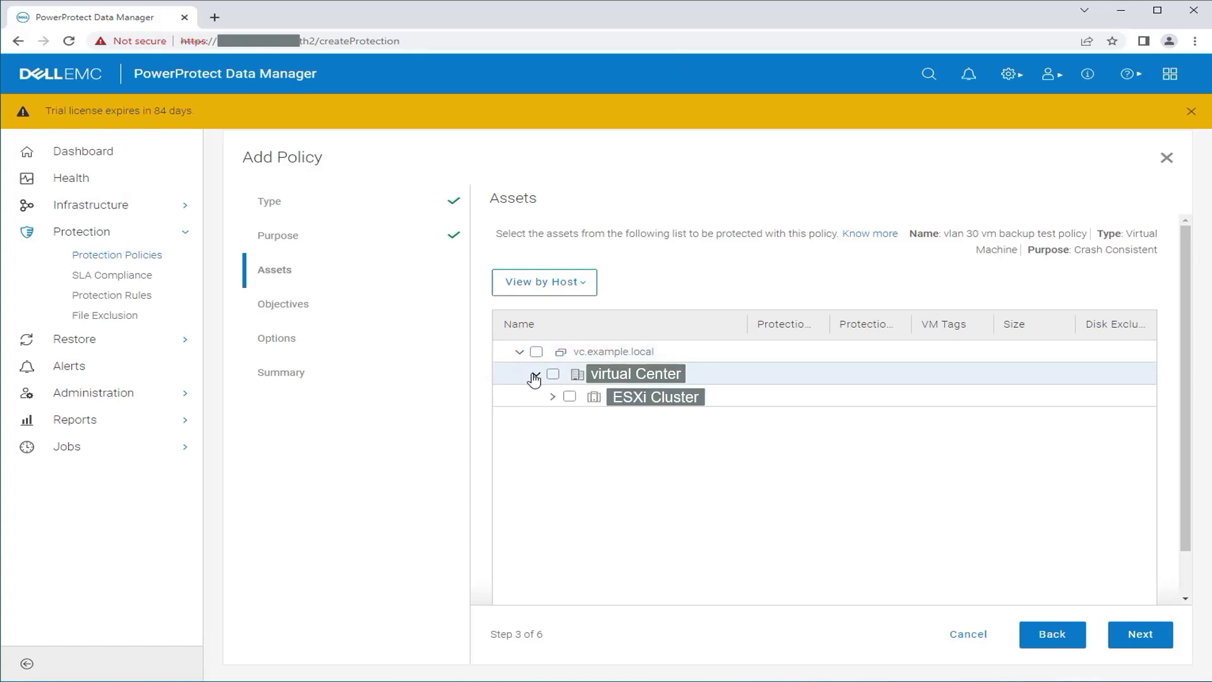
left_click(551, 397)
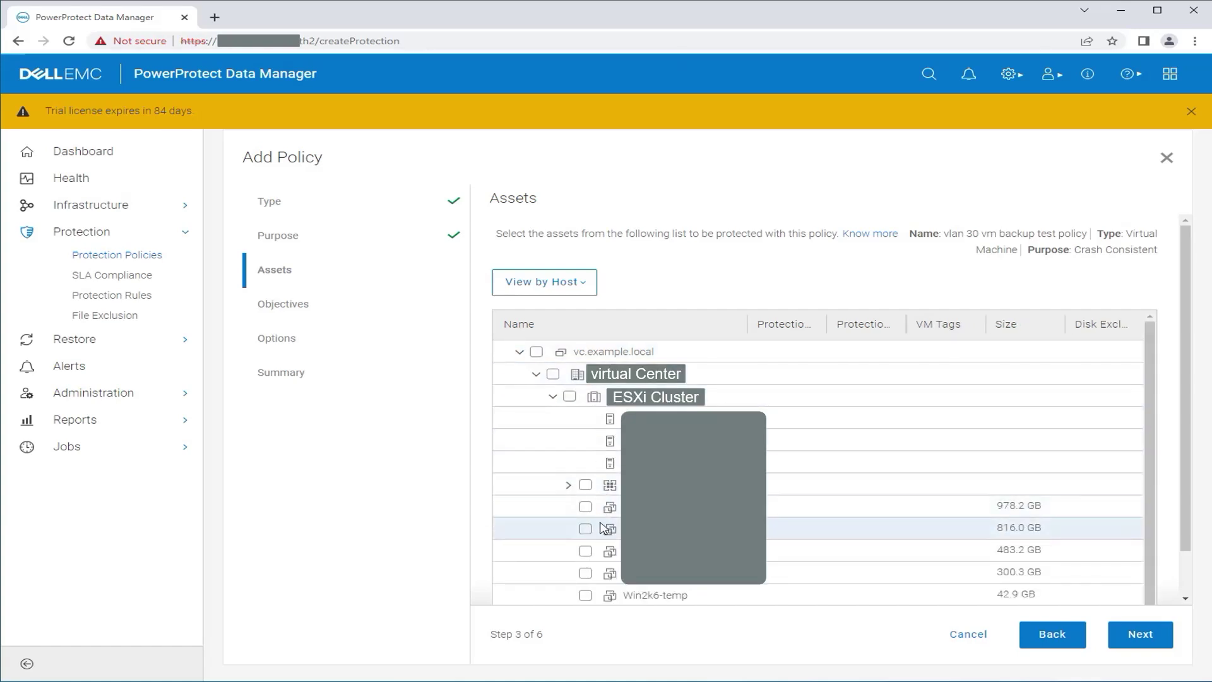
left_click(586, 595)
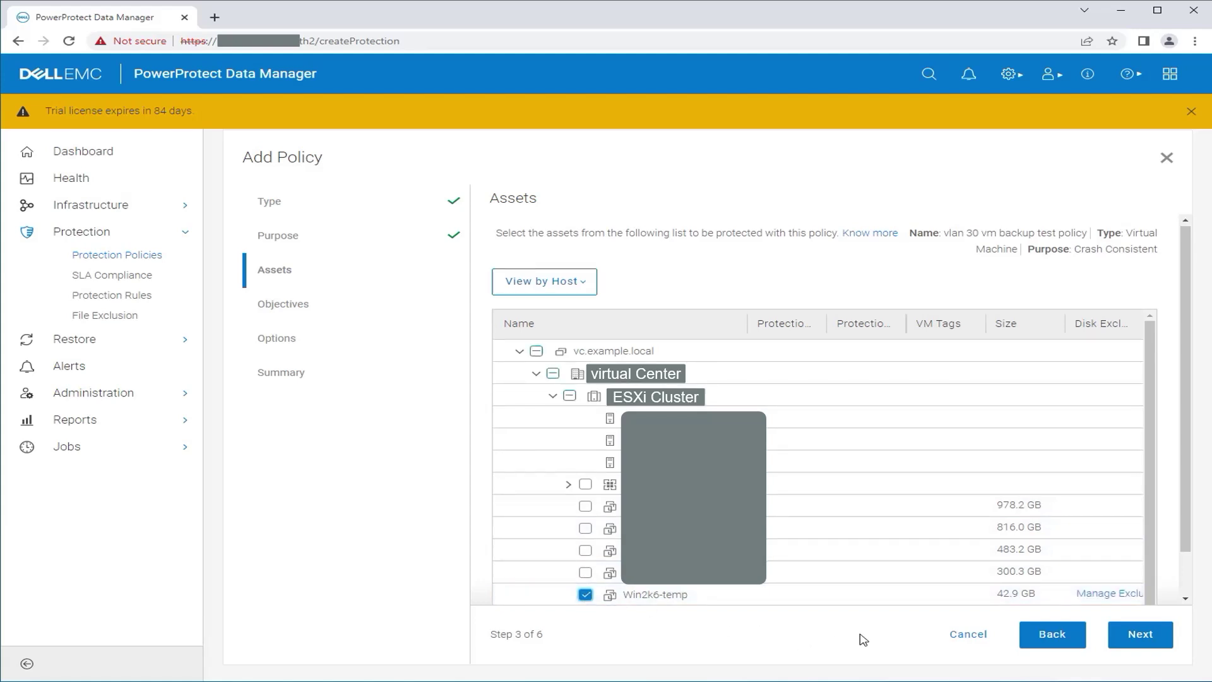
left_click(1146, 640)
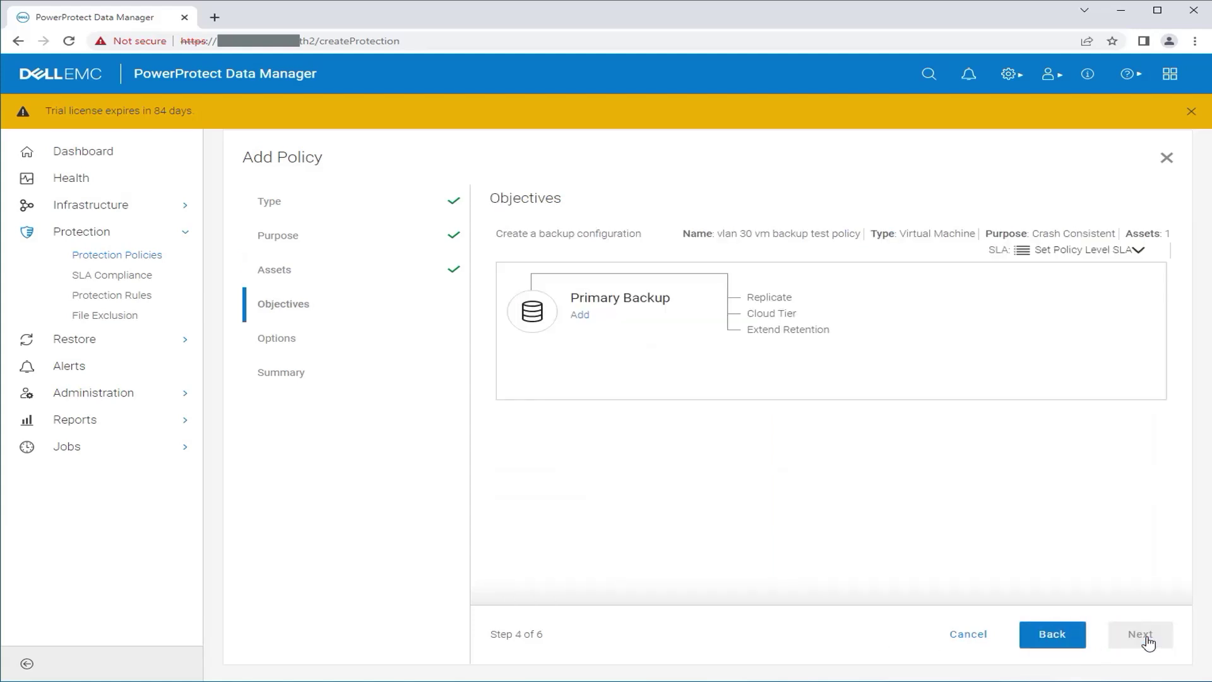
Step: Add a primary backup objective to the policy and set its network interface to 10.10.30.188 (eth3a.30)
left_click(580, 315)
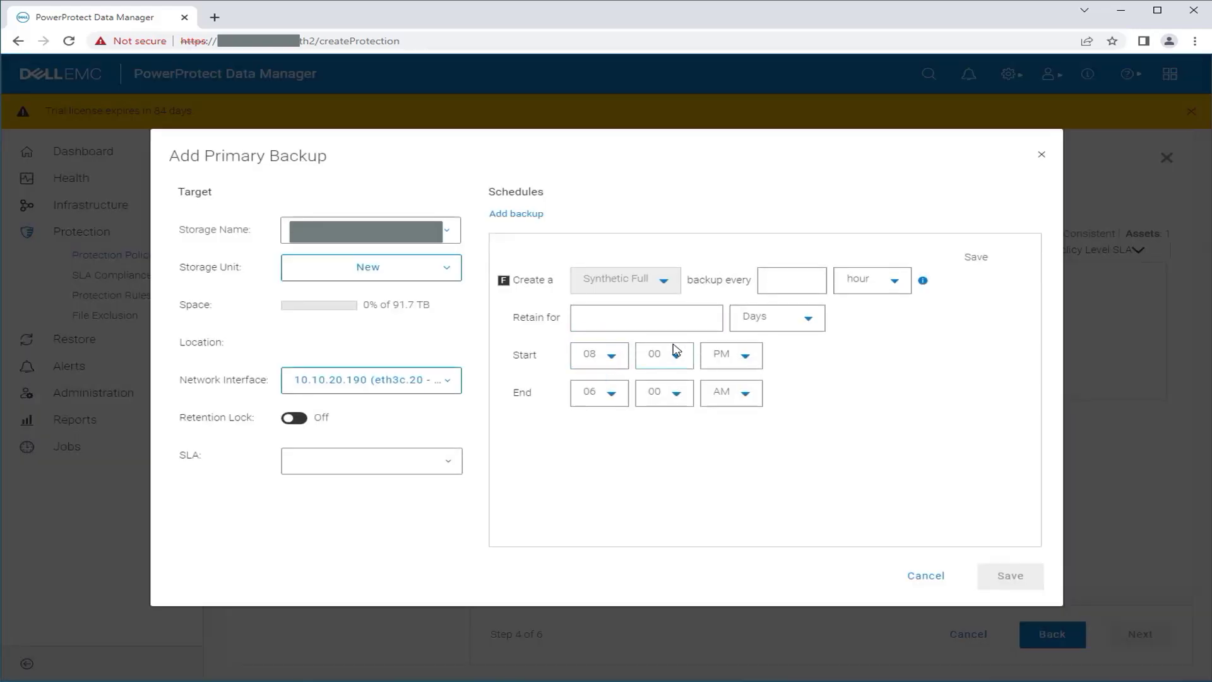
left_click(443, 383)
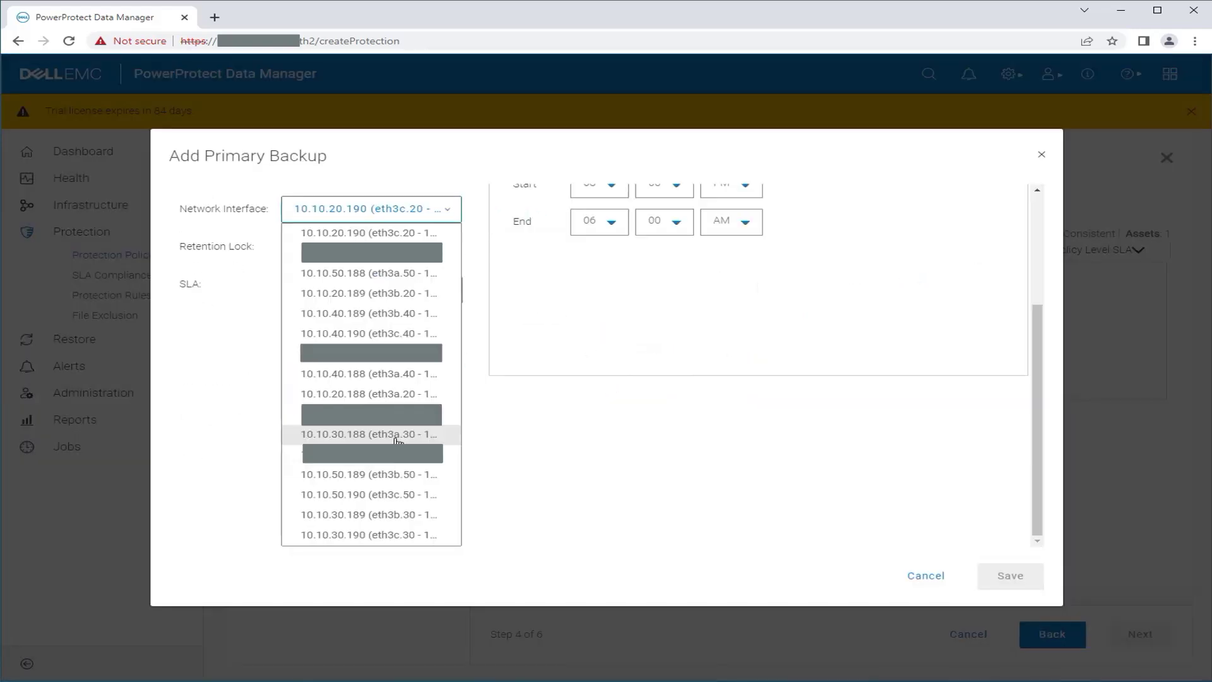
left_click(395, 435)
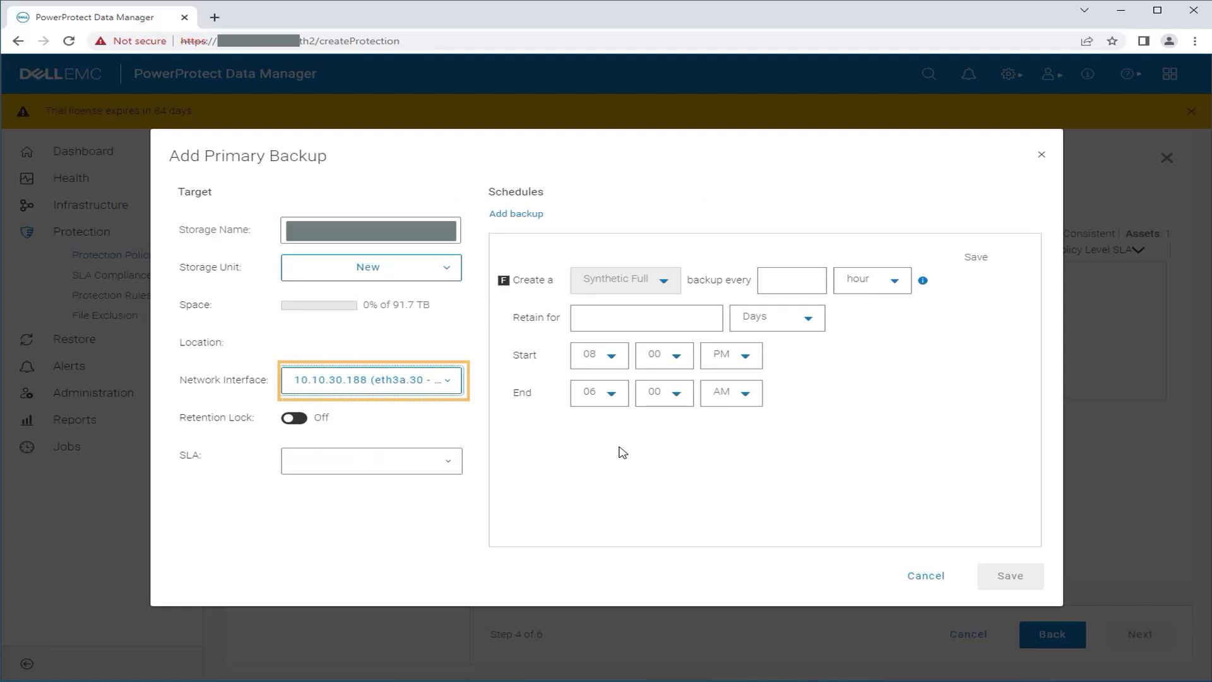
Step: Schedule the primary Synthetic Full backup every 12 hours with 2 days of retention, and save the objective
left_click(777, 279)
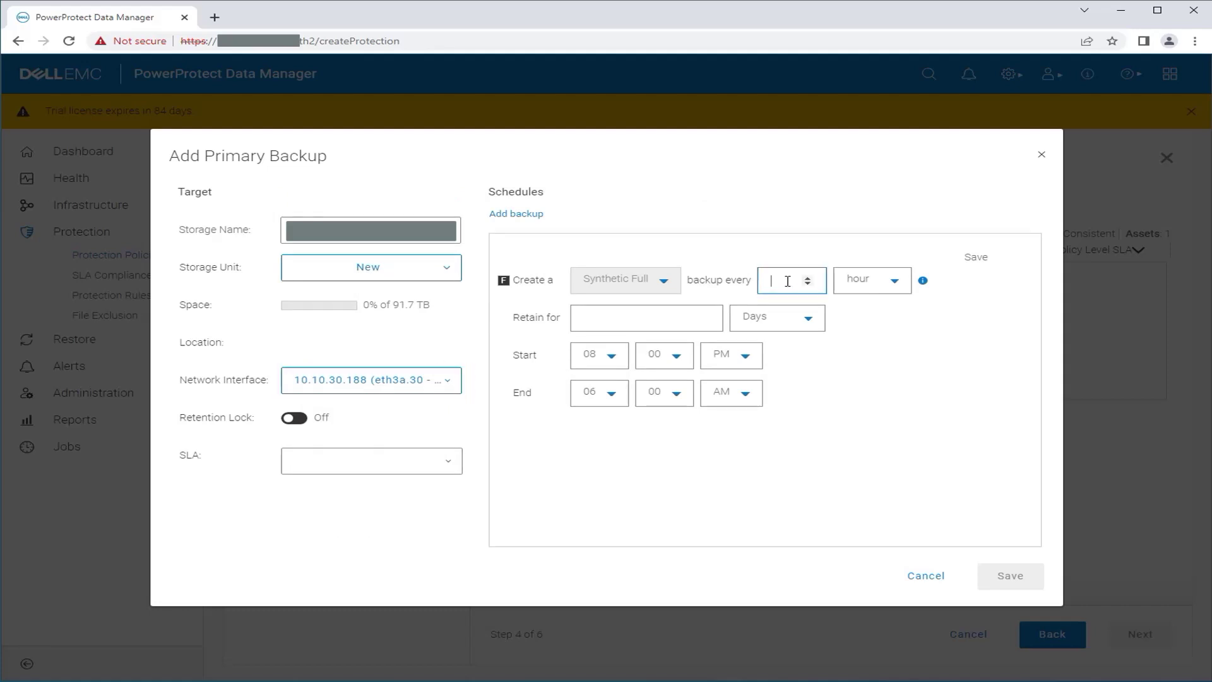
type("12")
left_click(678, 318)
type("2")
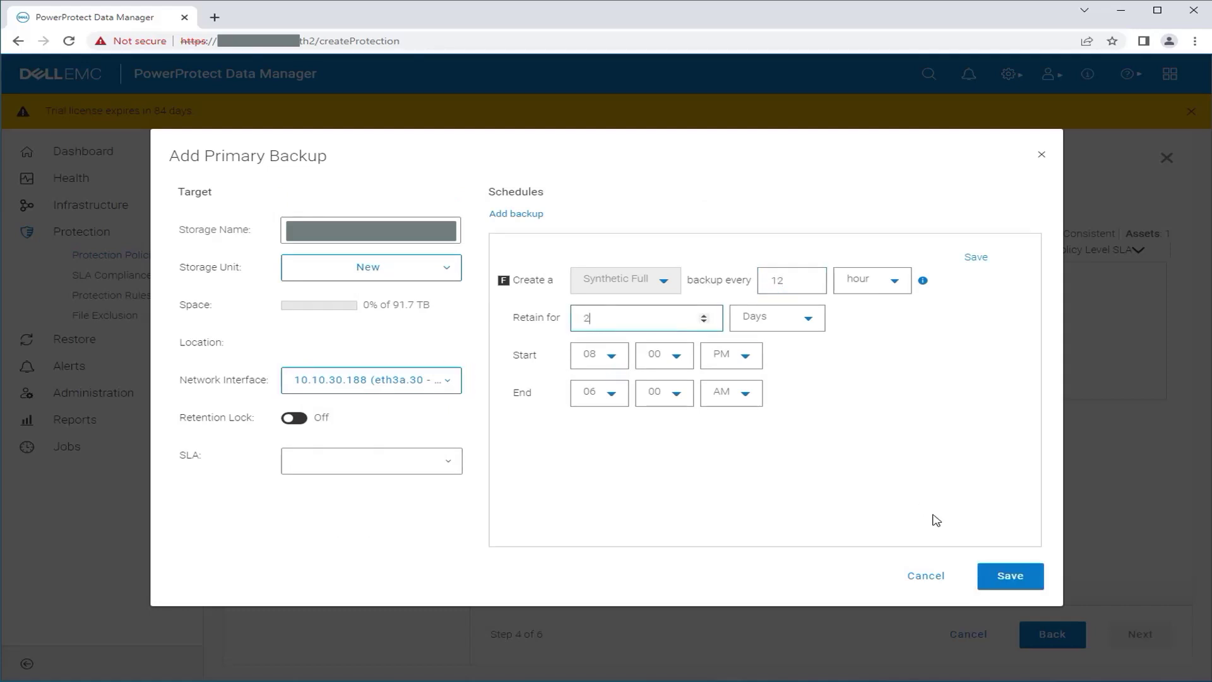
left_click(1004, 576)
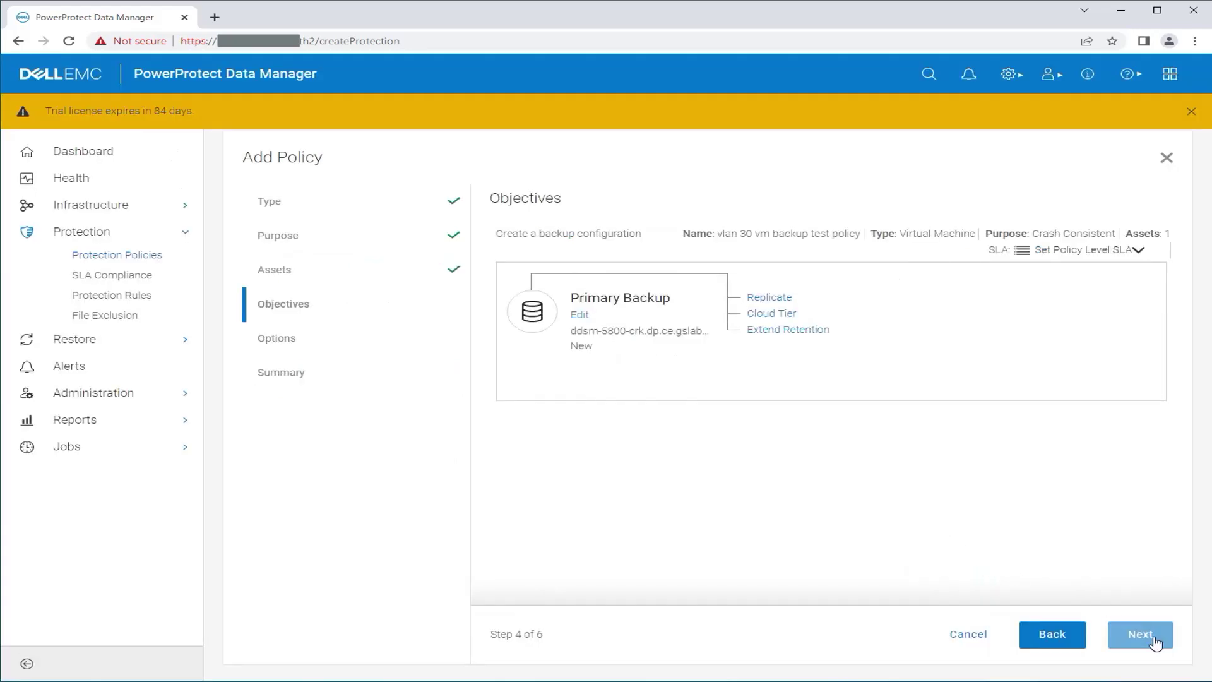
Step: Keep the policy's default options and finish creating the vlan 30 backup policy from its summary
left_click(1156, 643)
left_click(1159, 645)
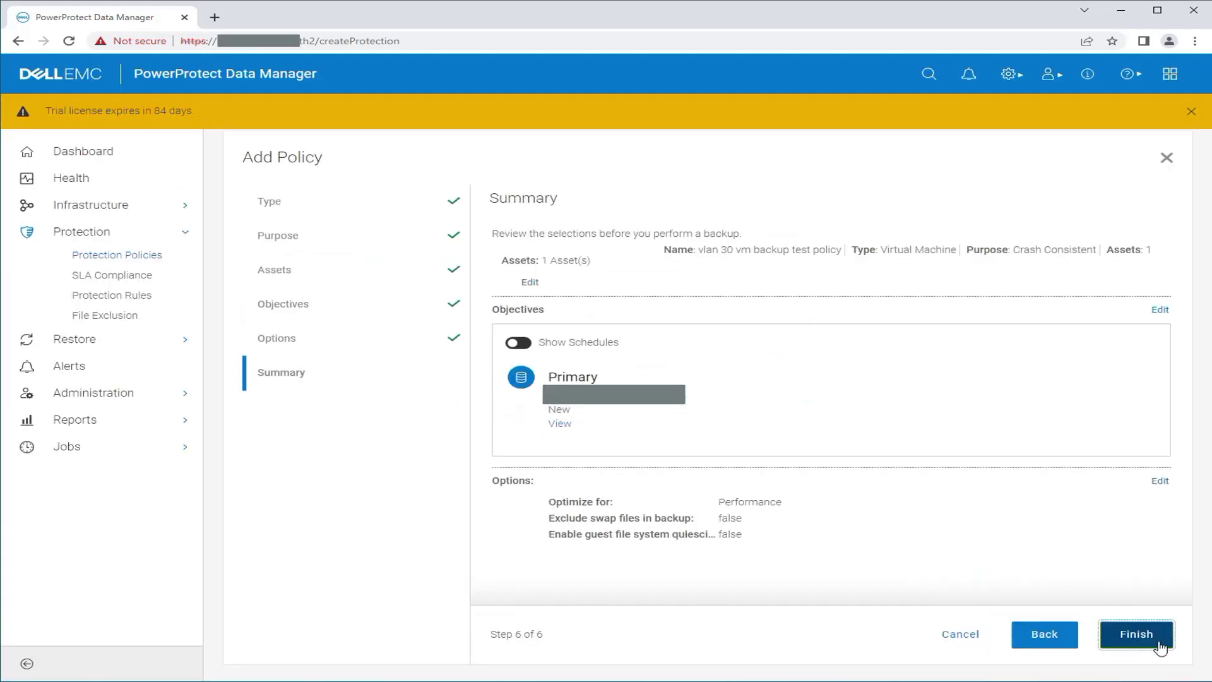
left_click(1137, 634)
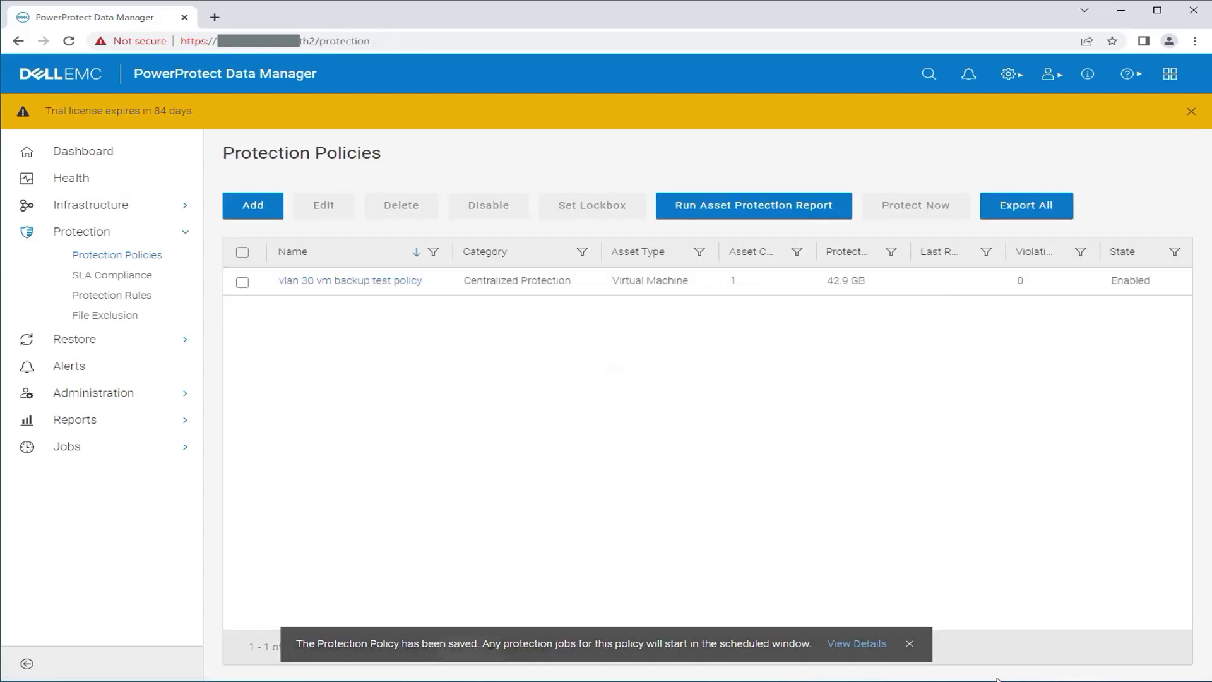
Step: Check the system jobs for the configuration job of the vlan 30 vm backup test policy
left_click(116, 453)
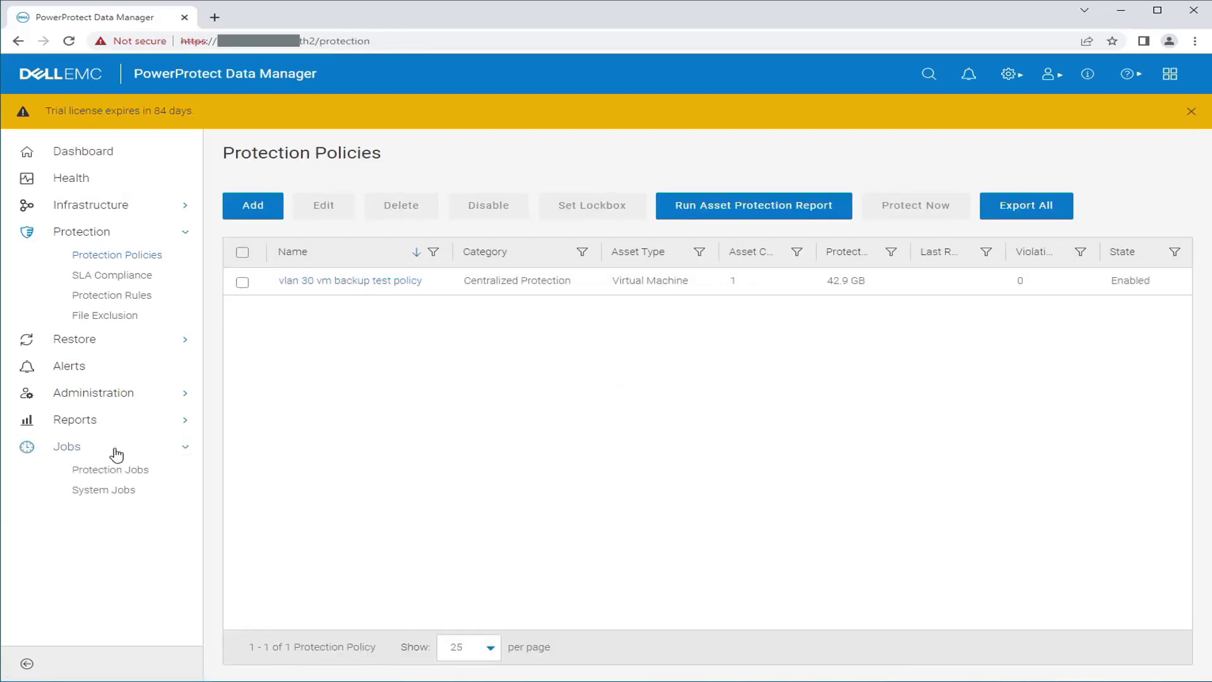
left_click(108, 492)
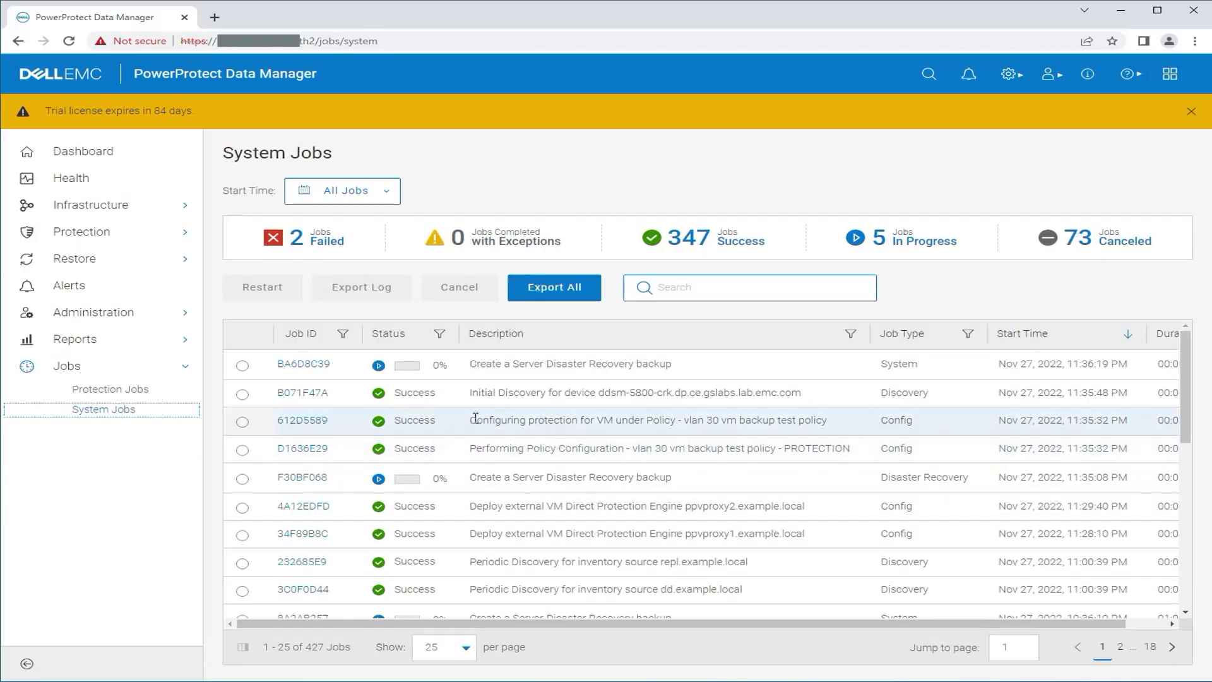
left_click_drag(475, 420, 800, 420)
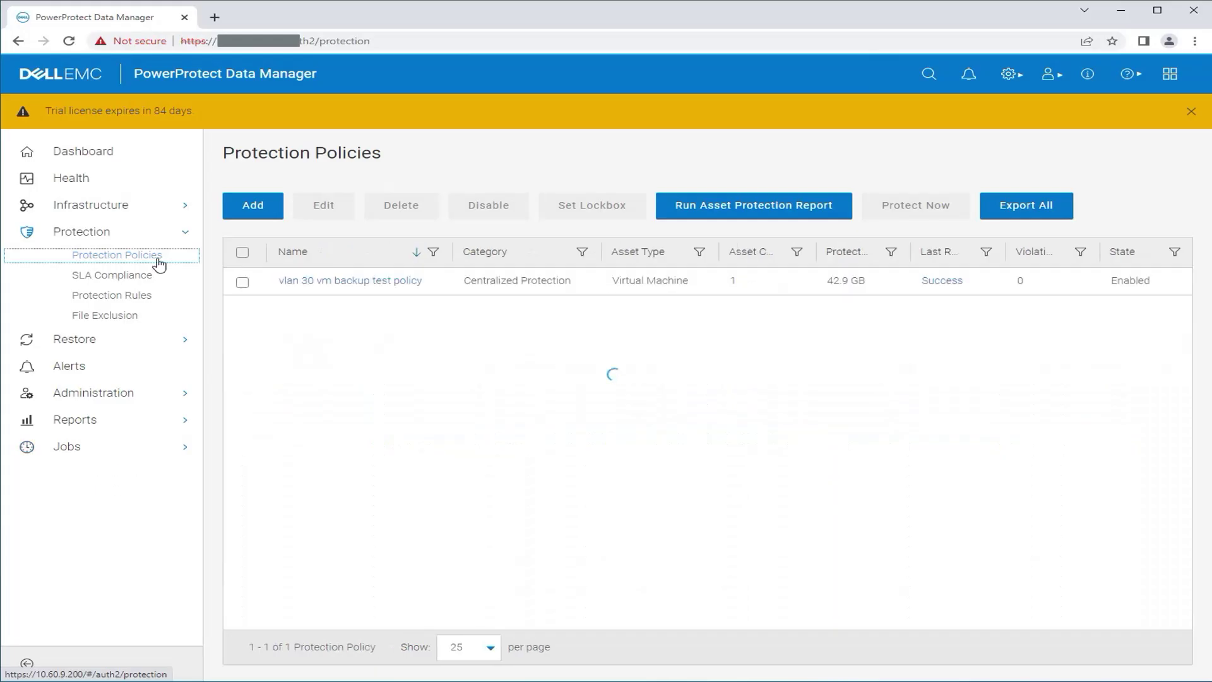
Step: Run an immediate full backup of all assets in the vlan 30 vm backup test policy, retained for 2 days, and open its job details
left_click(243, 284)
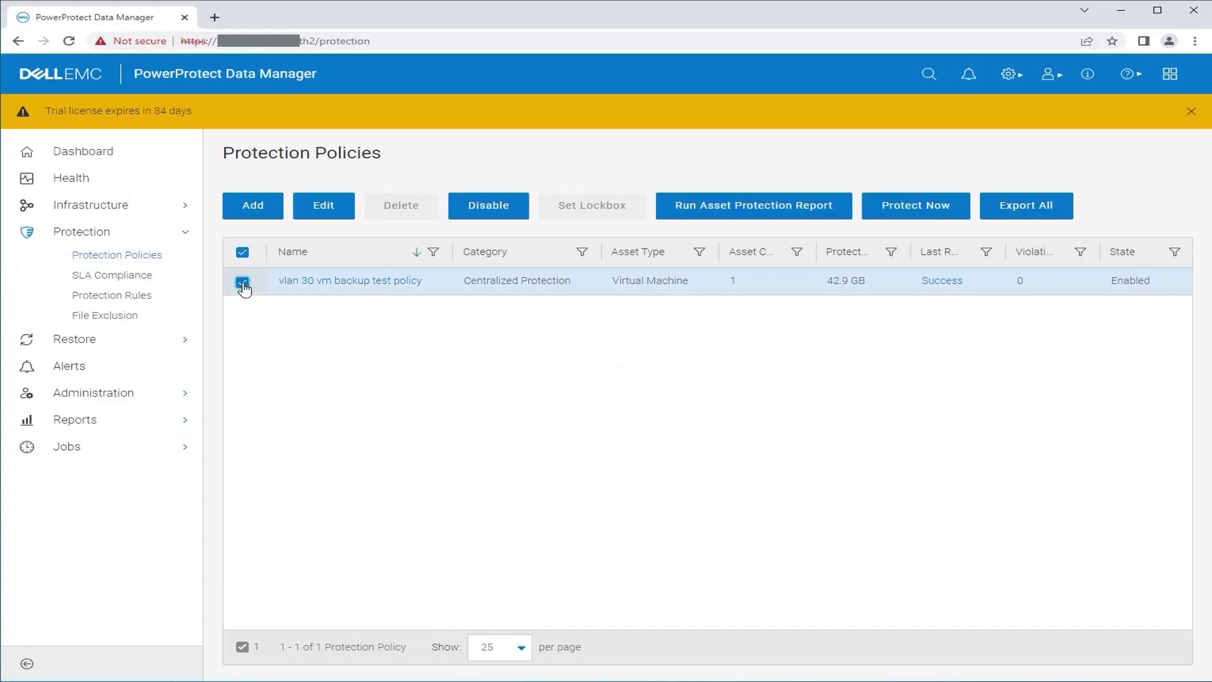
left_click(959, 206)
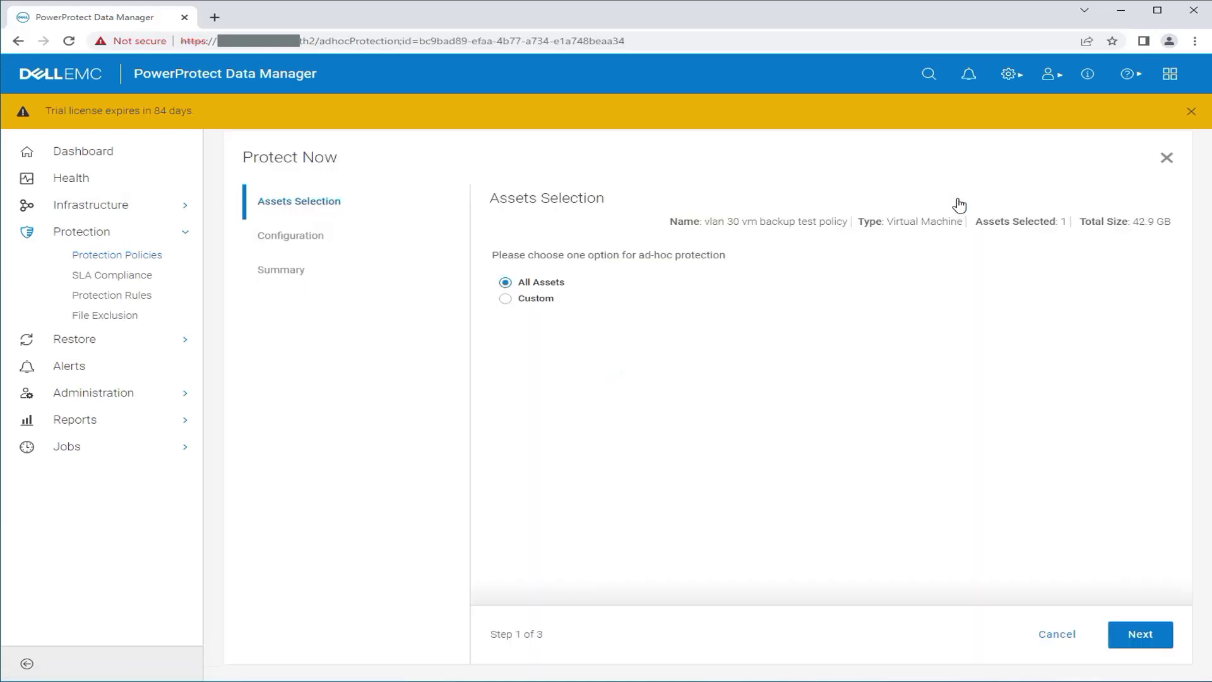
left_click(1155, 638)
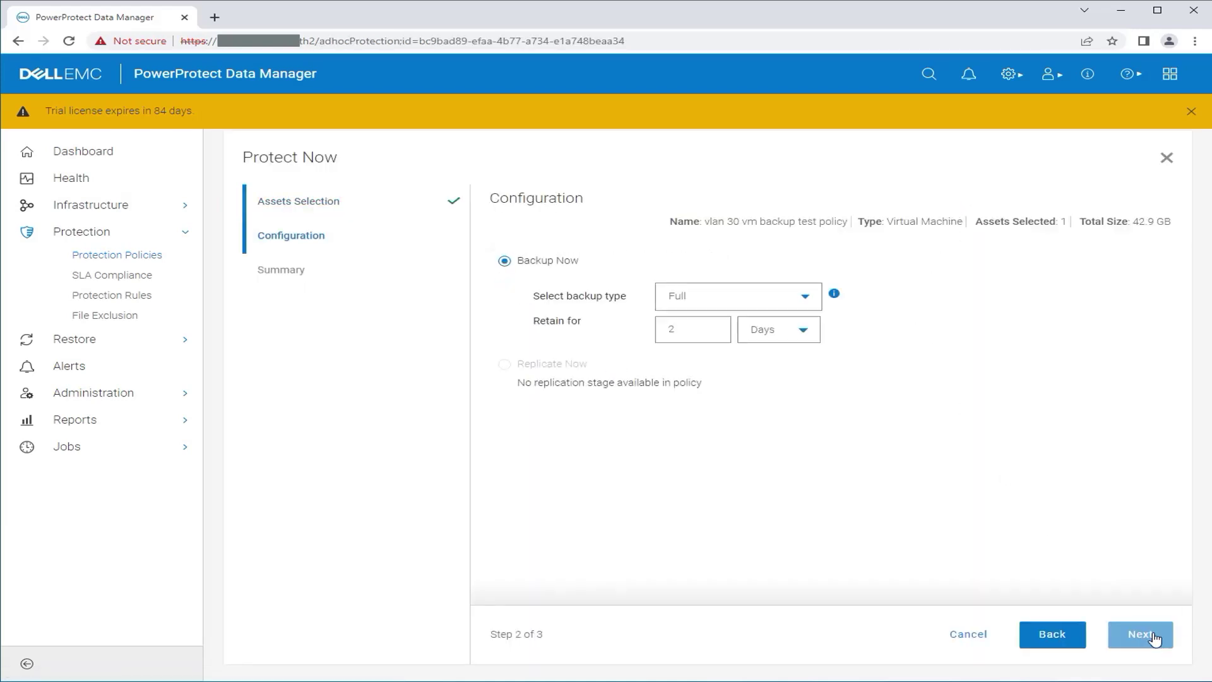
left_click(1155, 638)
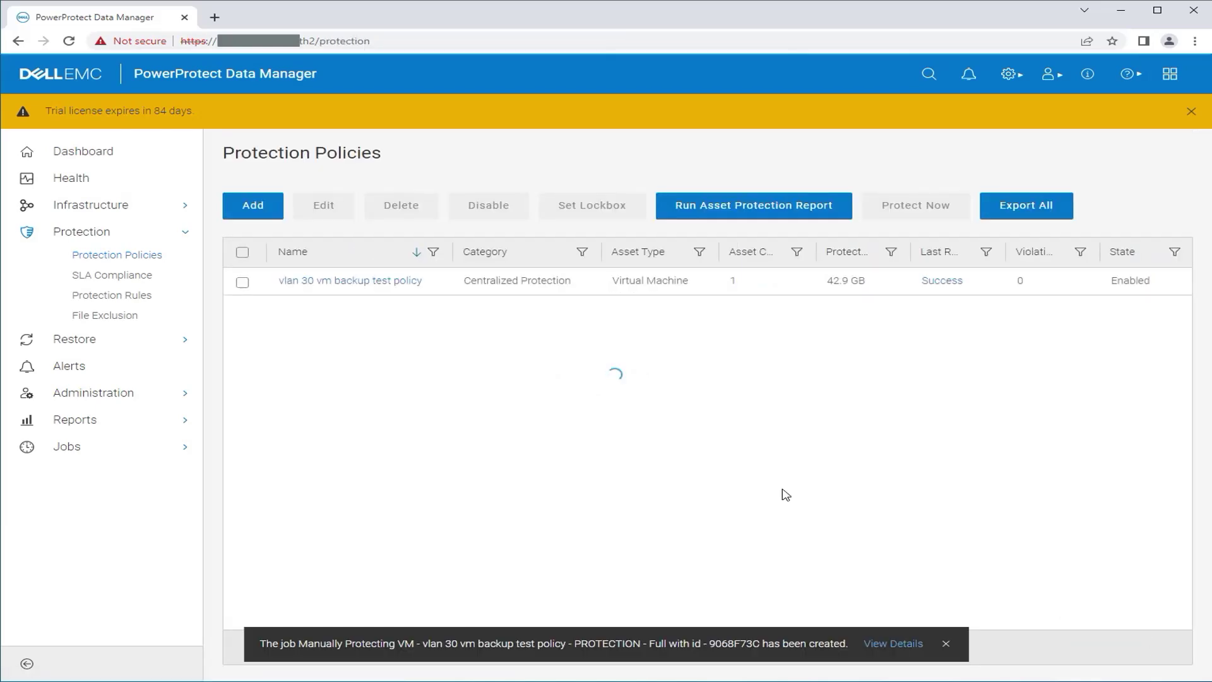
left_click(865, 636)
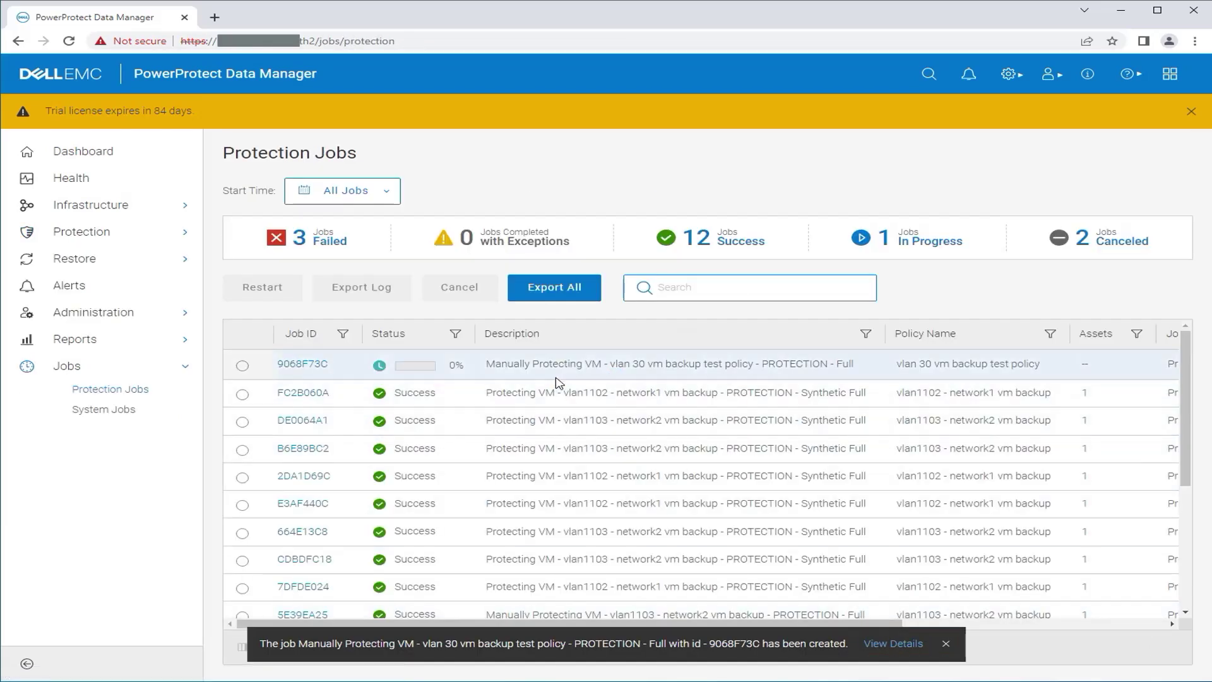
left_click(309, 367)
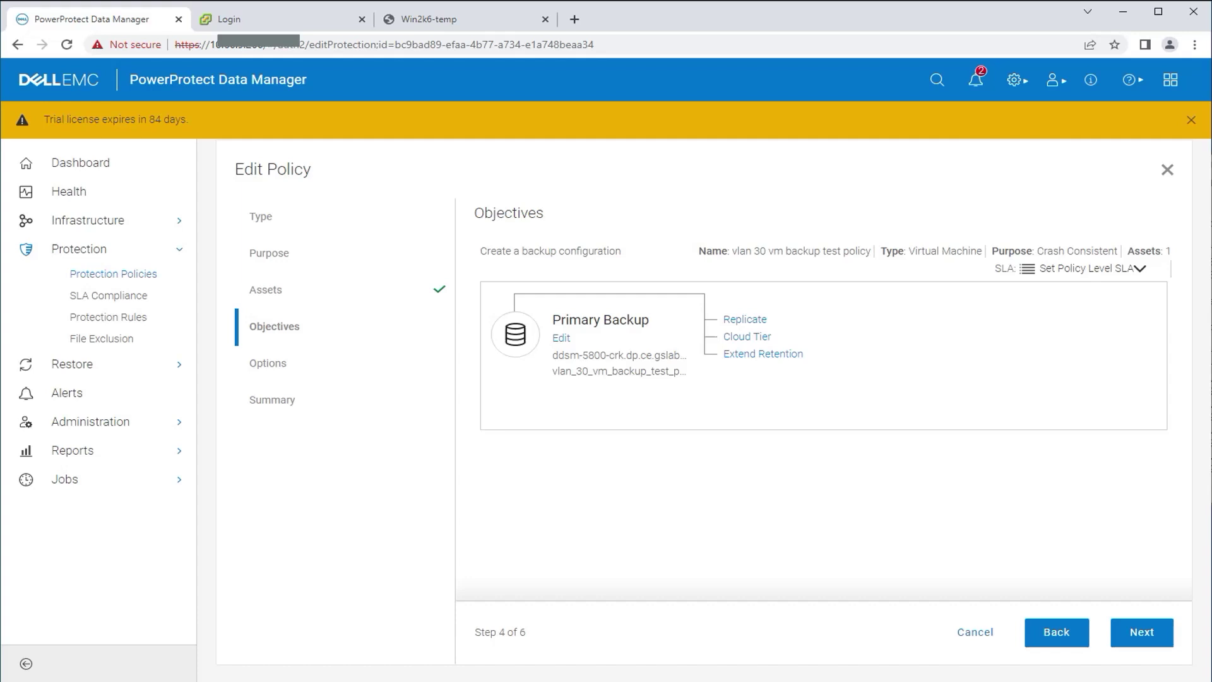
Step: Add an hourly replication objective to ddsm-replication1 over network interface 10.10.50.196 (ethV1.50), and save the edited policy
left_click(745, 318)
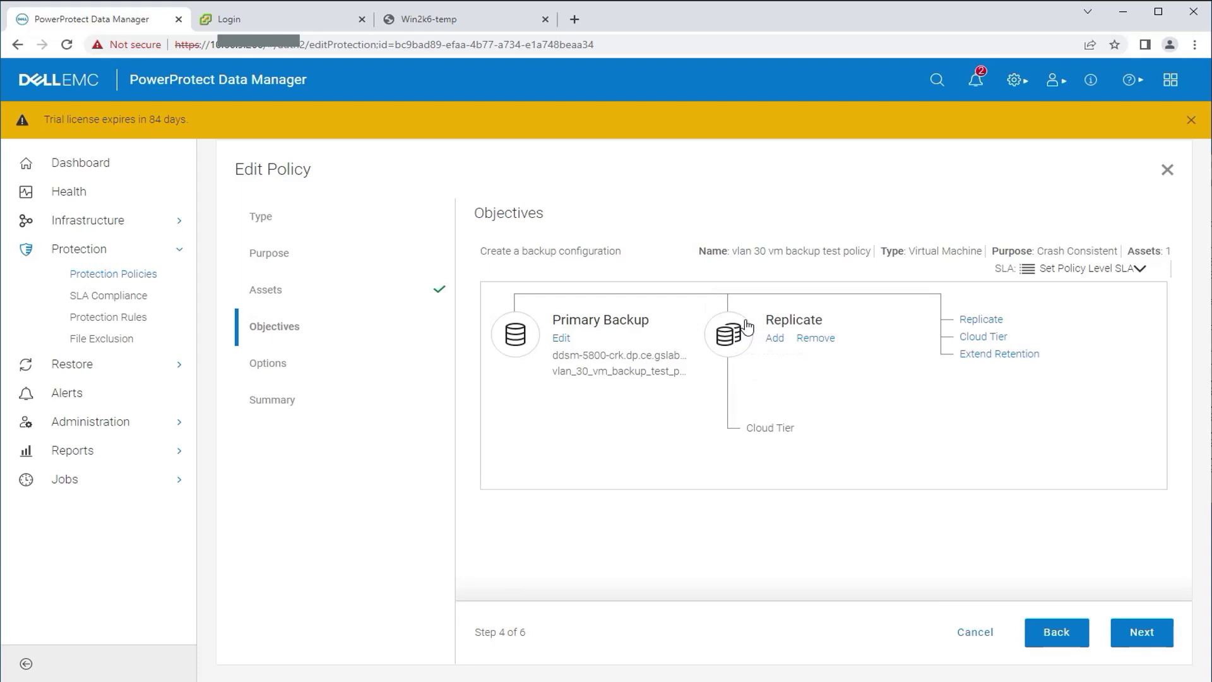
left_click(781, 340)
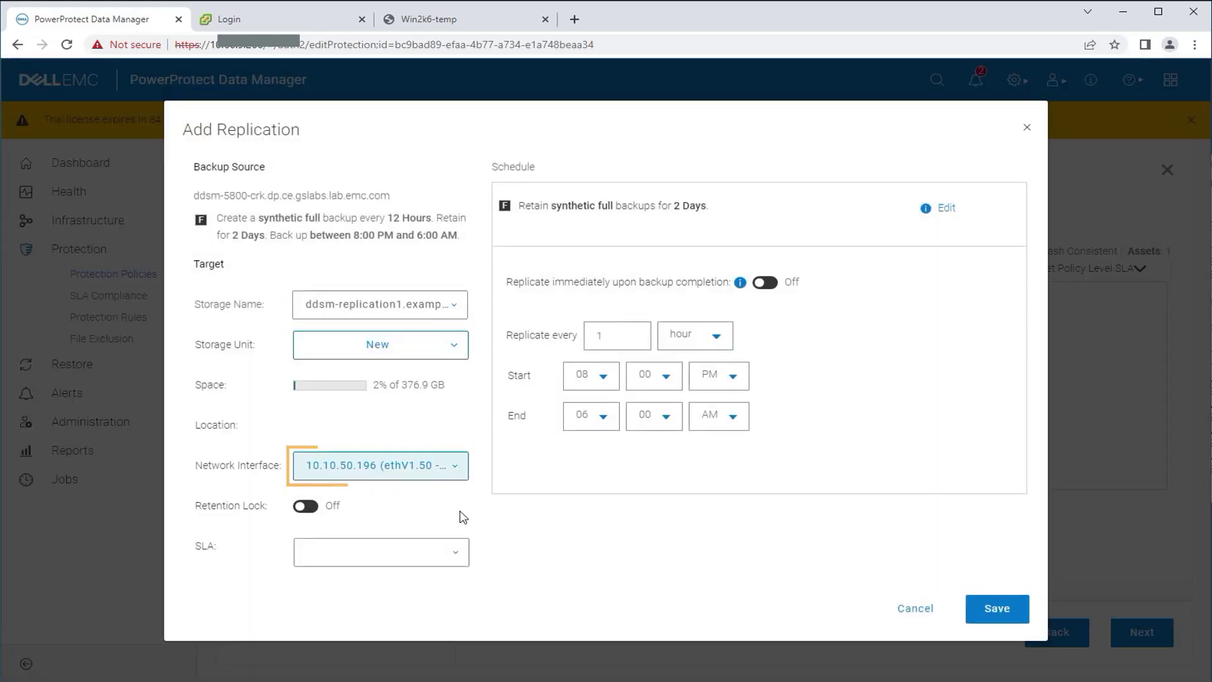
left_click(997, 609)
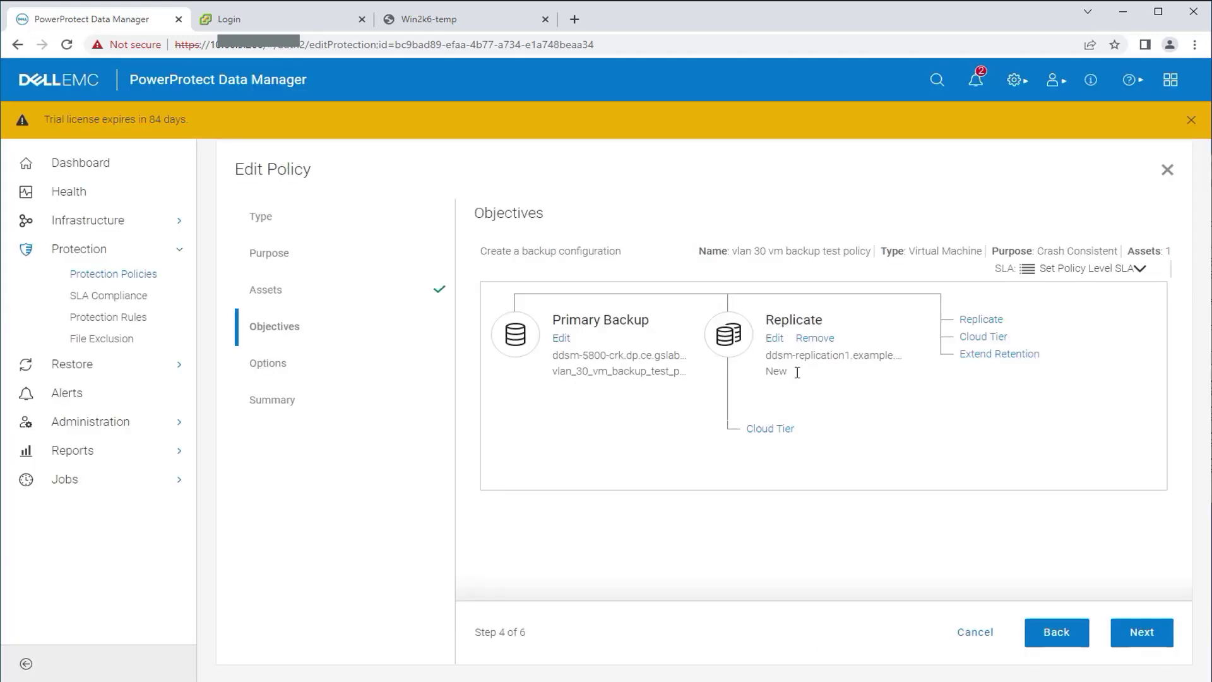
left_click(1142, 632)
left_click(1142, 632)
left_click(1142, 632)
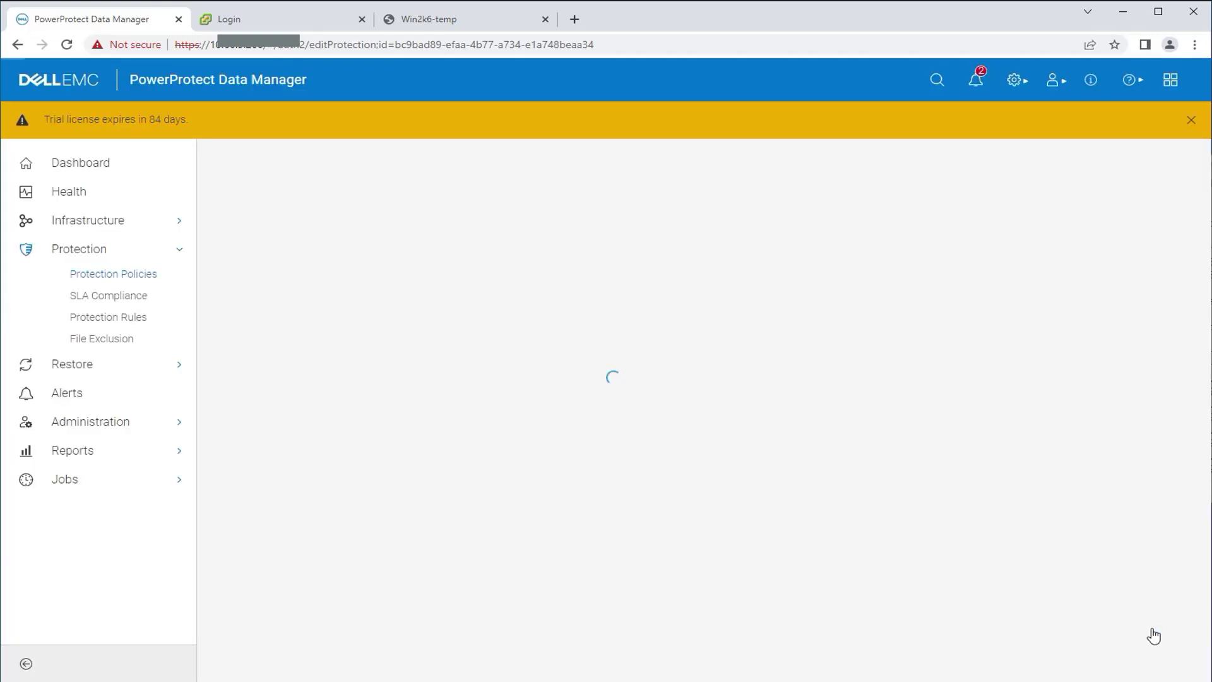
Step: Run an immediate replication of all copies in the vlan 30 policy to ddsm-replication1.example.local, retained for 2 days, and open its job details
left_click(234, 303)
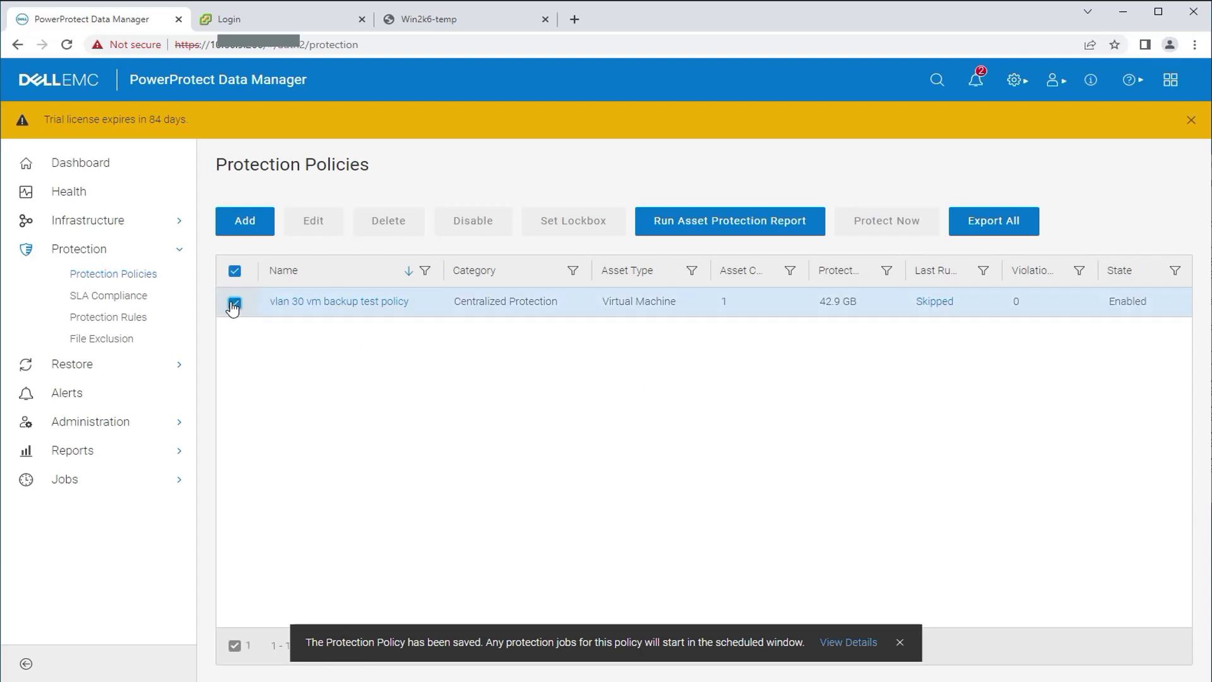
left_click(860, 228)
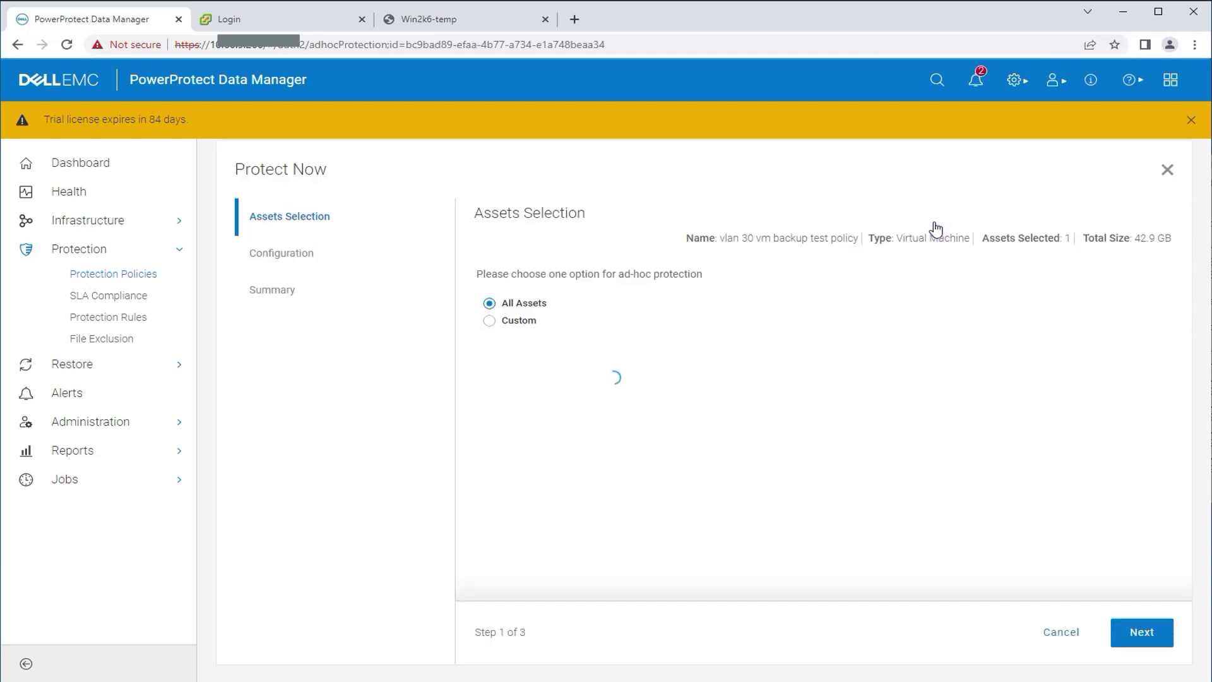
left_click(1142, 631)
left_click(488, 393)
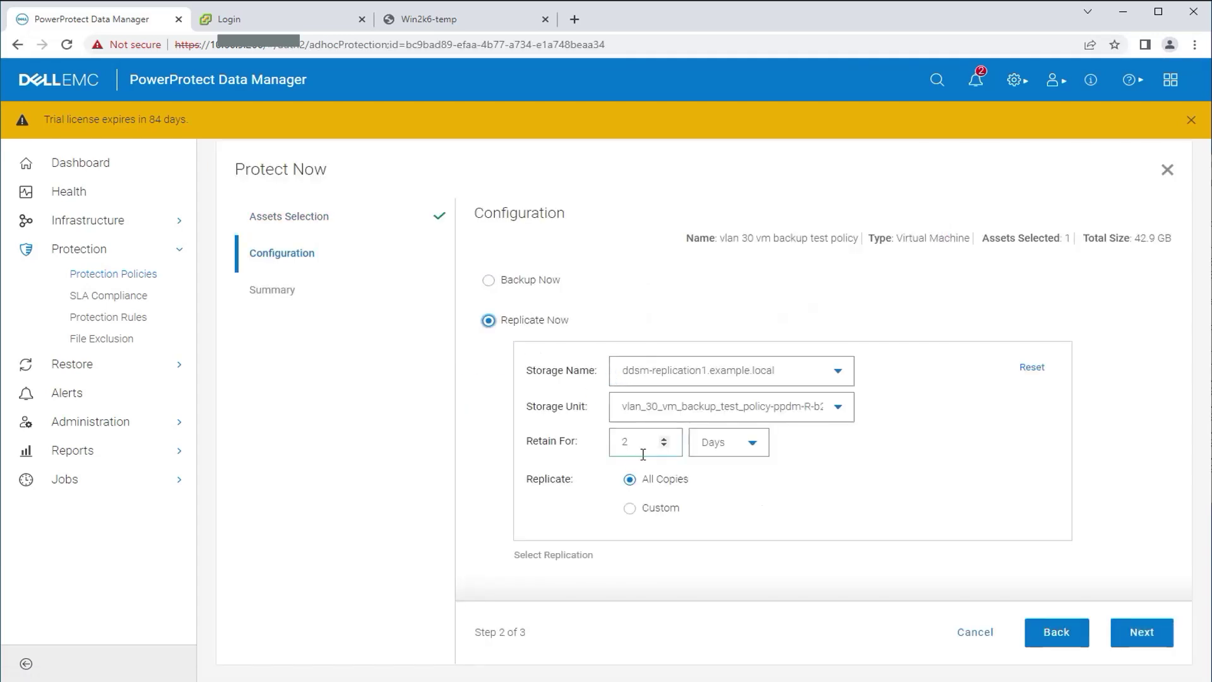
left_click(1144, 636)
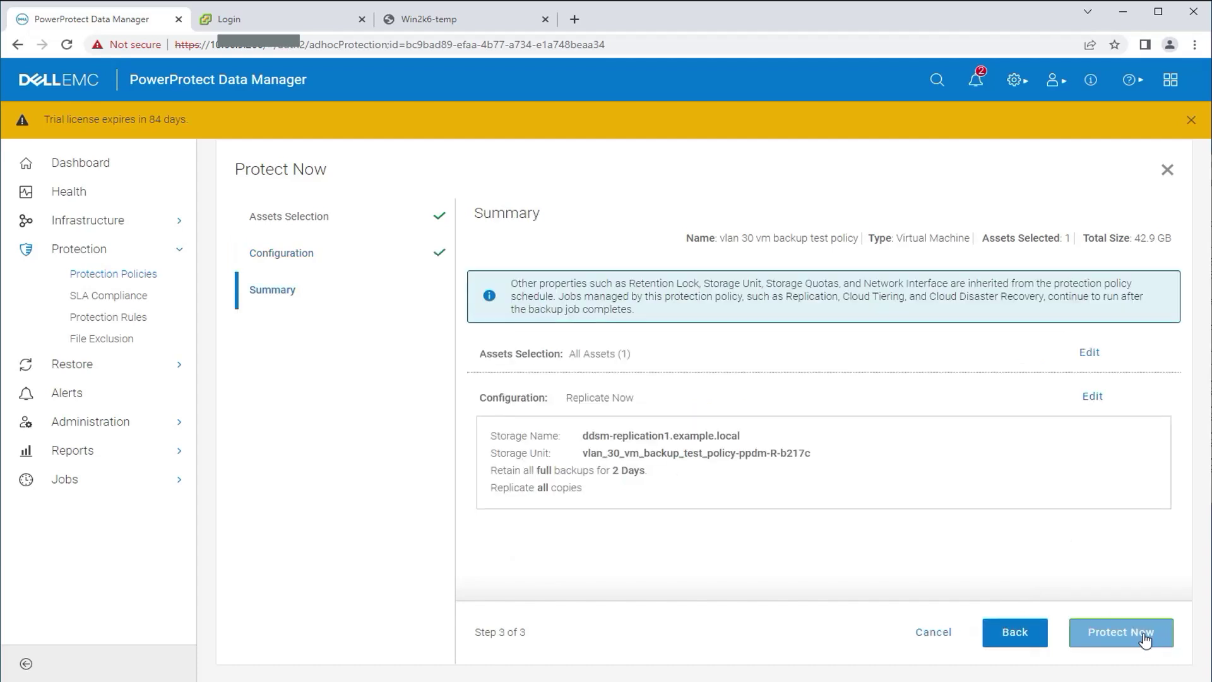
left_click(1140, 632)
left_click(910, 633)
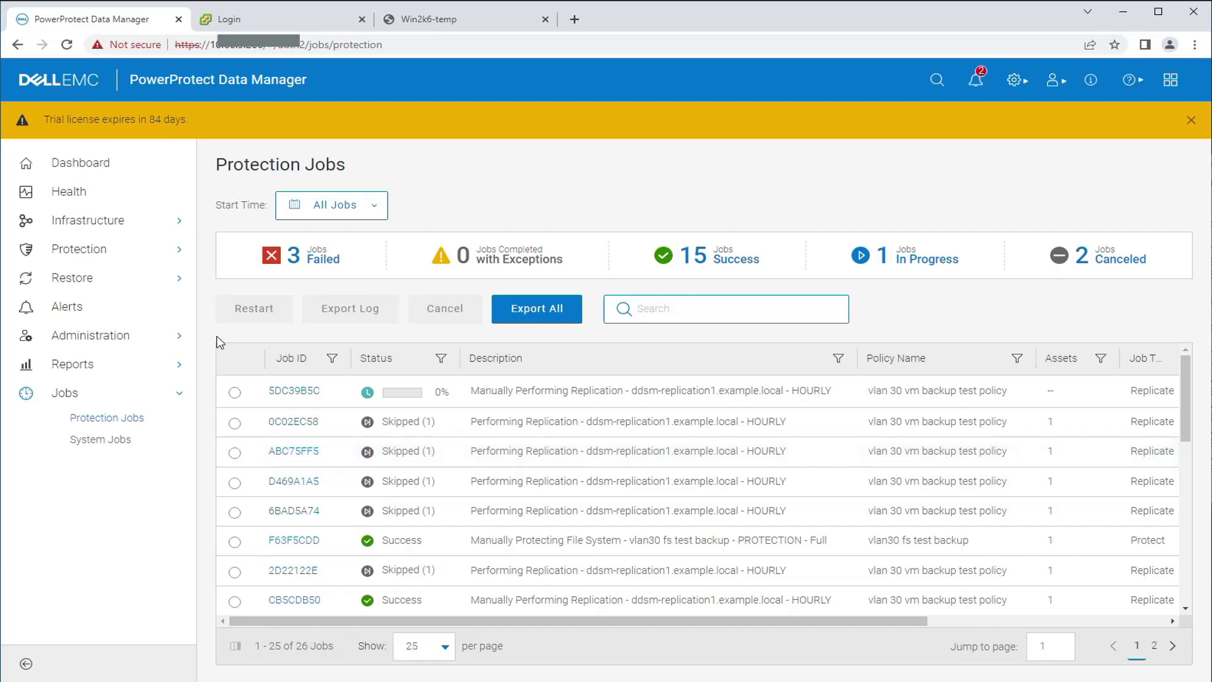
left_click(286, 390)
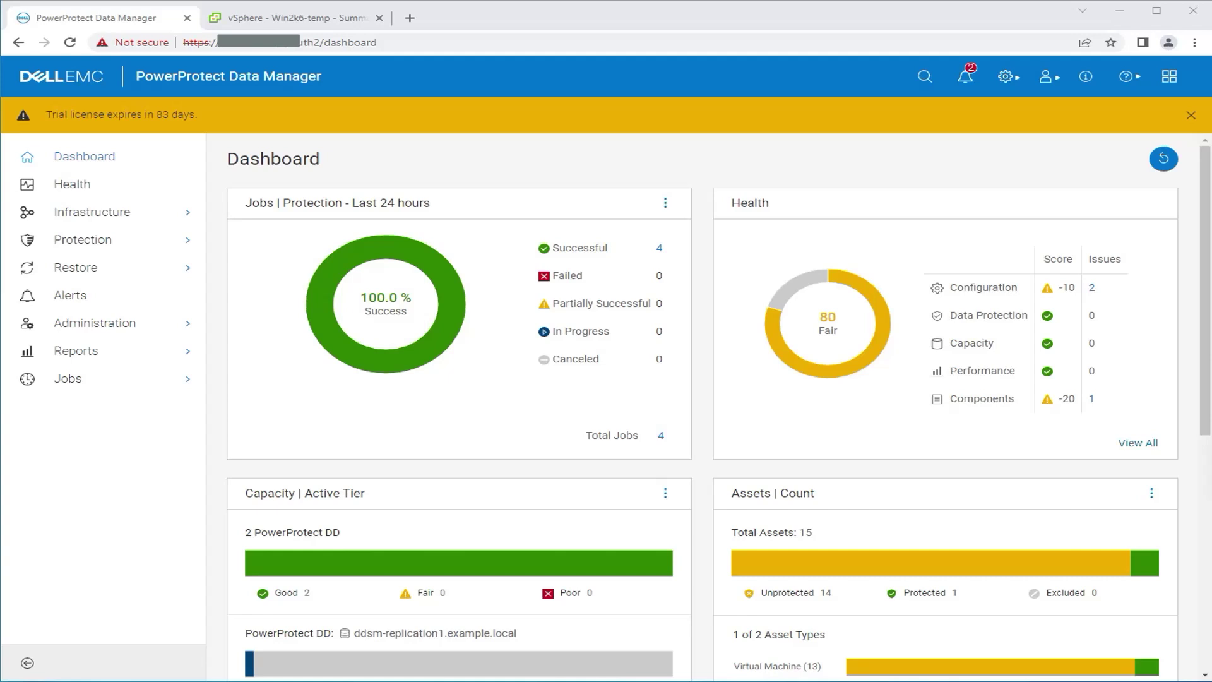
Step: Check the application agents for the Windows host's File System Agent registration, and look at the Win2k6-temp VM in vSphere
left_click(132, 218)
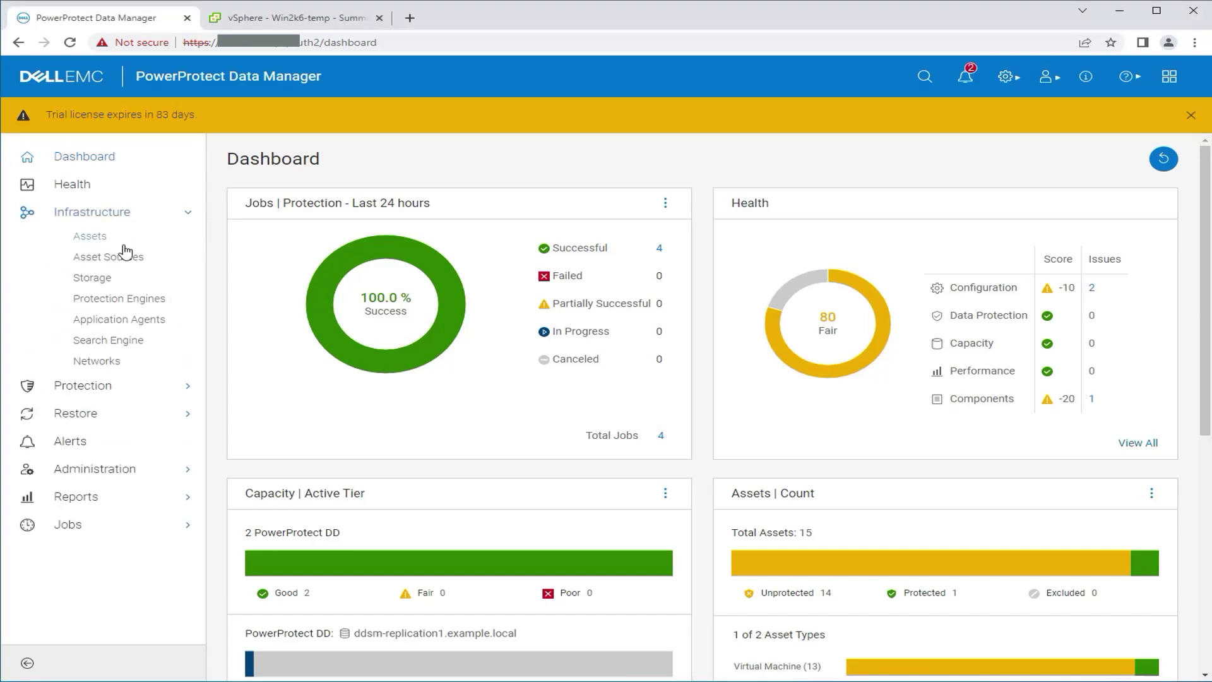
left_click(140, 326)
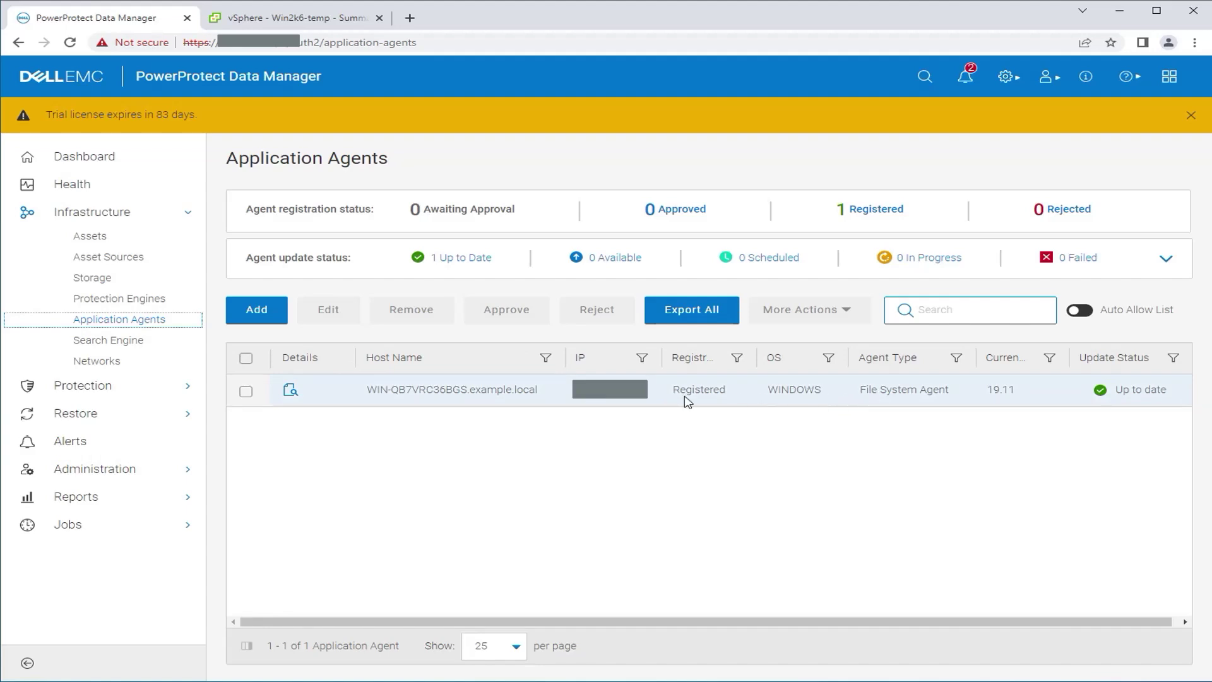
left_click(299, 19)
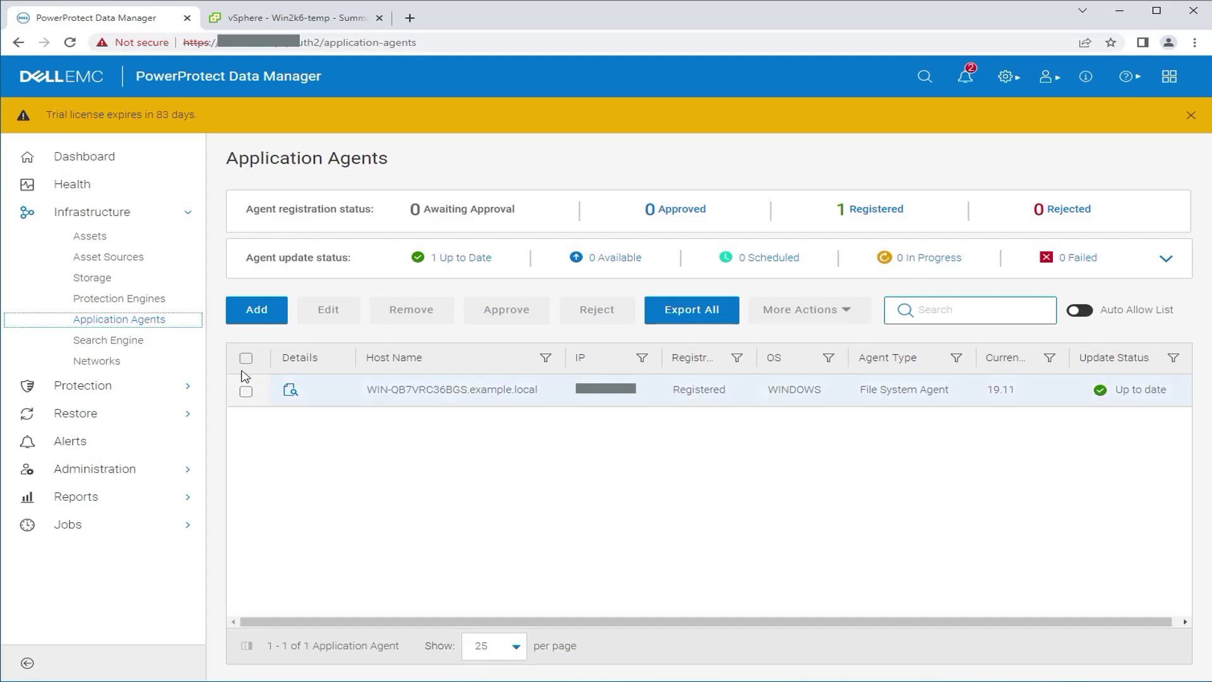
Step: Start a protection policy named "vlan 30 test filesystem backup" with type File System and purpose Centralized Protection
left_click(81, 389)
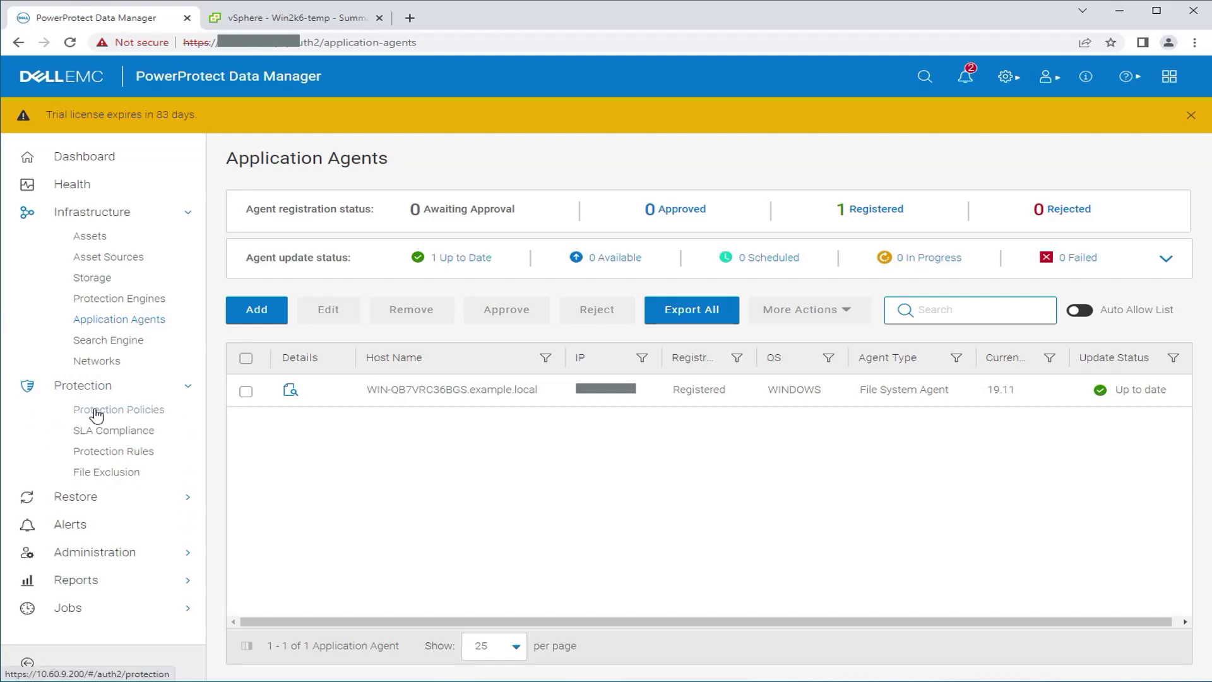
left_click(98, 410)
left_click(276, 217)
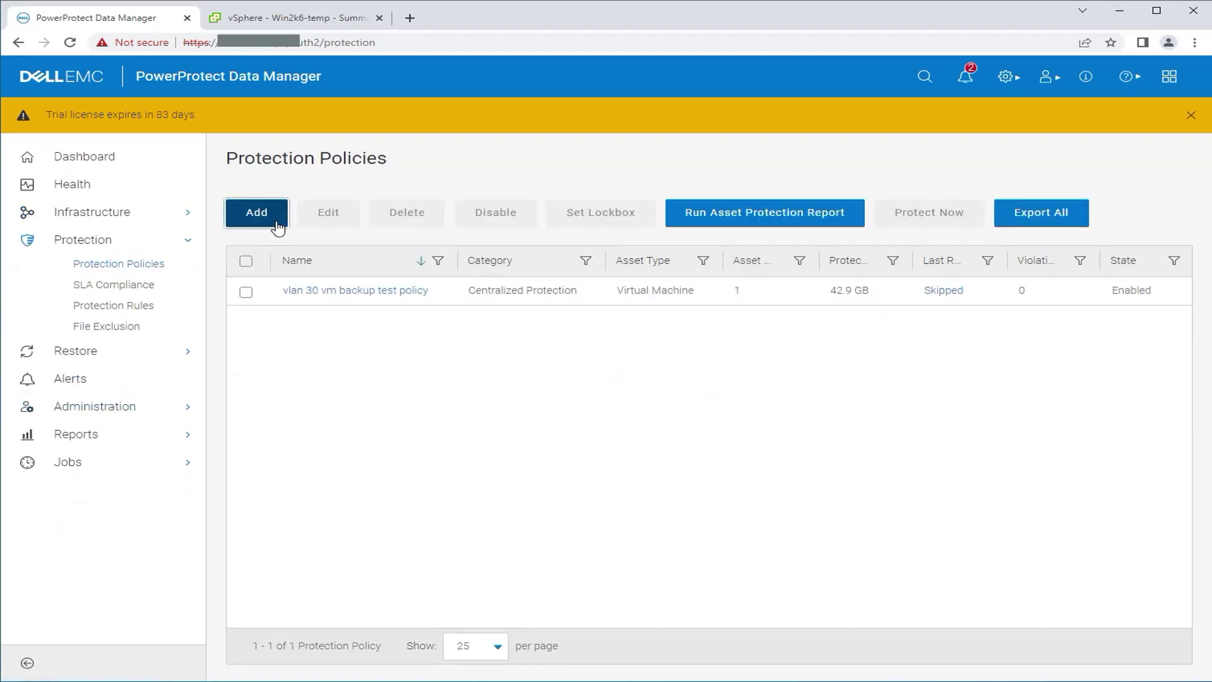
left_click(660, 282)
type("vlan 30 test ")
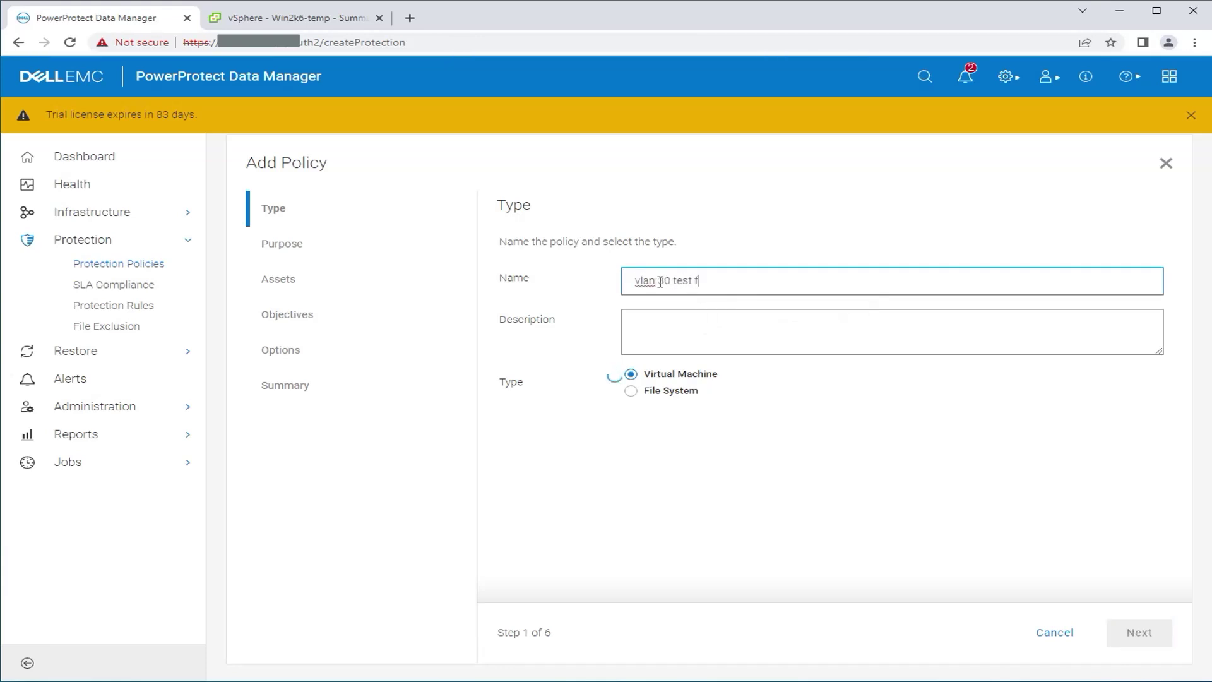
type("filesystem backup")
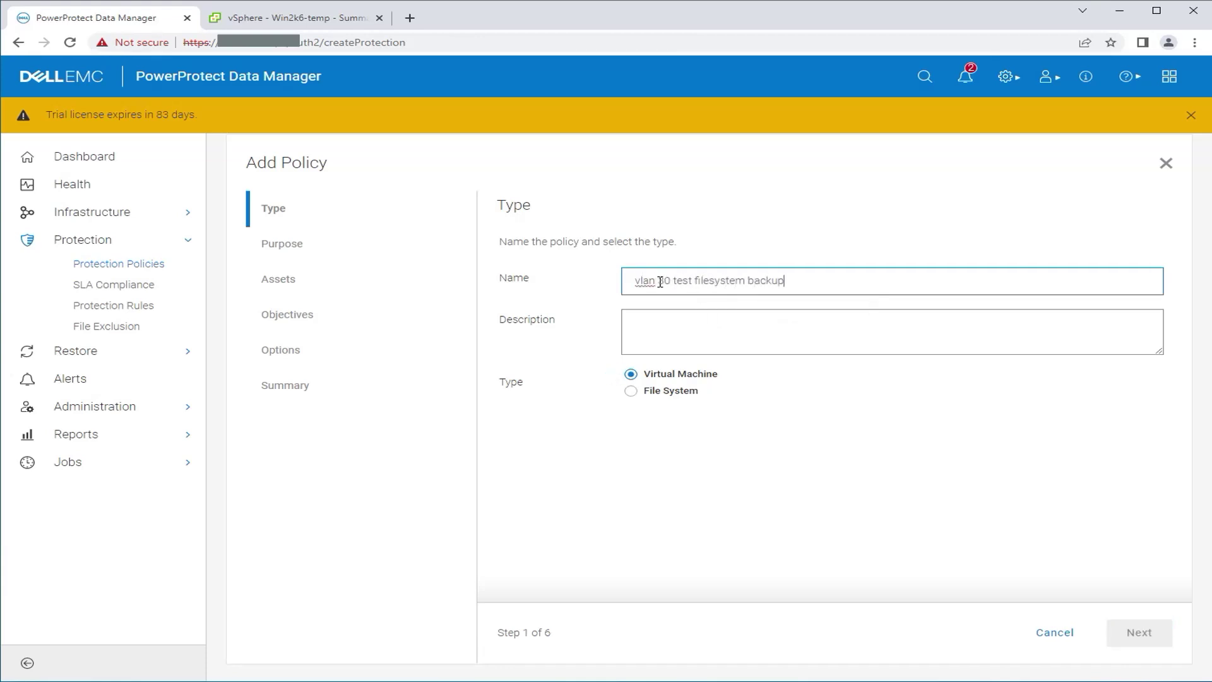
left_click(631, 390)
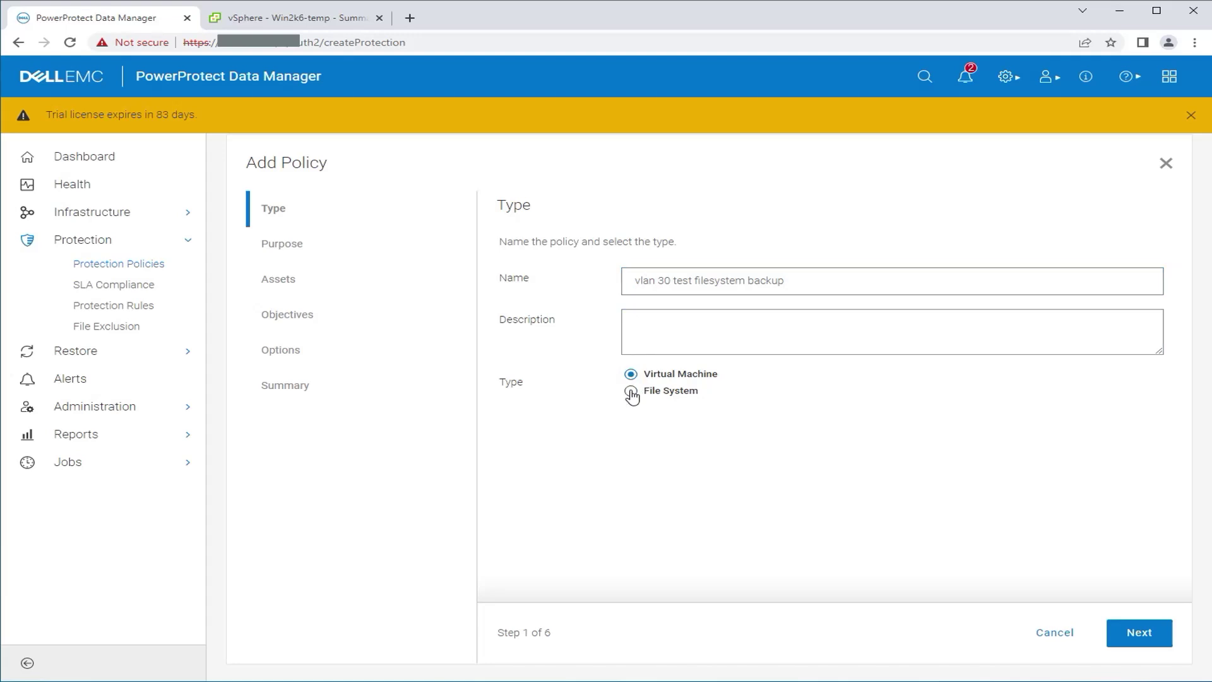
left_click(1139, 638)
left_click(1123, 631)
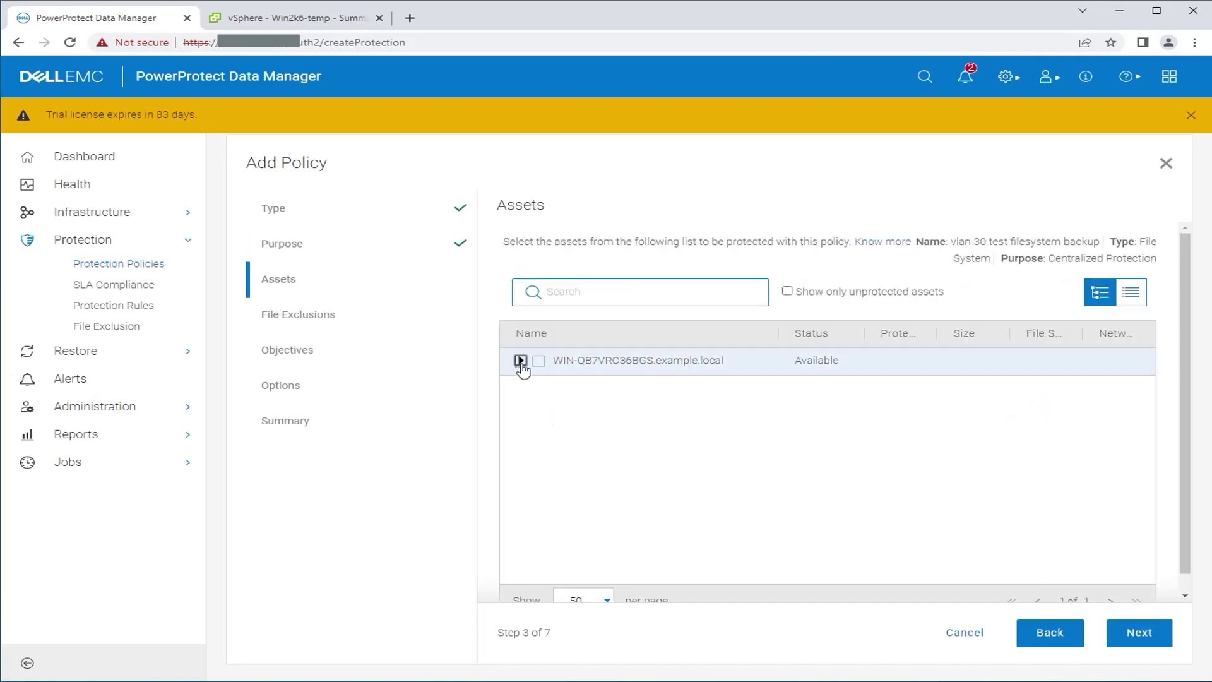
Step: Select the file system asset under host WIN-QB7VRC36BGS.example.local for the policy and leave file exclusions disabled
left_click(521, 360)
left_click(556, 388)
left_click(1143, 635)
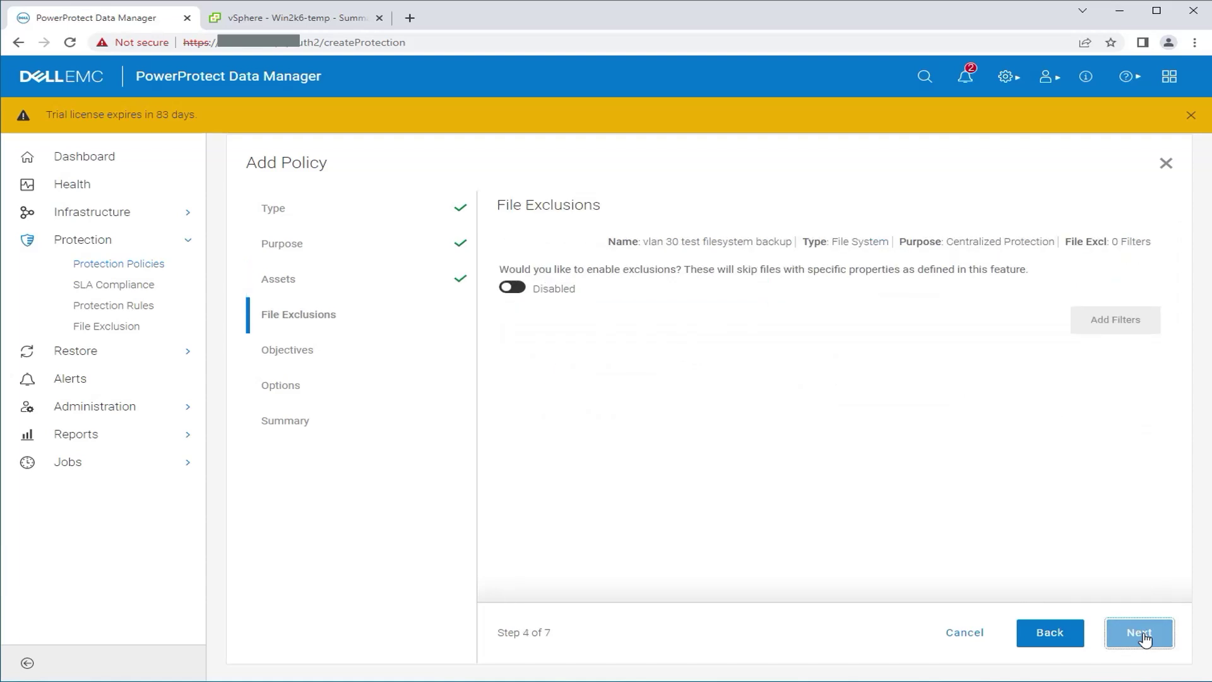
left_click(1141, 634)
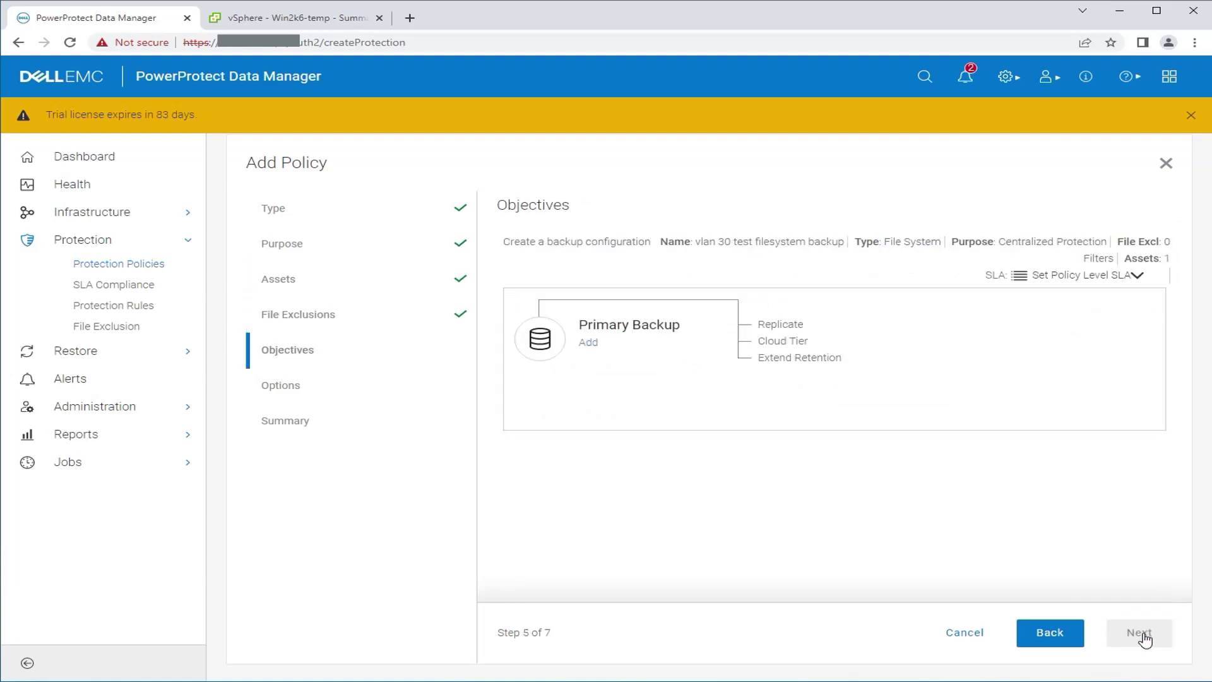
Step: Add a primary backup objective using the existing vlan_30_FS_backup_test storage unit and network interface 10.10.30.190 (eth3c.30)
left_click(589, 344)
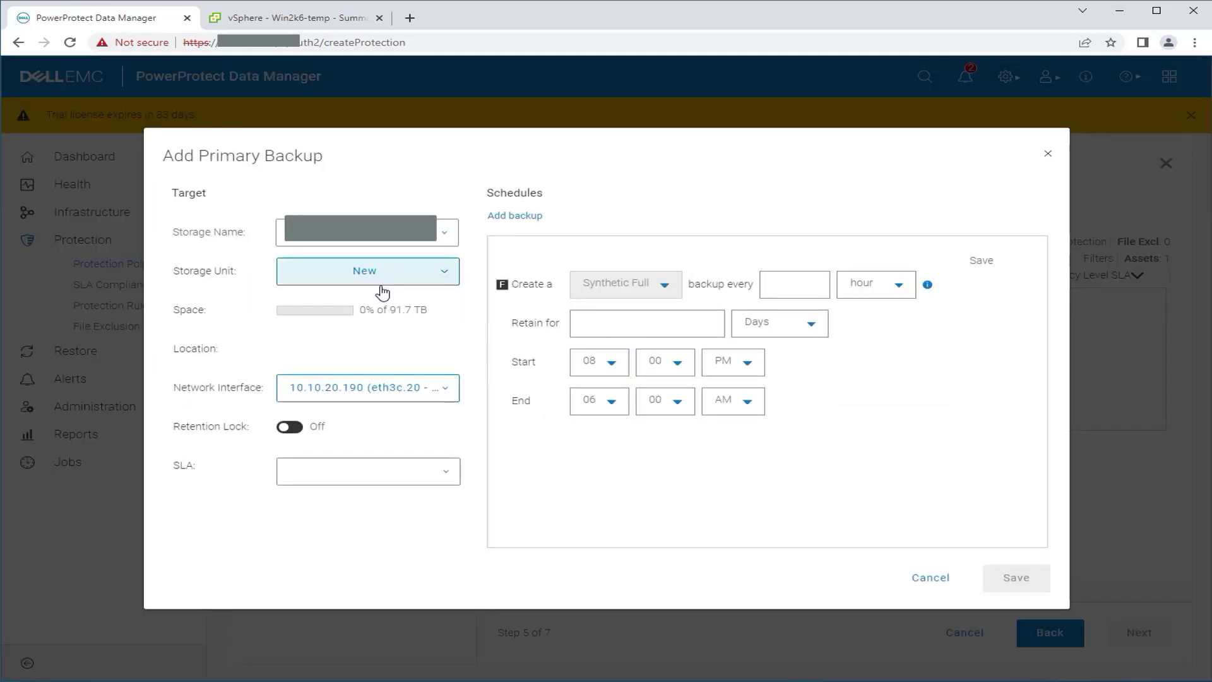
left_click(424, 273)
left_click(395, 329)
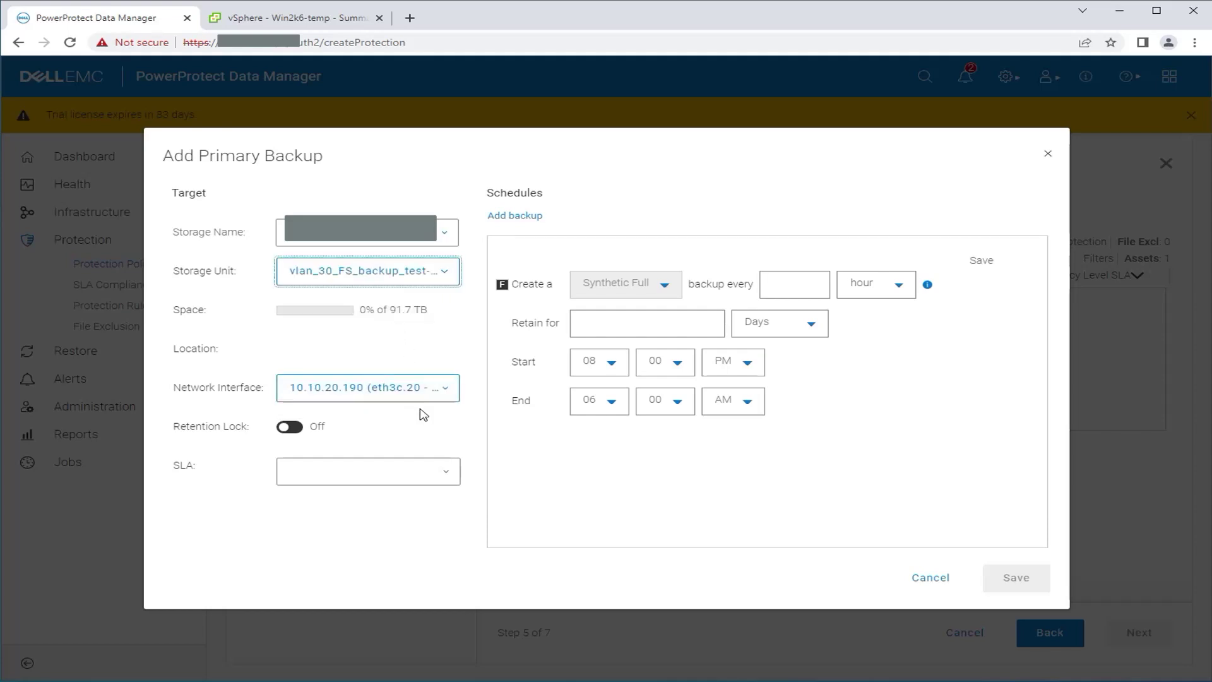
left_click(433, 391)
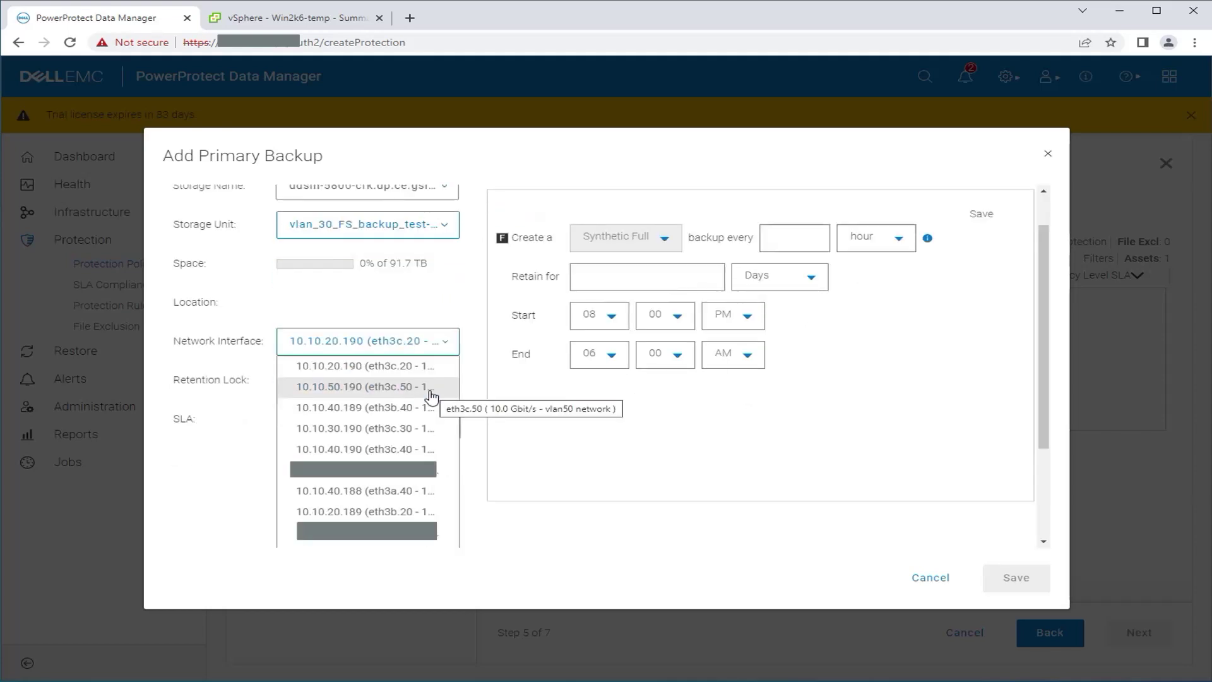
left_click(366, 428)
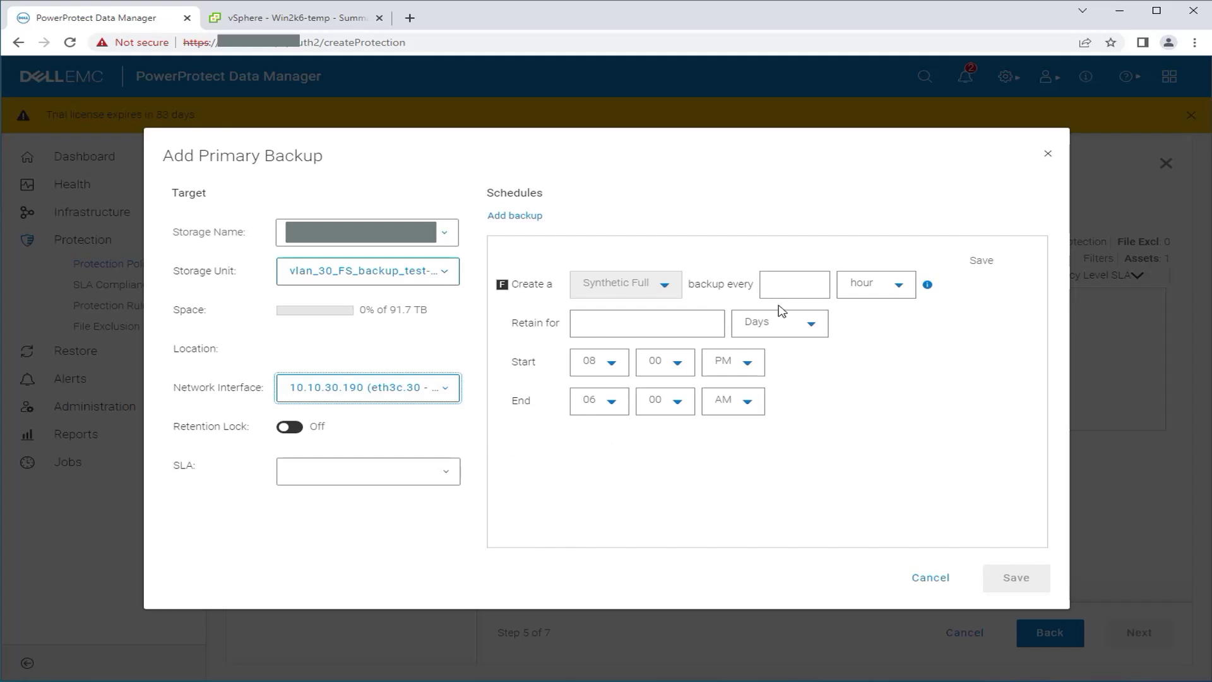
Step: Schedule the primary Synthetic Full backup every 12 hours with 3 days of retention, and save the file system objective
left_click(787, 284)
type("12")
left_click(638, 327)
type("3")
left_click(1028, 584)
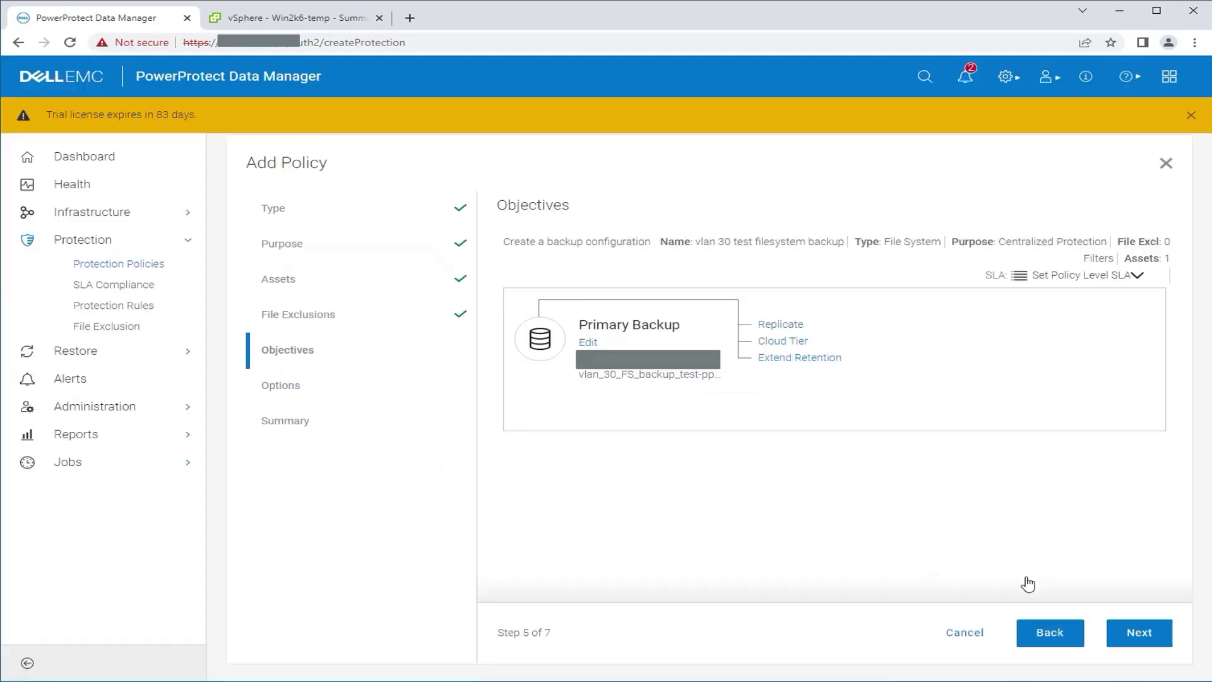
Step: Keep the default options, finish creating the vlan 30 test filesystem backup policy, and view its configuration job in the system jobs
left_click(1148, 634)
left_click(1148, 636)
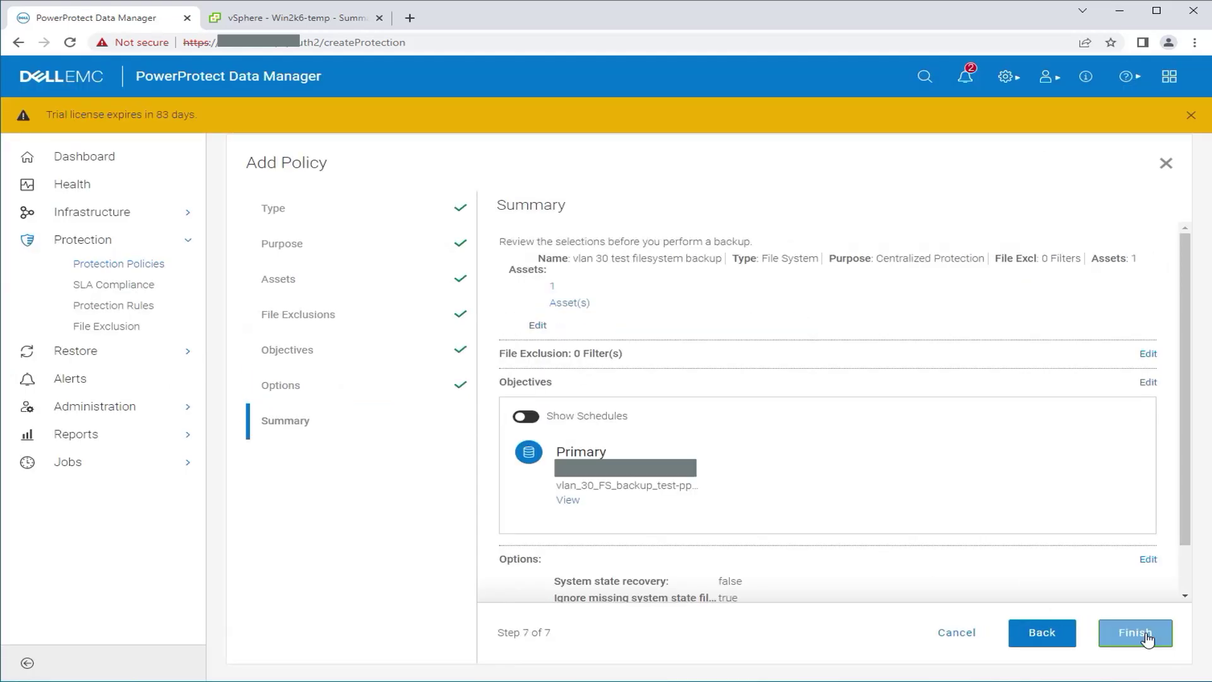
left_click(1147, 639)
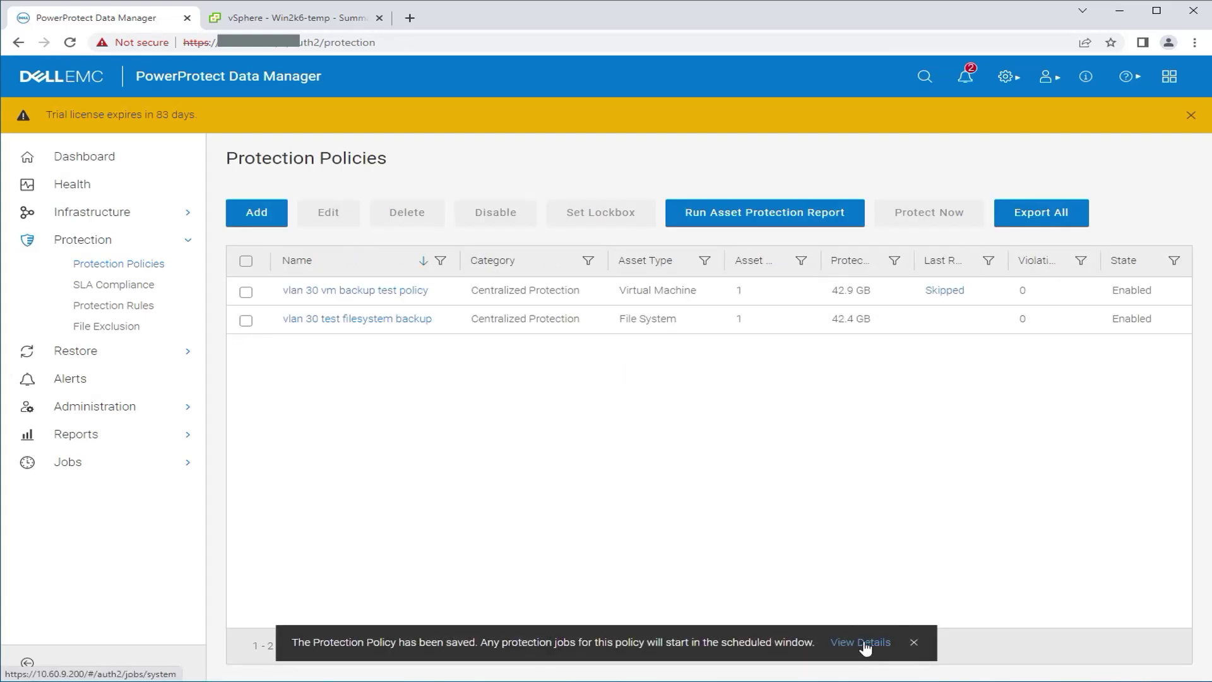
left_click(861, 642)
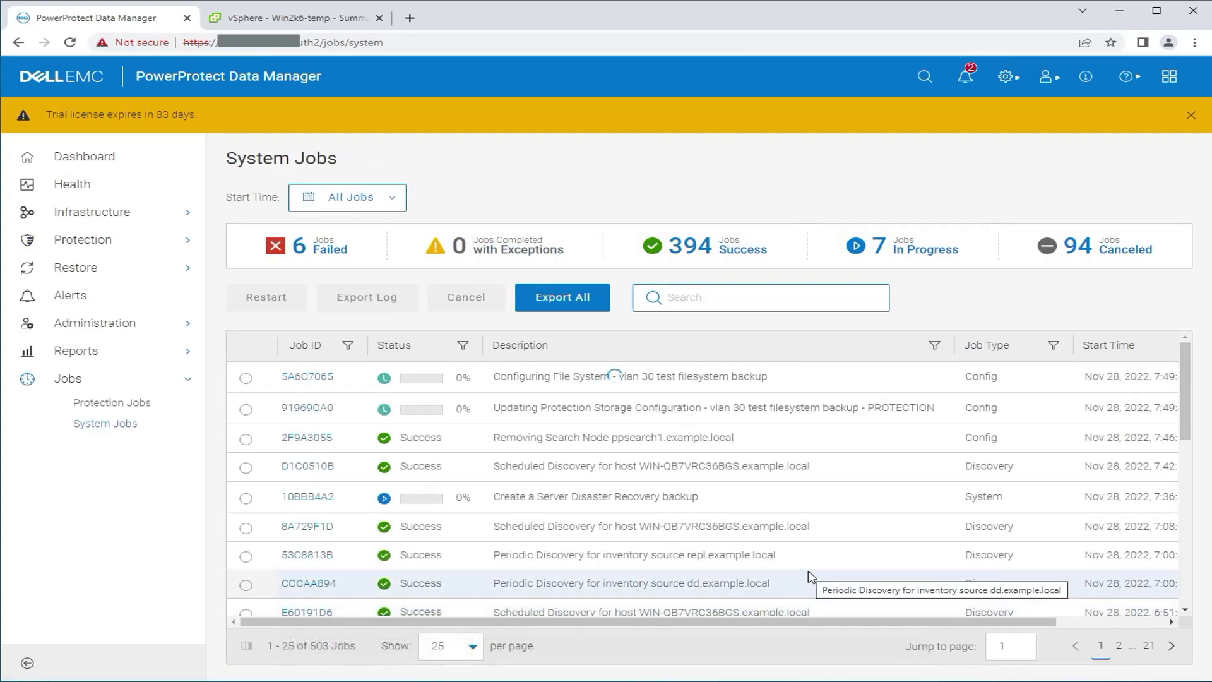
Step: Examine the task of the vlan 30 test filesystem backup configuration job and return to the protection policies
left_click(290, 379)
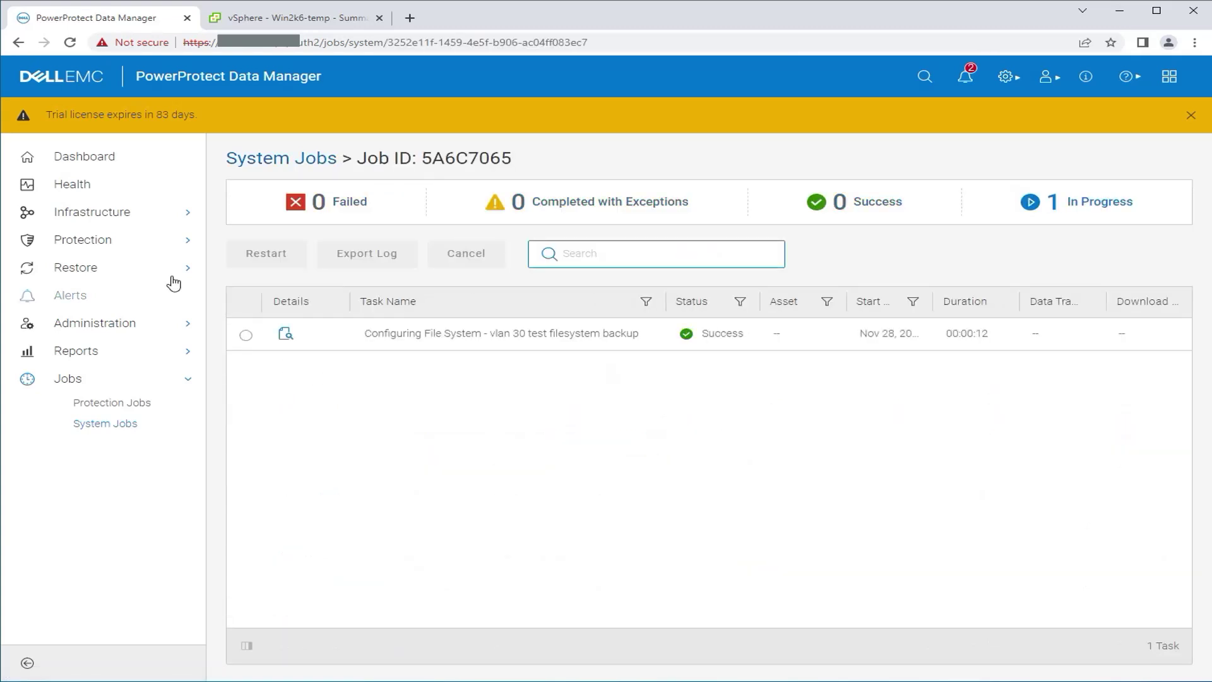
left_click(117, 246)
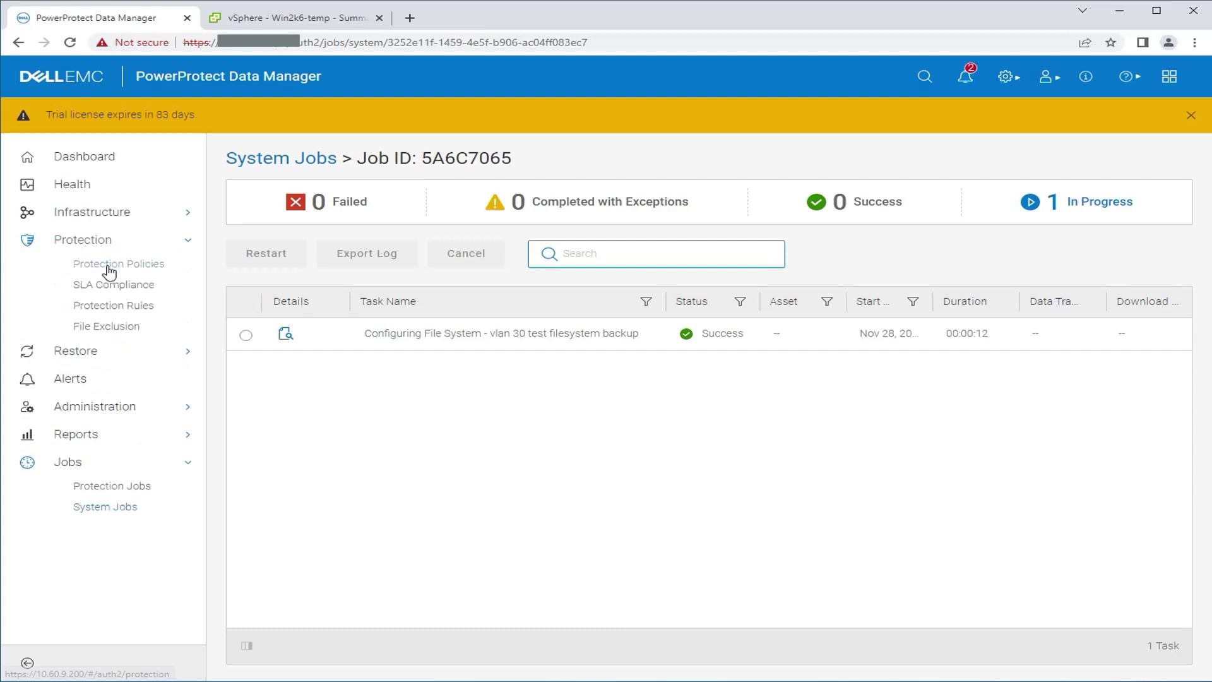
left_click(108, 264)
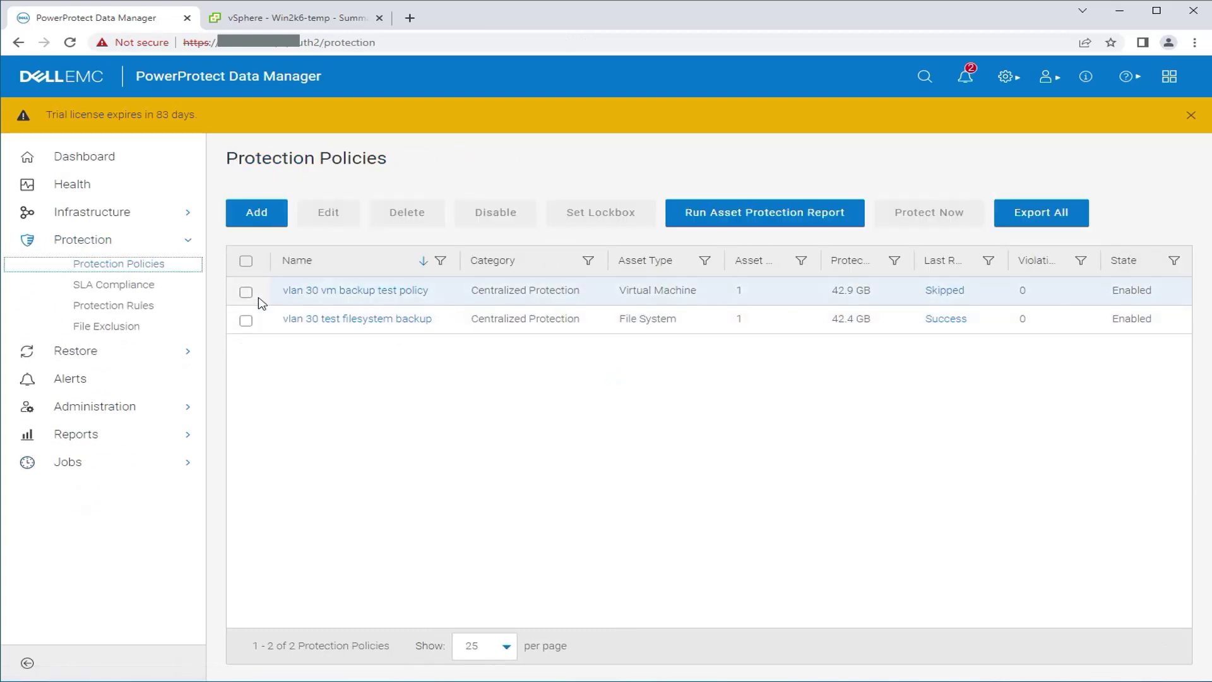
Step: Run a manual Full backup of the vlan 30 test filesystem backup policy with 2 days of retention, and view its job details
left_click(246, 320)
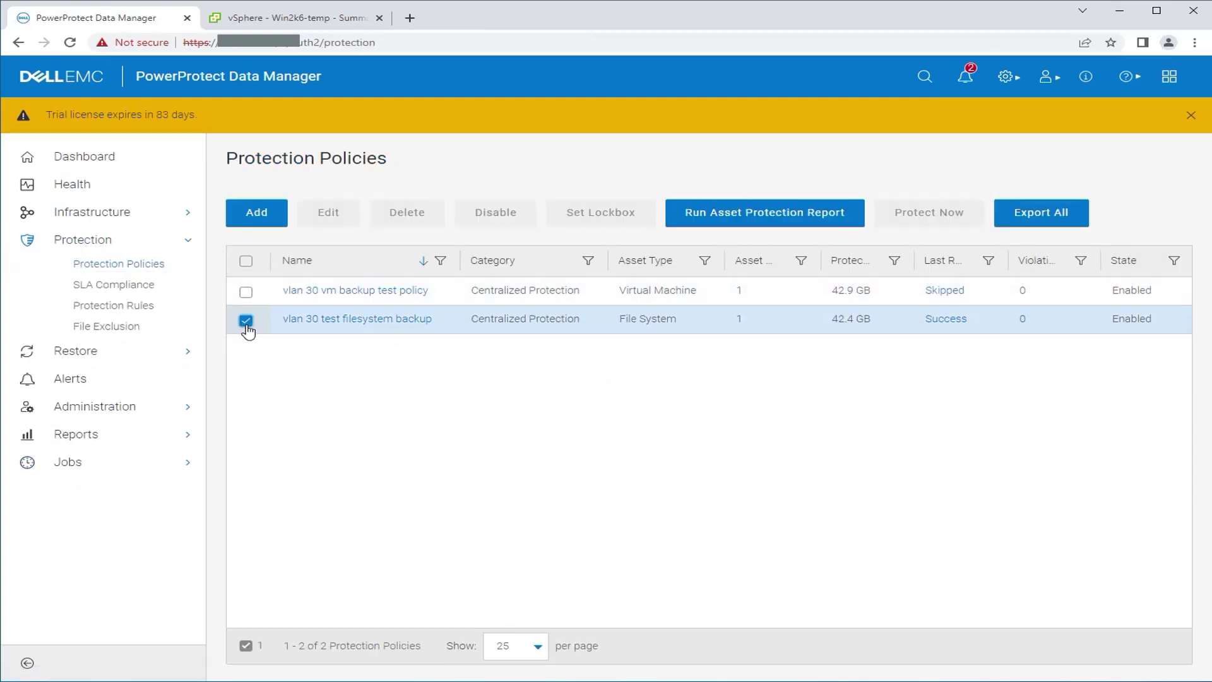
left_click(963, 218)
left_click(1131, 638)
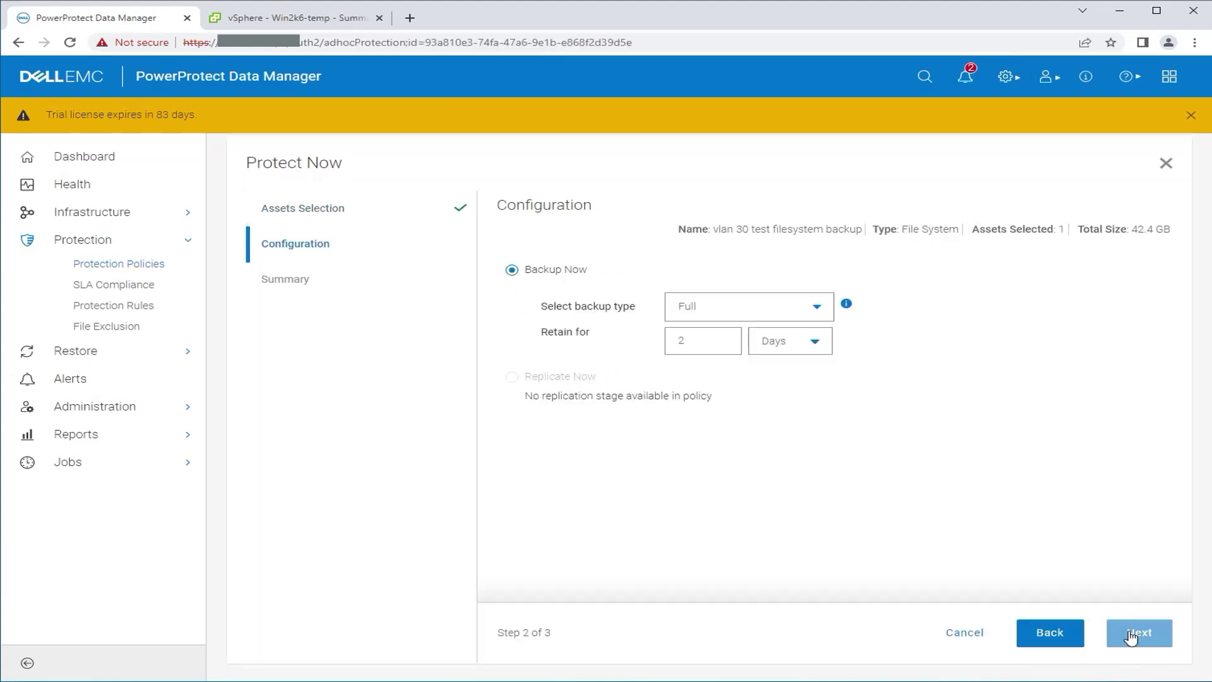
left_click(1134, 635)
left_click(1132, 636)
left_click(920, 642)
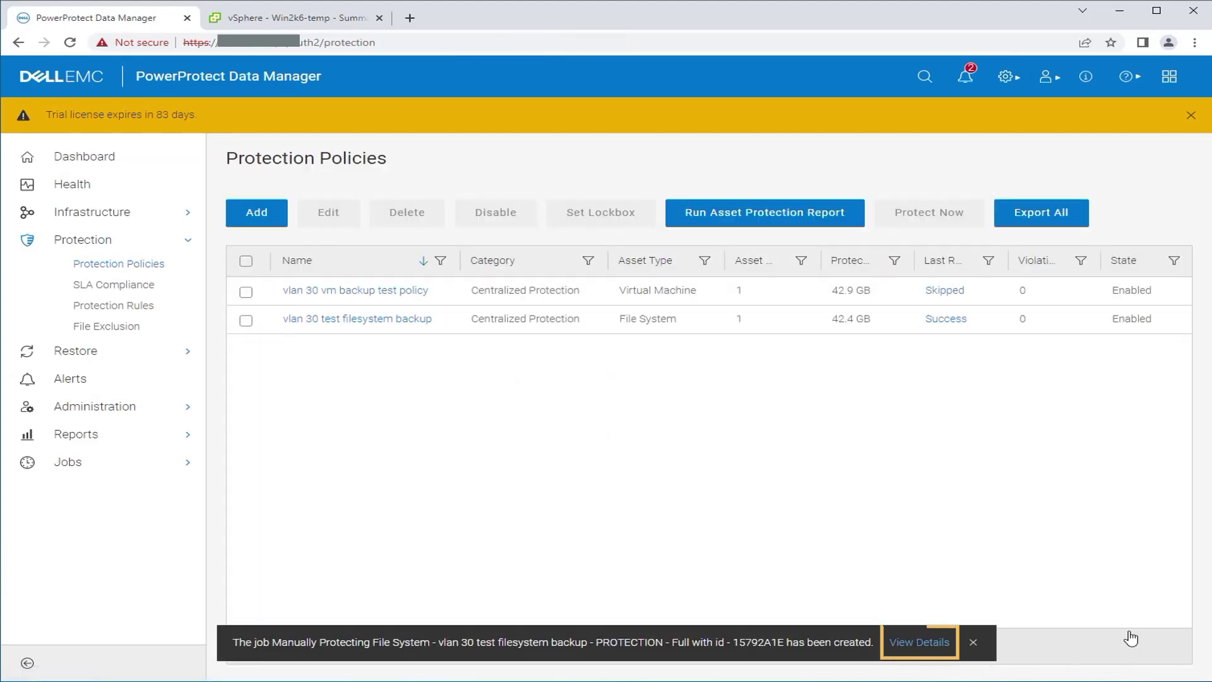
left_click(316, 381)
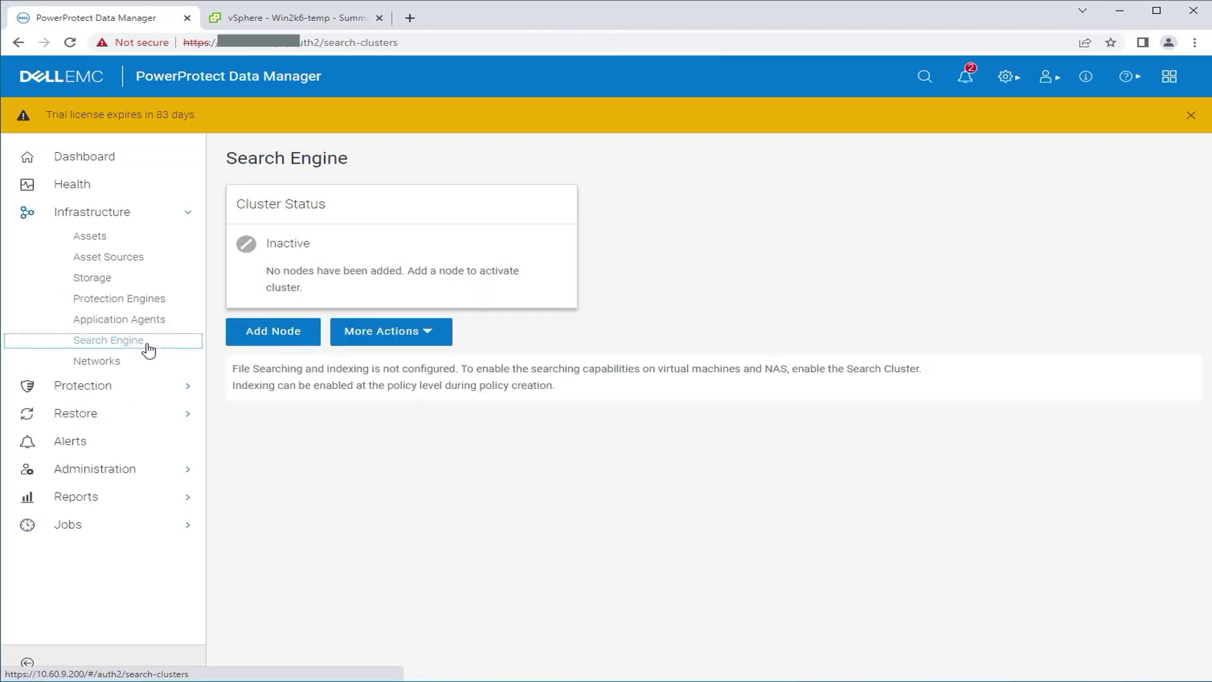
Step: Add a search engine node with hostname ppsearch1.example.local, IP address 10.60.9.203, gateway 10.60.9.1, DNS 10.124.16.199 and netmask 255.255.255.0
left_click(241, 342)
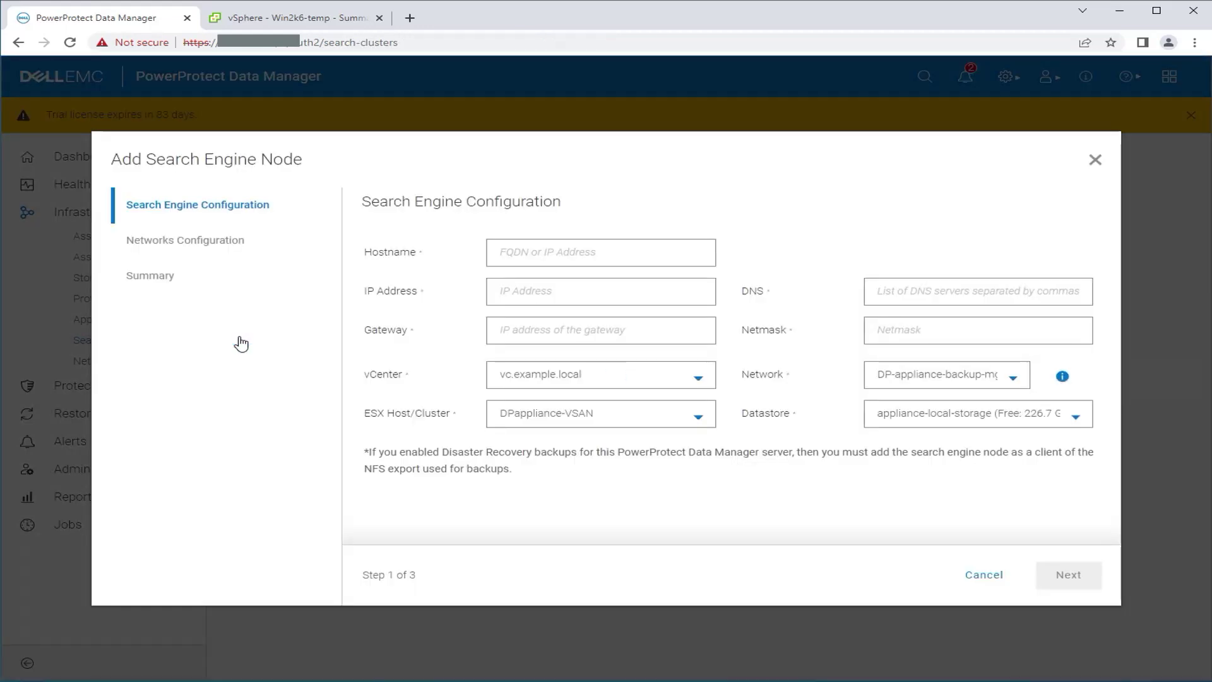
left_click(546, 253)
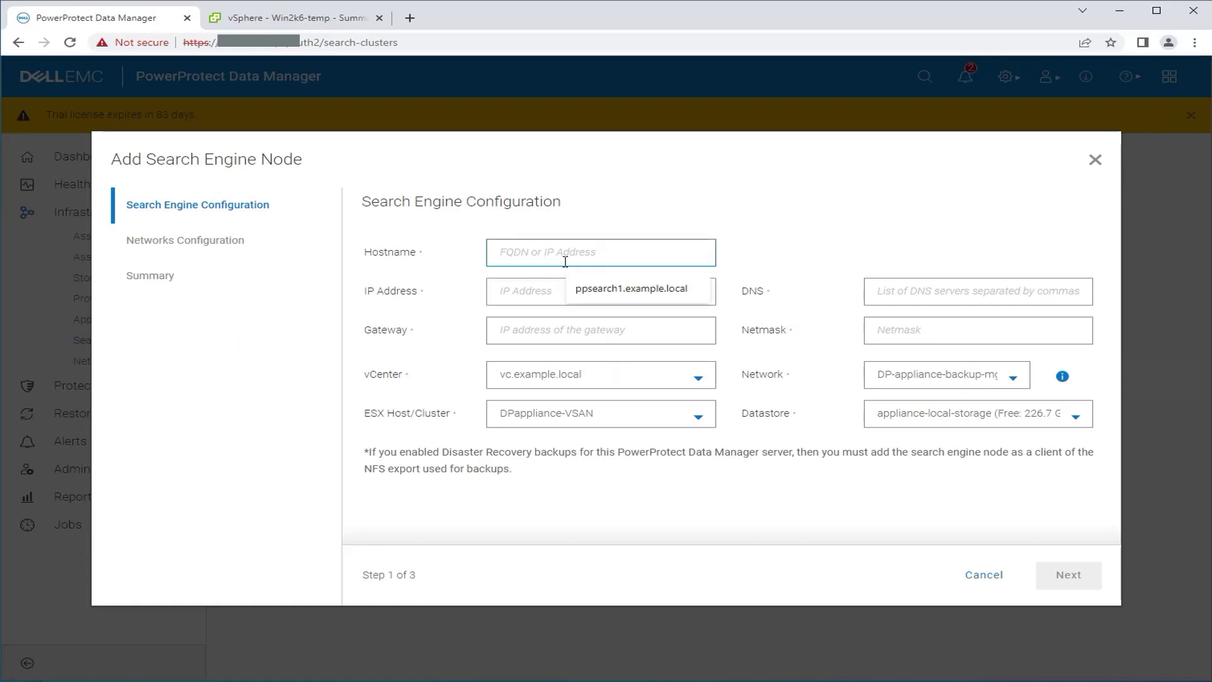
left_click(622, 293)
left_click(580, 291)
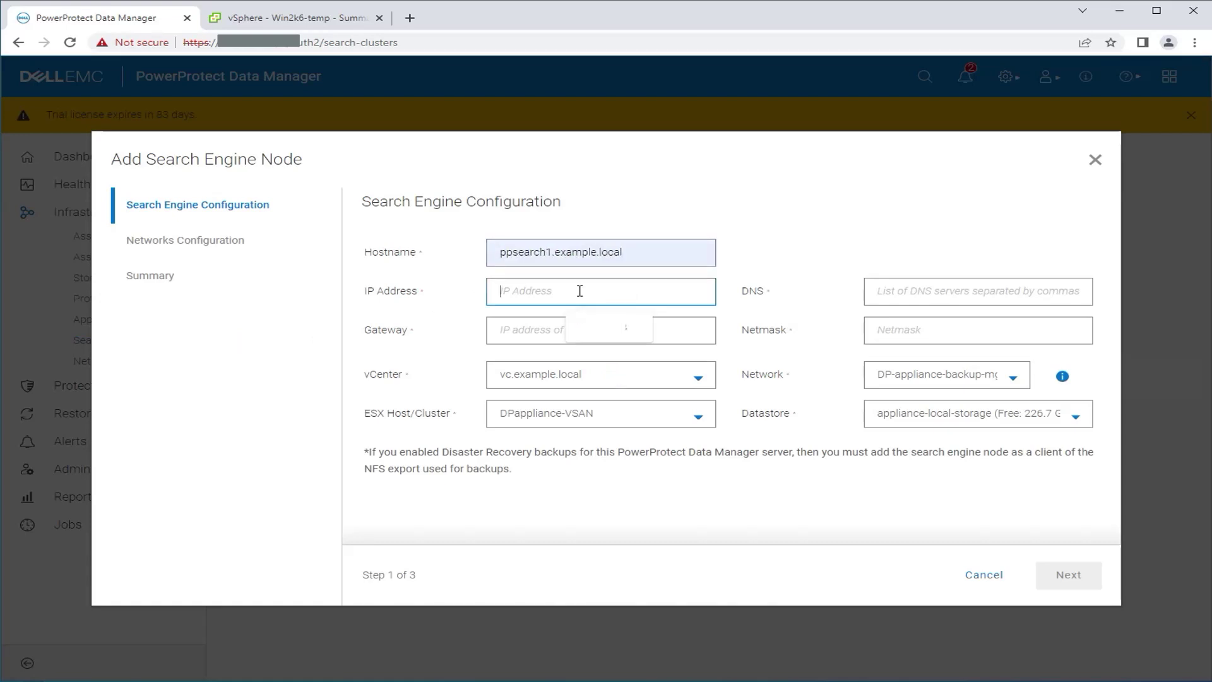
left_click(610, 327)
left_click(600, 330)
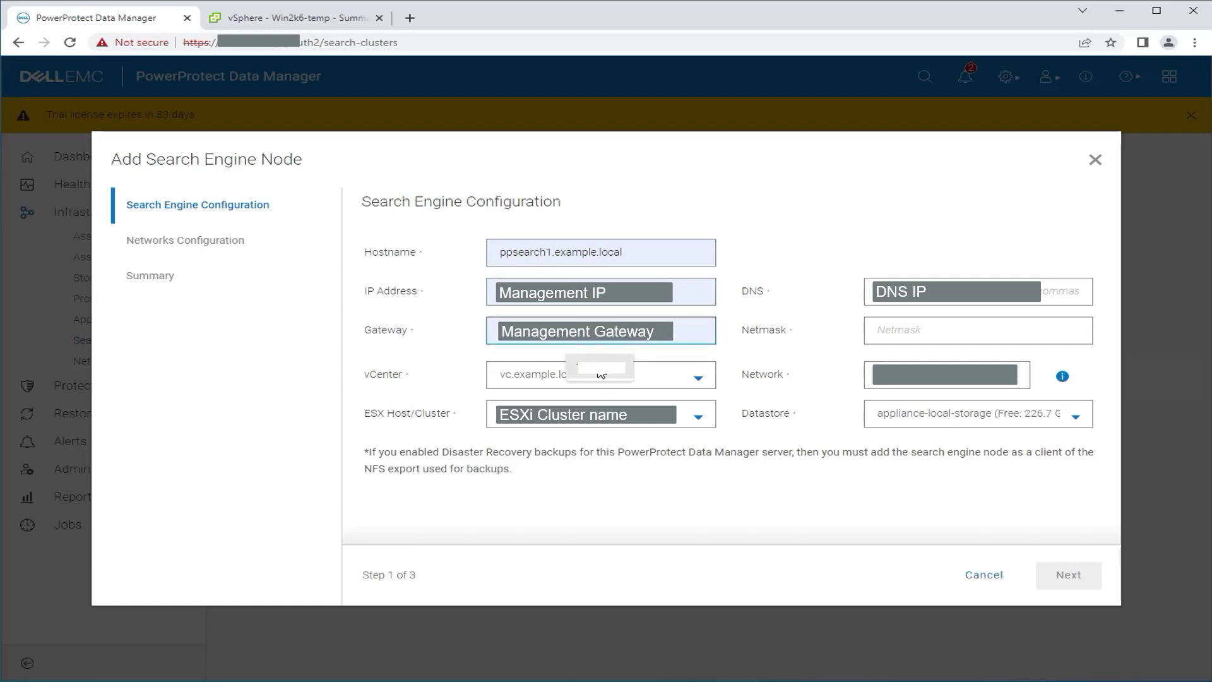
left_click(600, 374)
left_click(884, 302)
left_click(961, 339)
left_click(977, 336)
type("255.255.255.0")
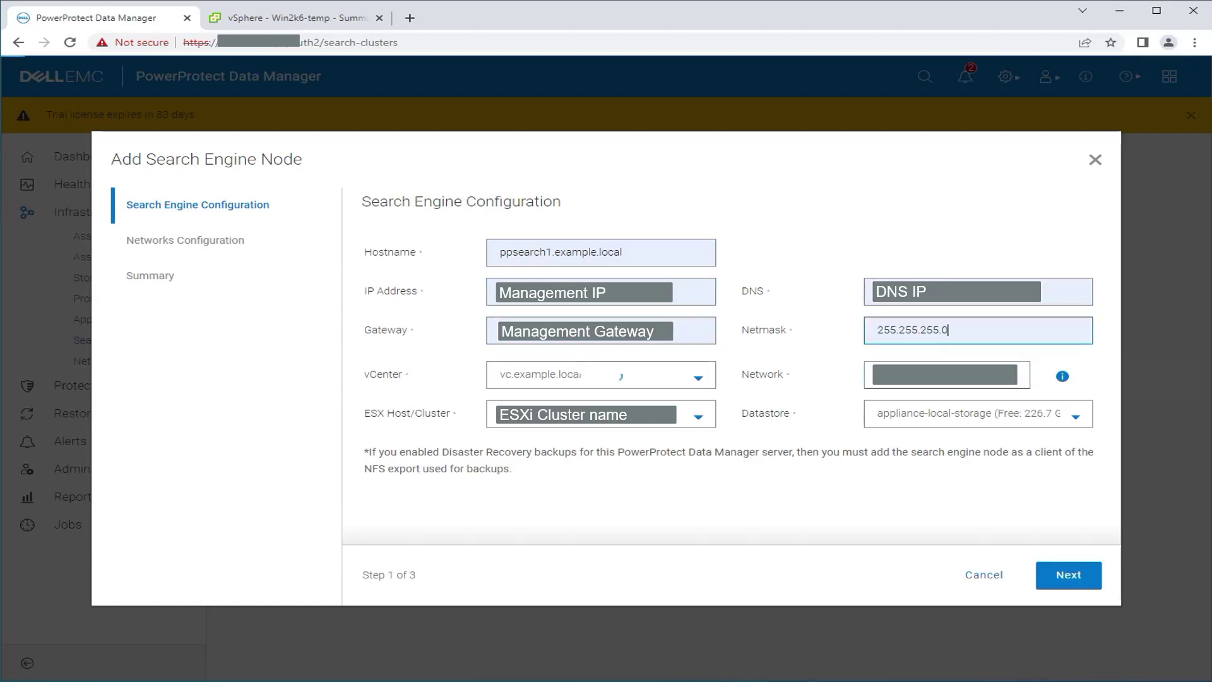
Step: Place the search node on VM Network and vsanDatastore, and continue to its networks configuration
left_click(947, 375)
left_click(916, 470)
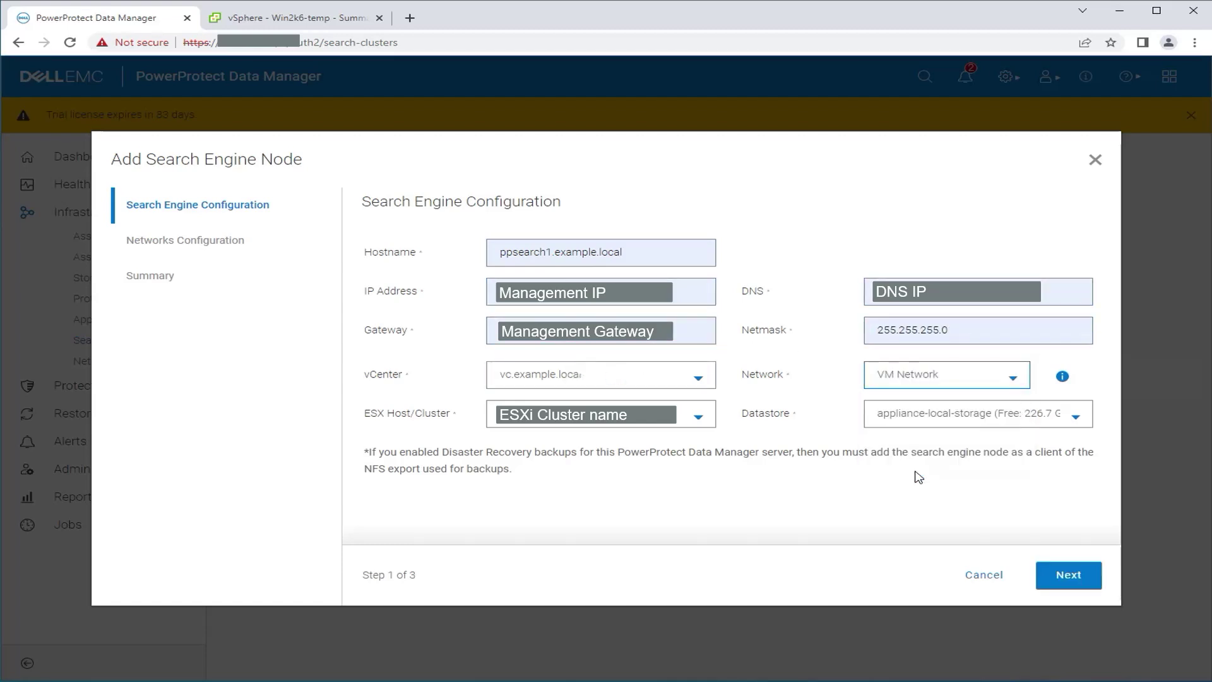
left_click(991, 424)
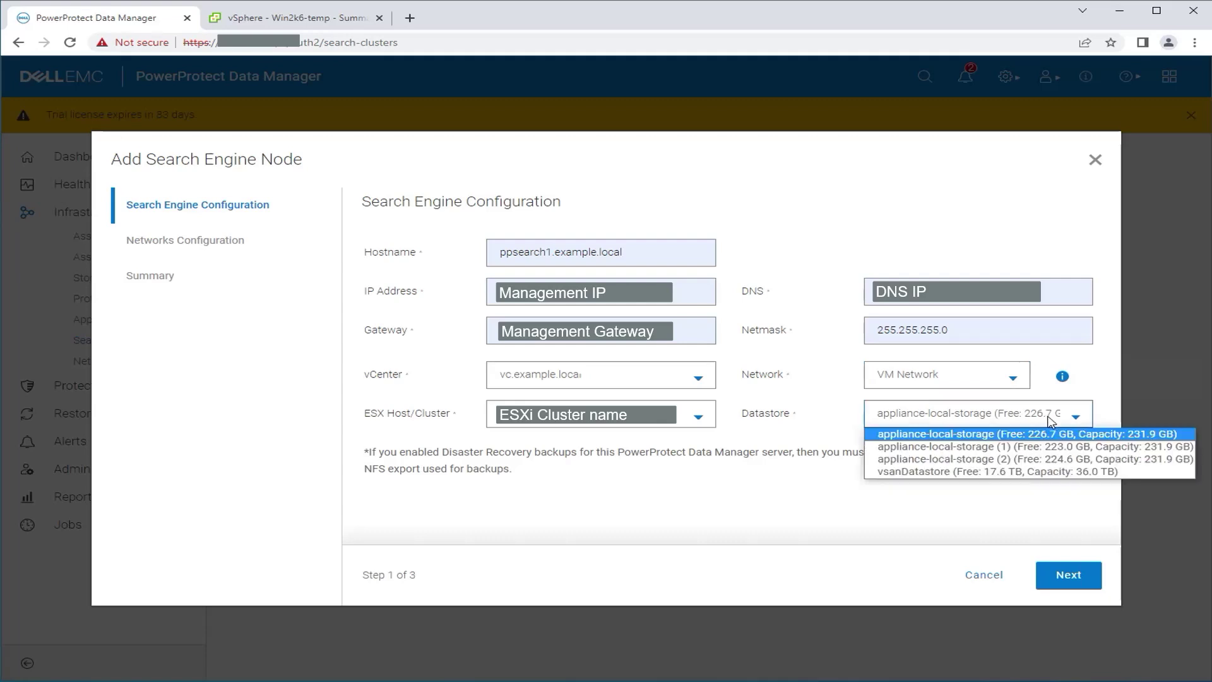
left_click(969, 472)
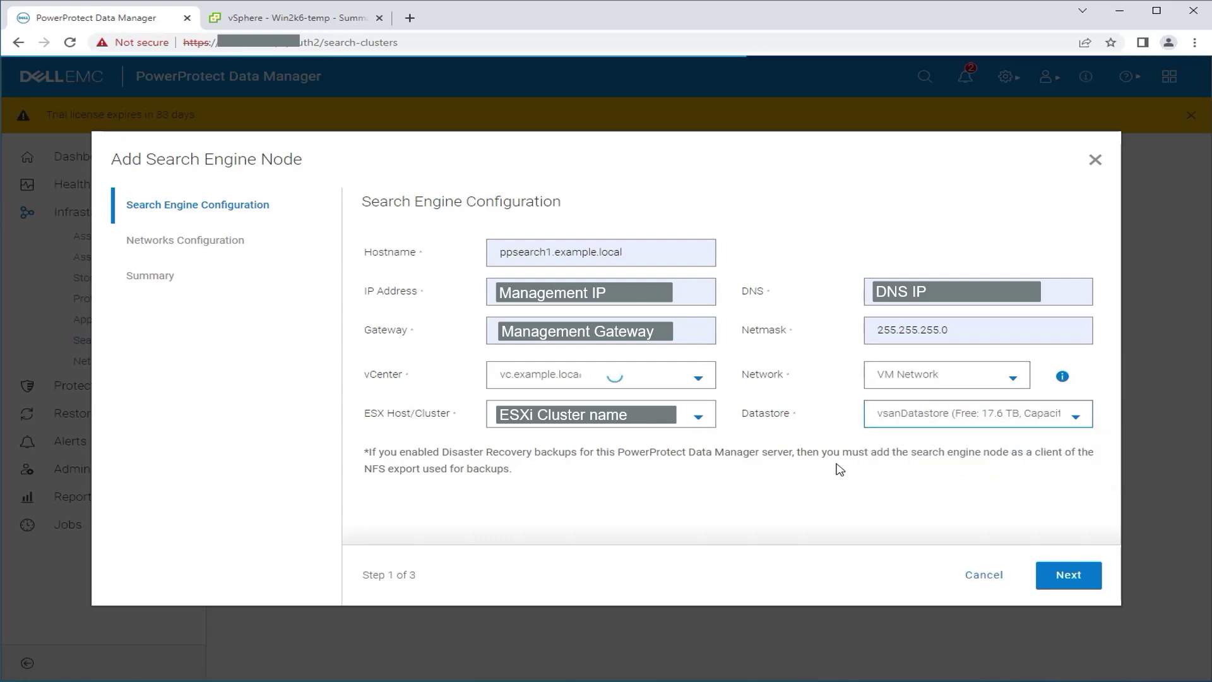
left_click(1063, 584)
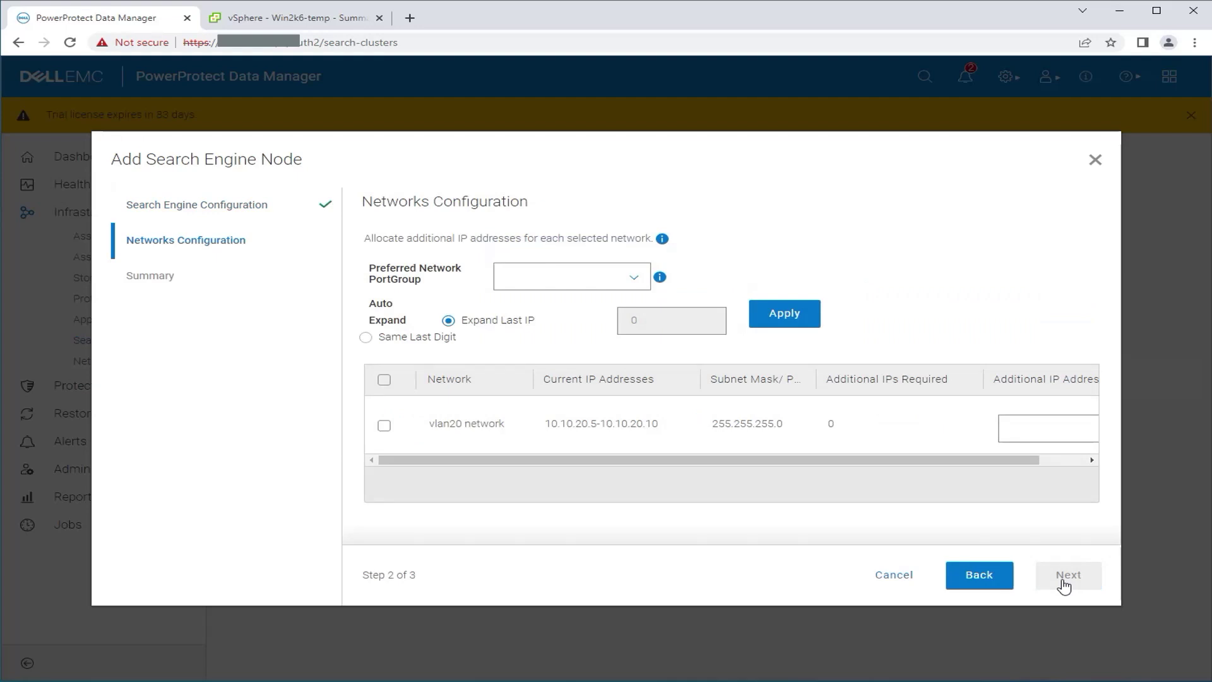
Step: Select VGT Network PortGroup as the preferred port group, include the vlan20 network, and finish adding the search engine node
left_click(618, 283)
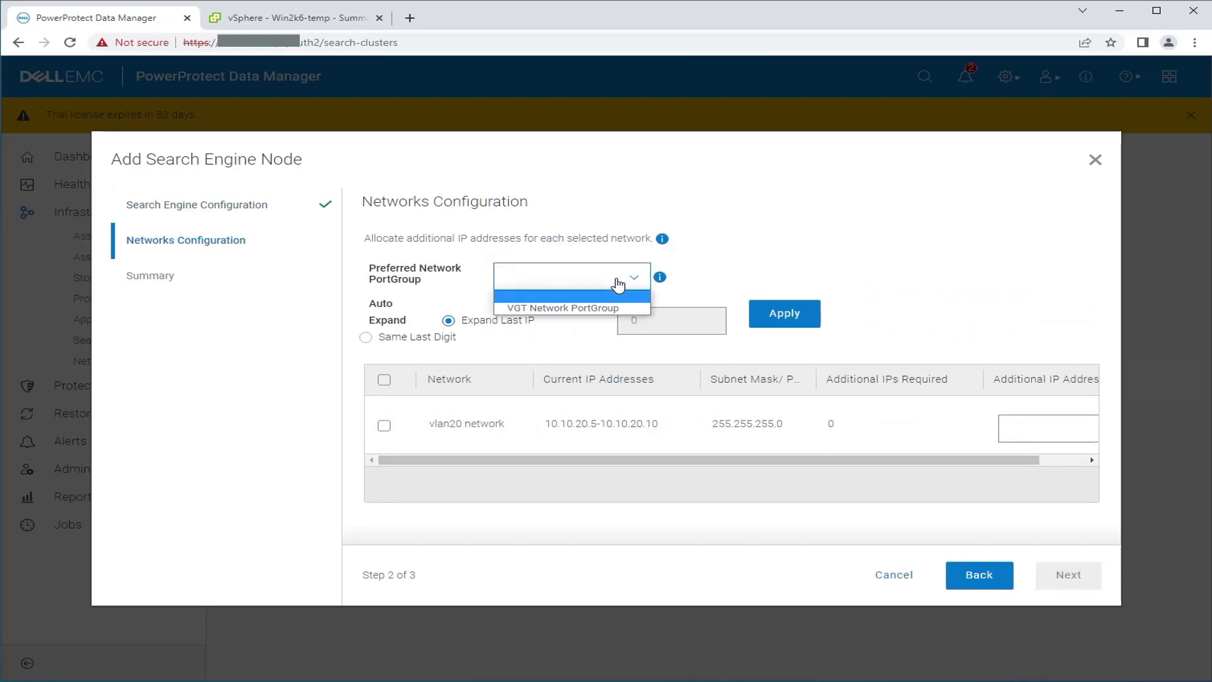
left_click(632, 317)
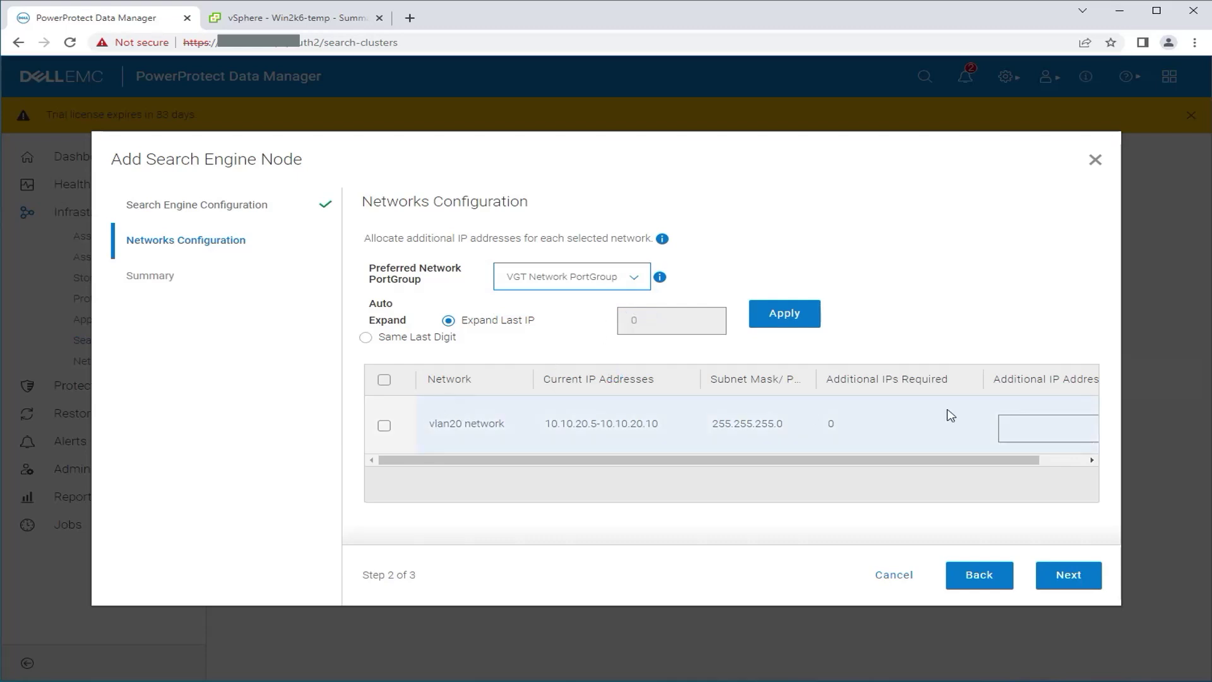
left_click(383, 425)
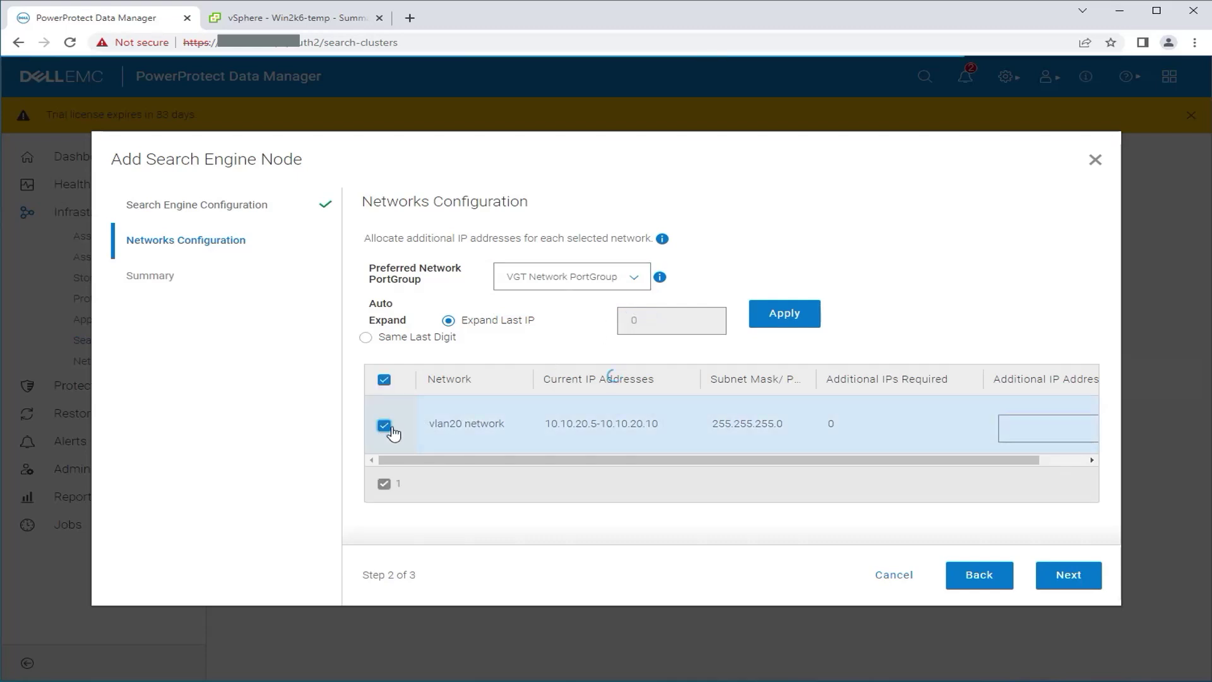
left_click(1067, 575)
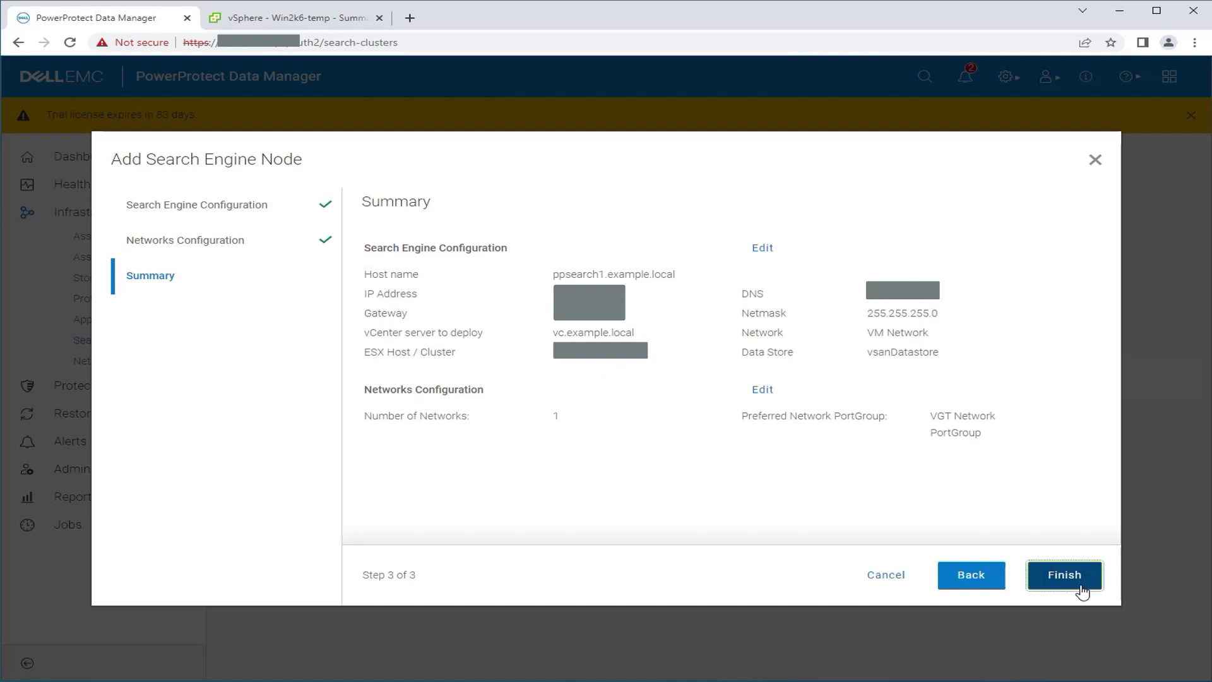
left_click(1048, 575)
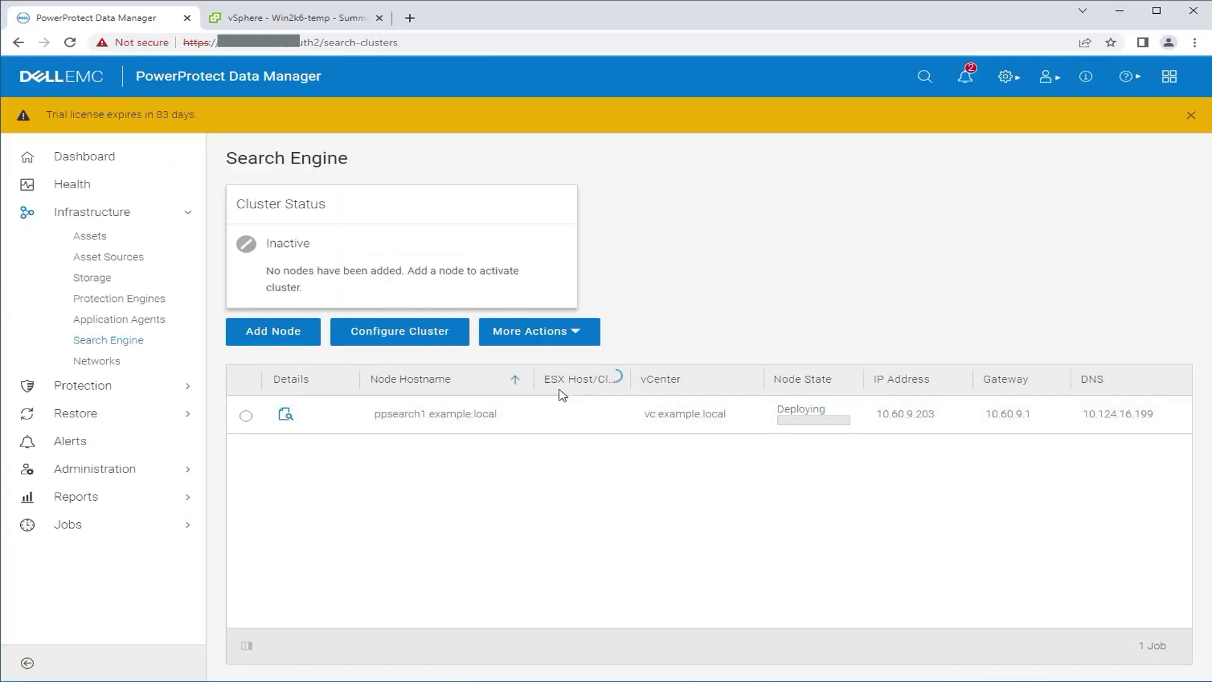